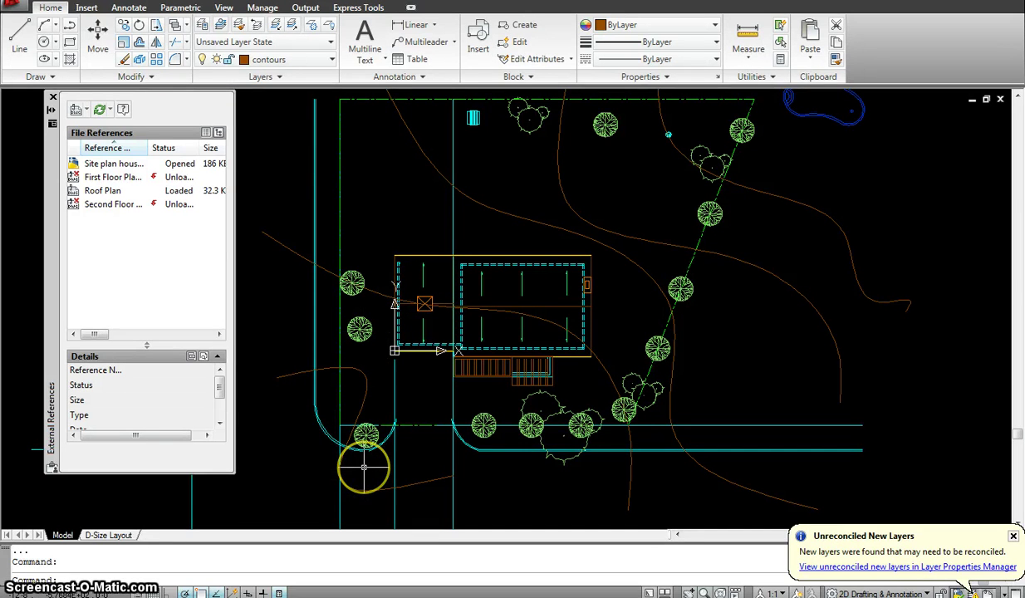
- Mirror the curved curb arcs at the lower end of the driveway island about a horizontal line, keeping the source objects
key(Return)
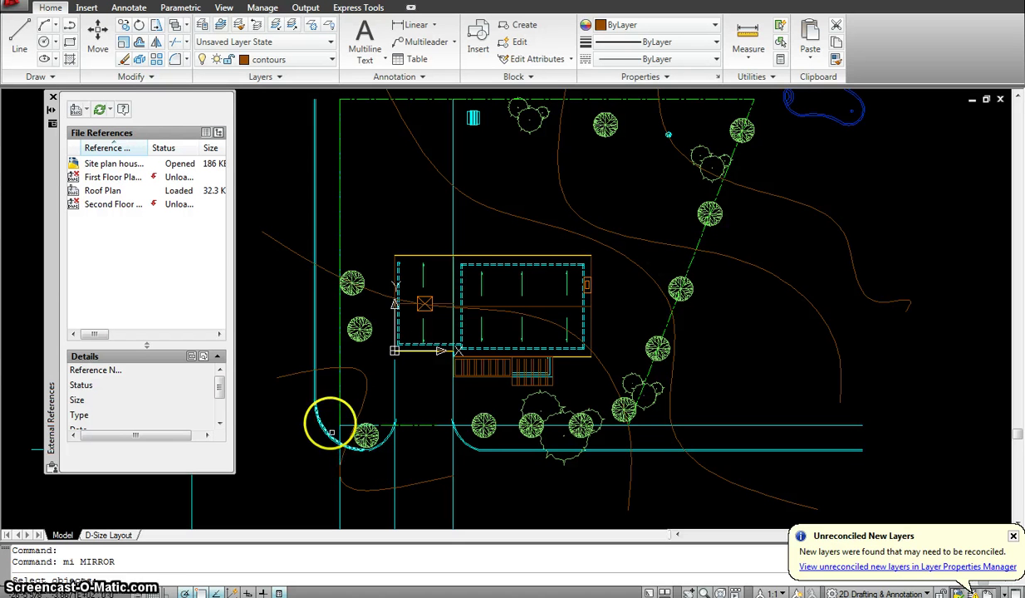
click(364, 447)
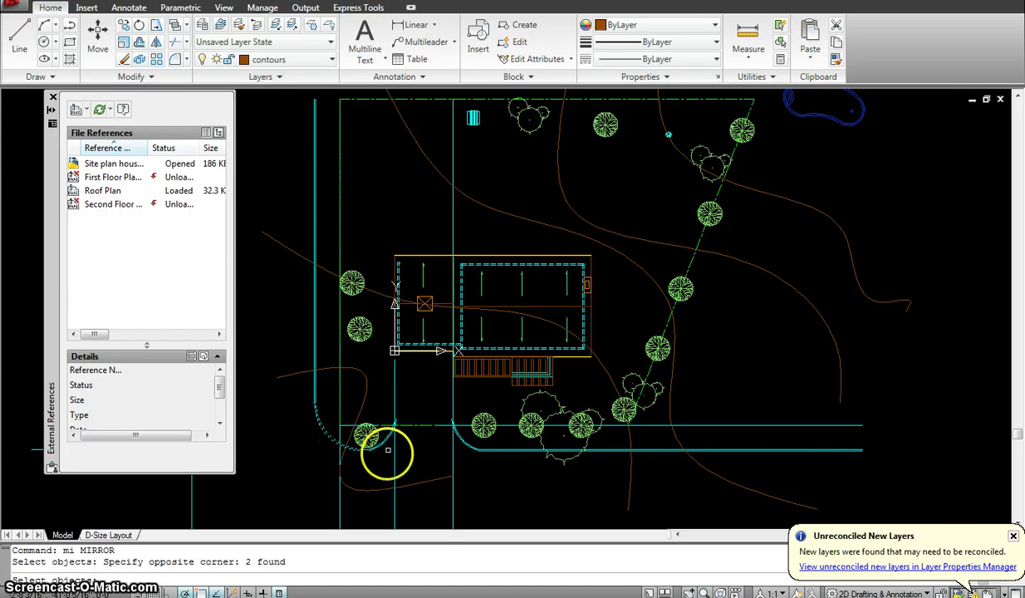
scroll(387, 450, up, 2)
click(382, 431)
scroll(406, 342, down, 2)
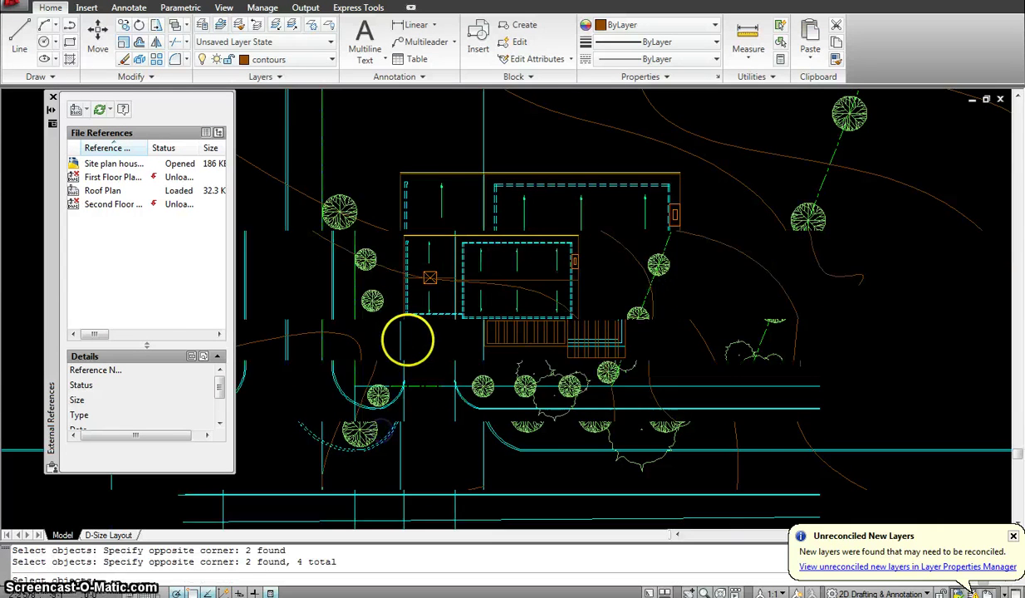
middle_drag(407, 332, 411, 361)
right_click(411, 360)
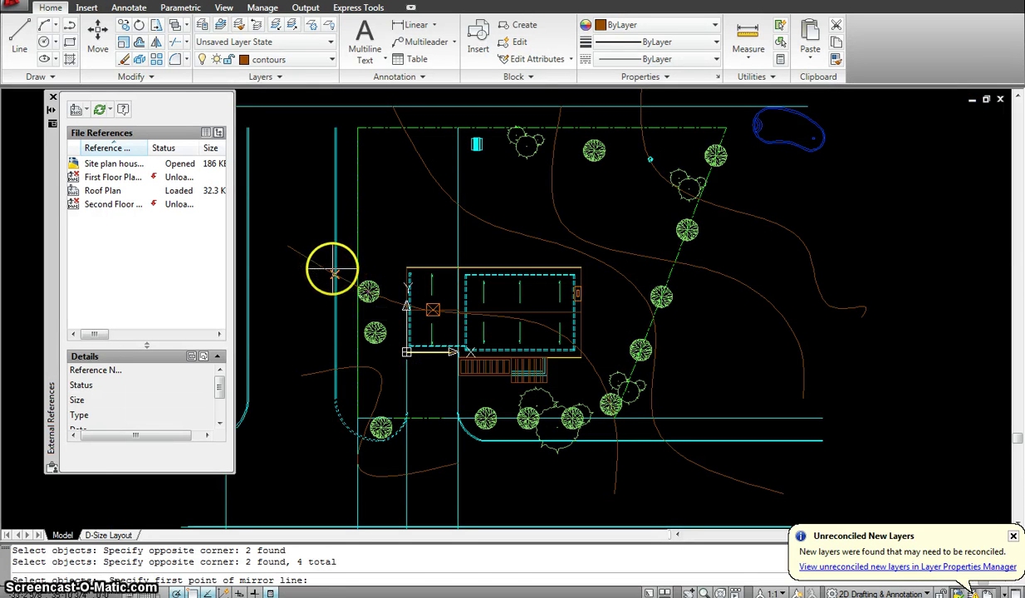
click(332, 270)
click(270, 272)
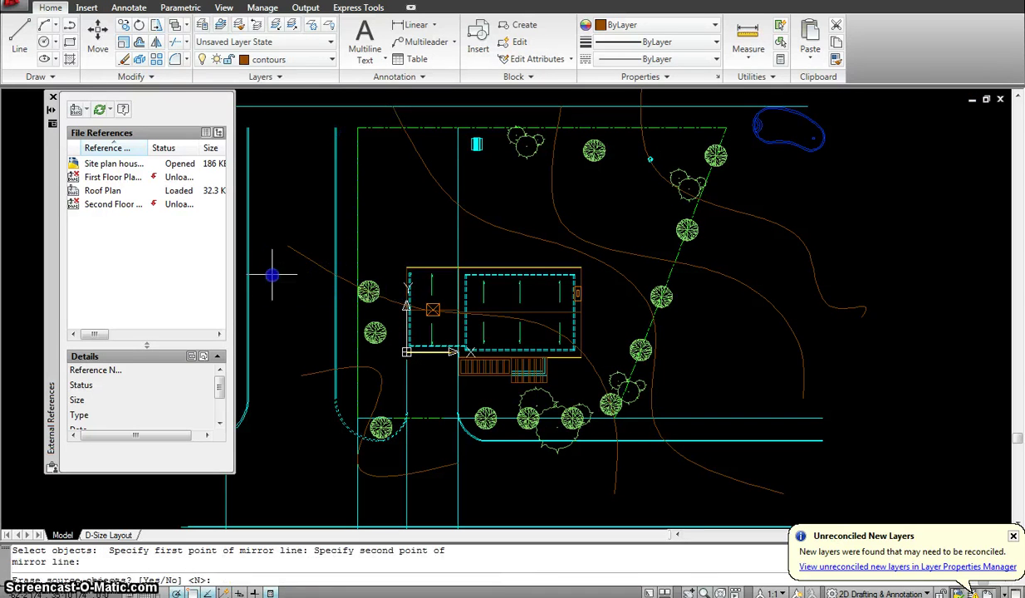
text(n)
key(Return)
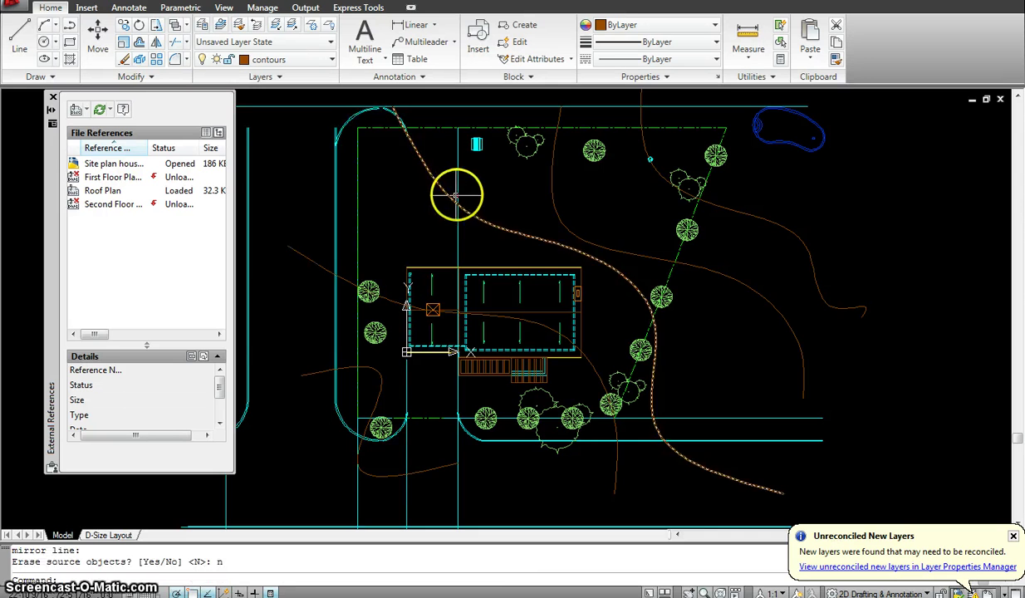
- Move the mirrored curb arcs at the upper end of the island straight down about 31 feet
middle_drag(450, 190, 455, 242)
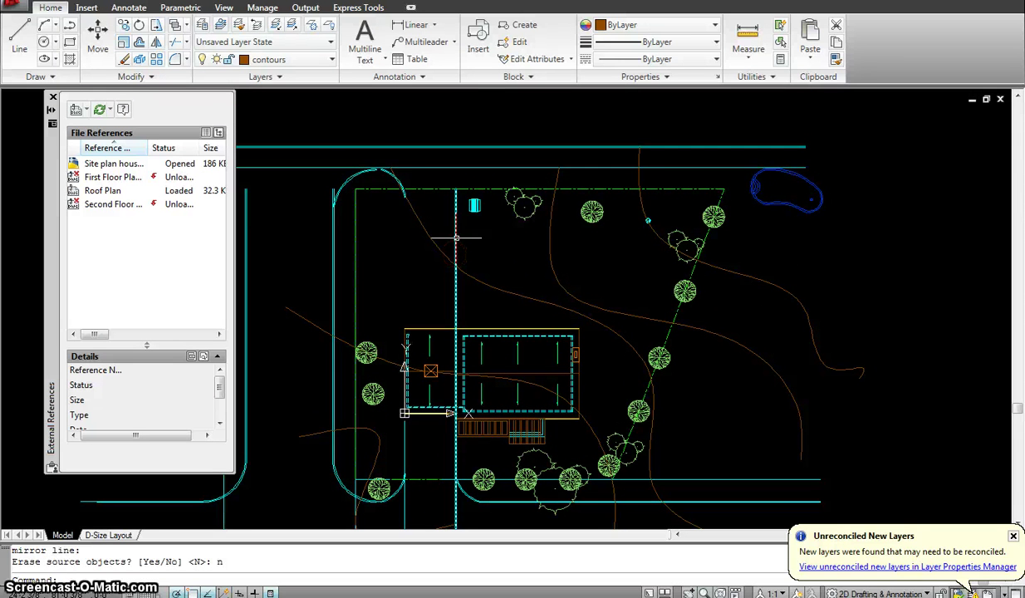
click(294, 116)
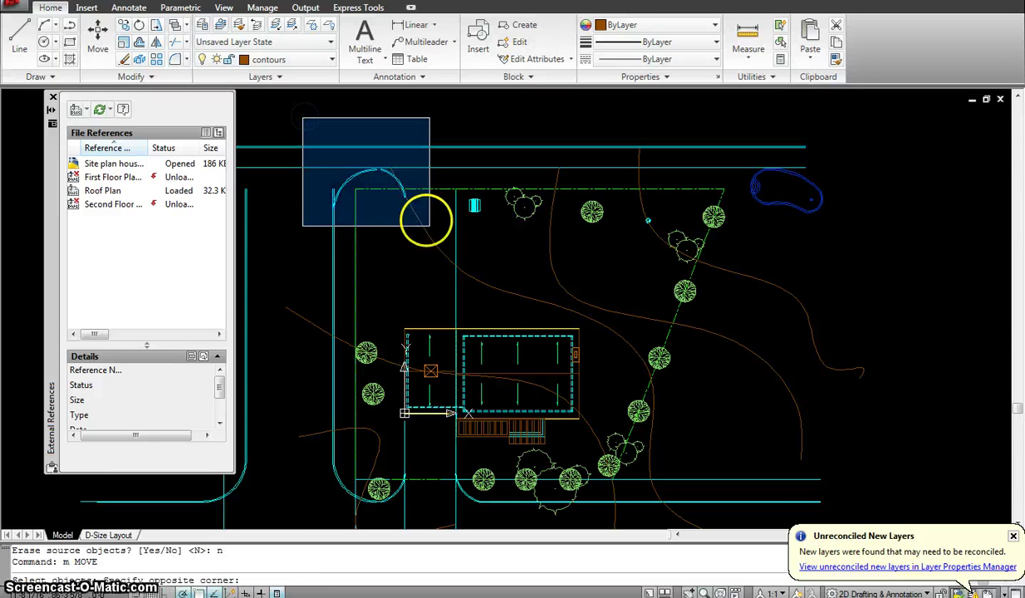
click(430, 229)
key(Return)
click(958, 194)
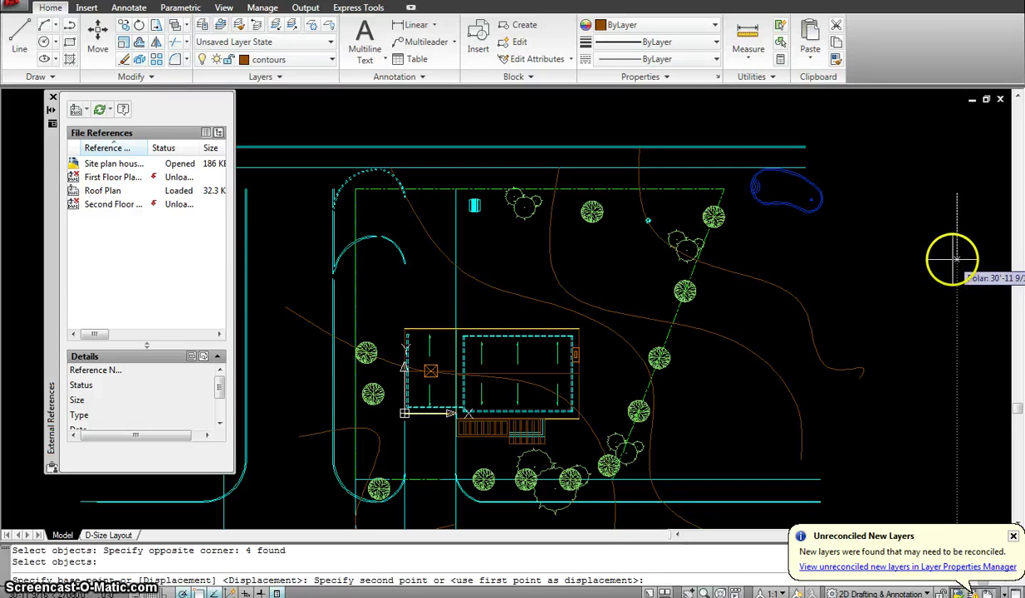
click(955, 260)
key(Escape)
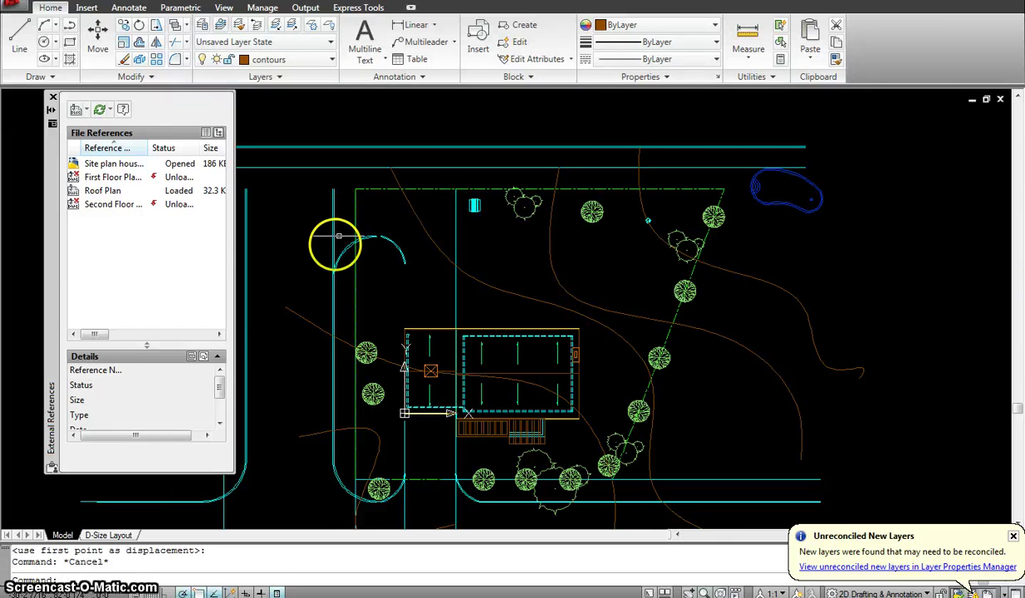
- Draw a vertical line from the end of the moved curb arc down to the house's roof edge
scroll(334, 241, up, 2)
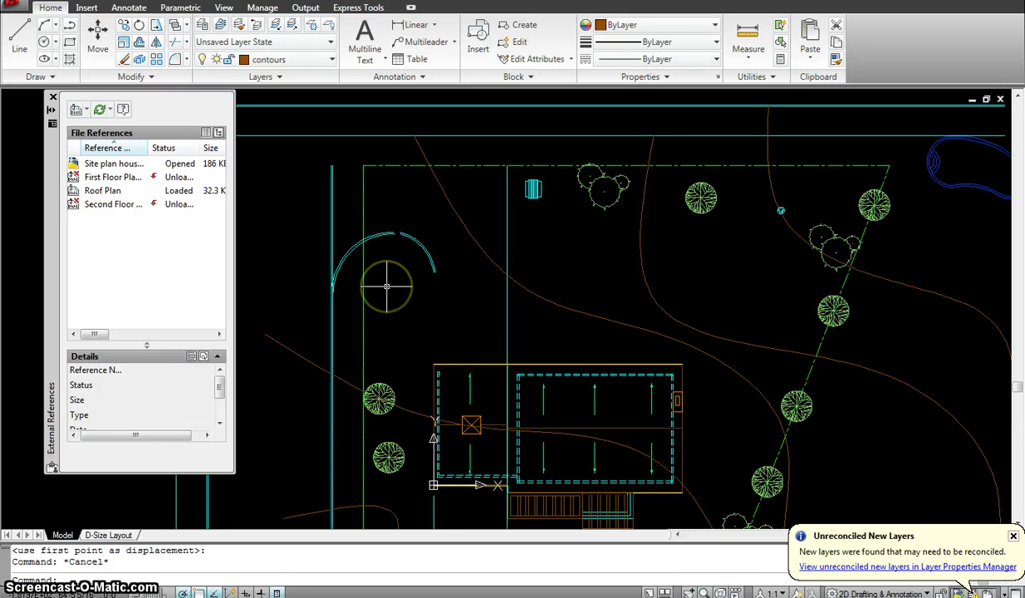
text(l)
key(Return)
click(434, 272)
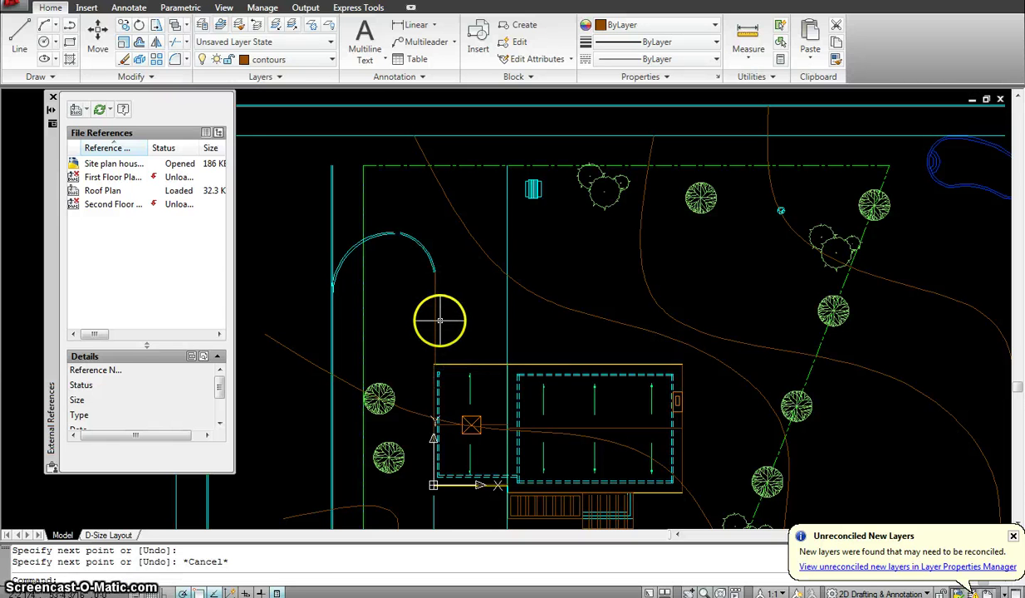
- Offset the new vertical line toward the house by the driveway width of 24'-2 1/4", picked between the lower driveway edges
text(o)
key(Return)
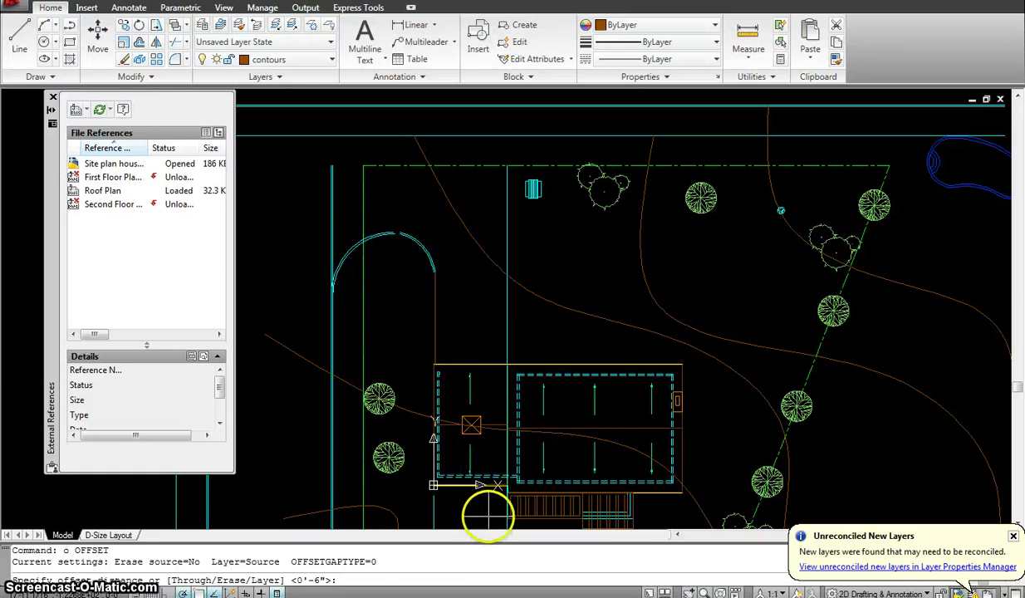
click(432, 504)
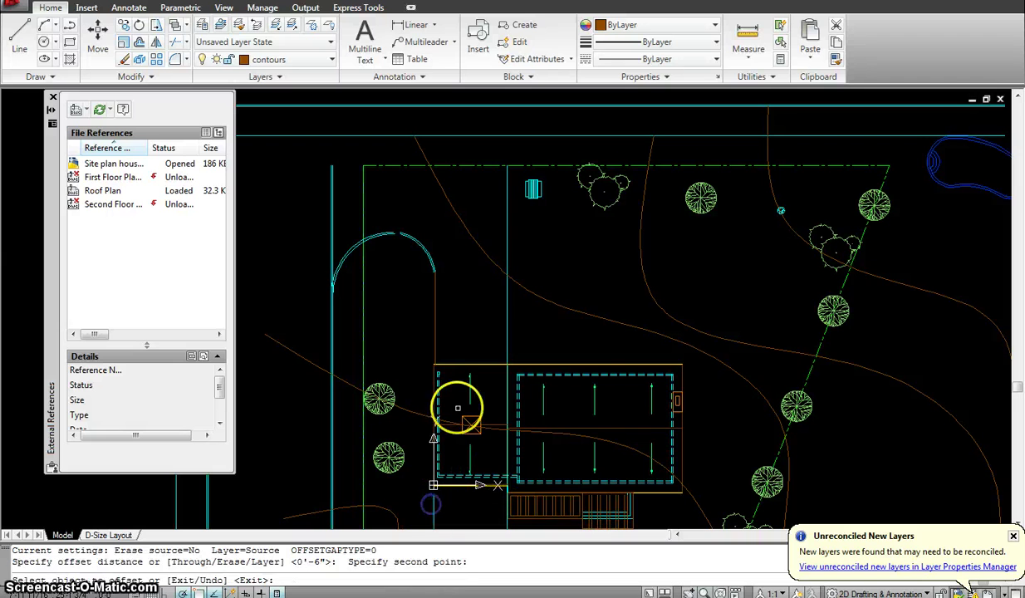
click(436, 347)
click(475, 328)
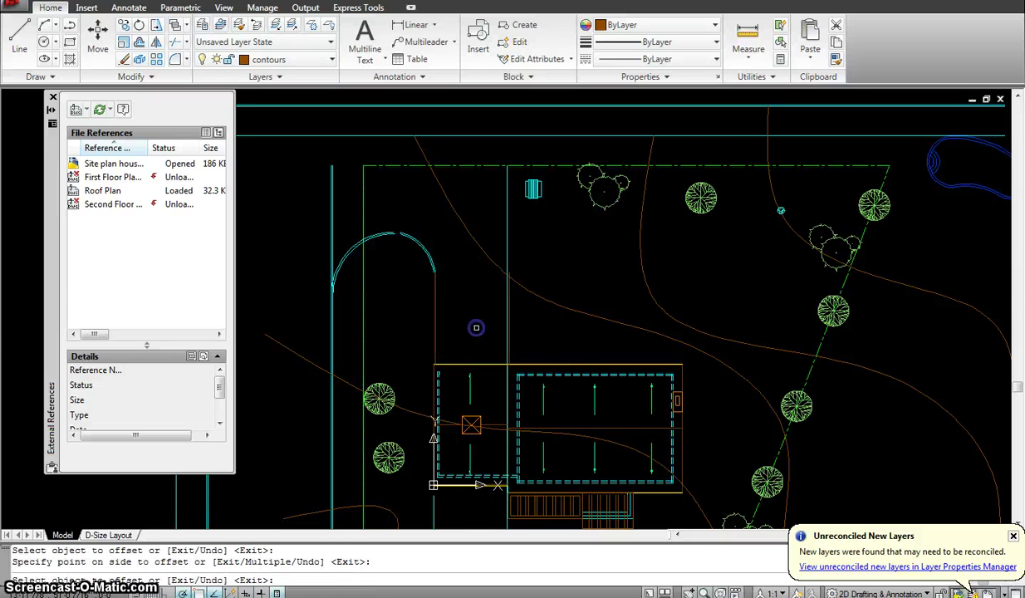
key(Escape)
- Offset the moved curb arc outward by 24'-2 1/4" to form the opposite driveway curve
text(o)
key(Return)
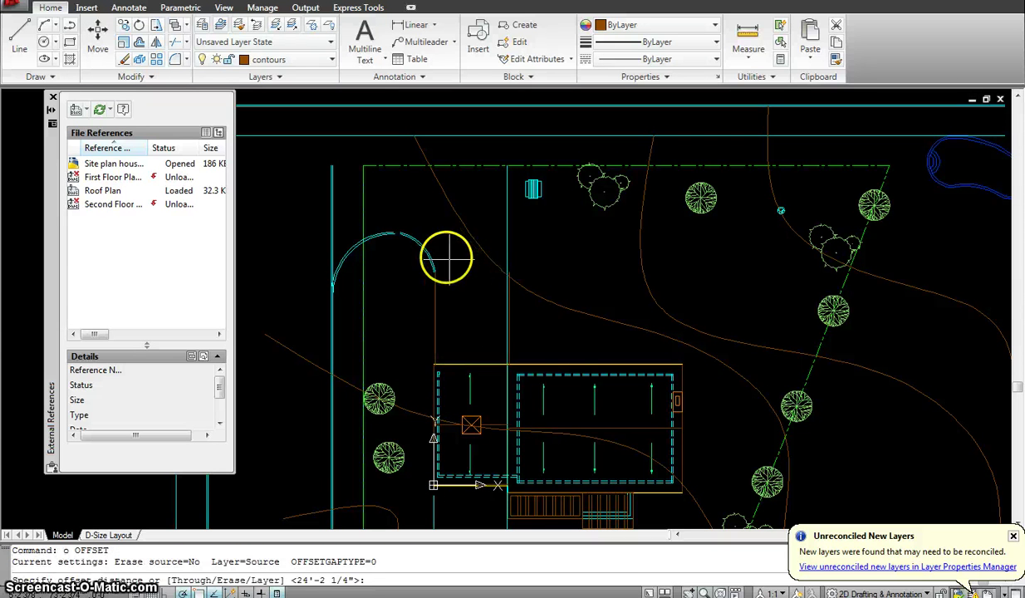
key(Return)
click(429, 247)
click(475, 199)
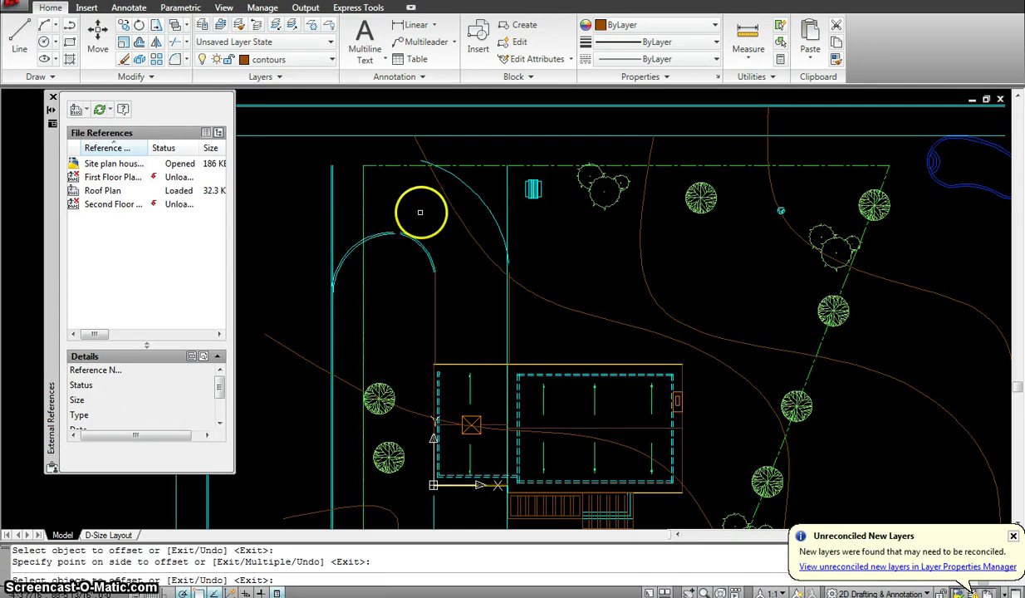
middle_drag(419, 212, 435, 286)
key(Escape)
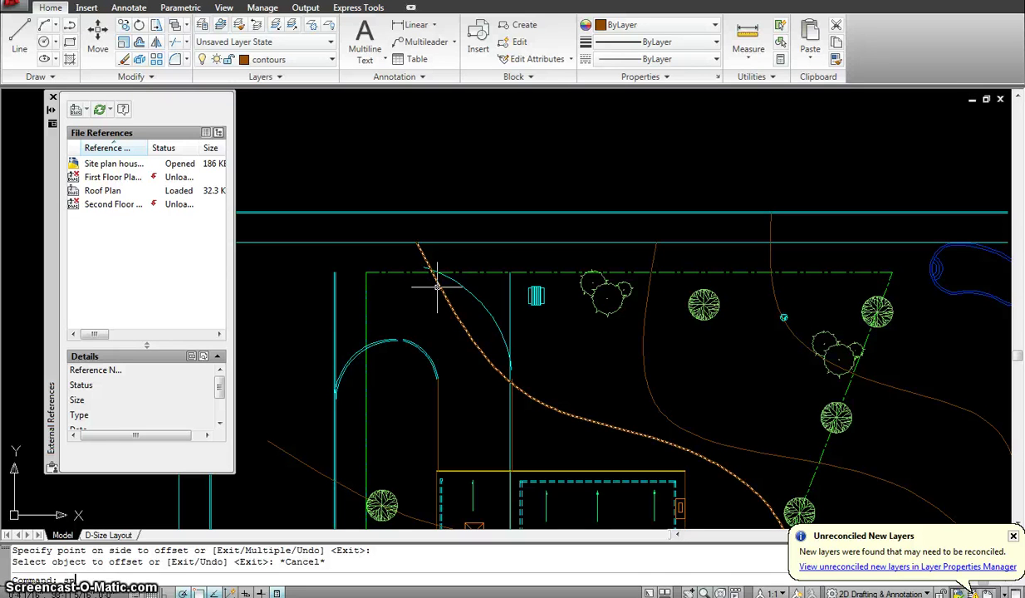
text(spline)
key(Return)
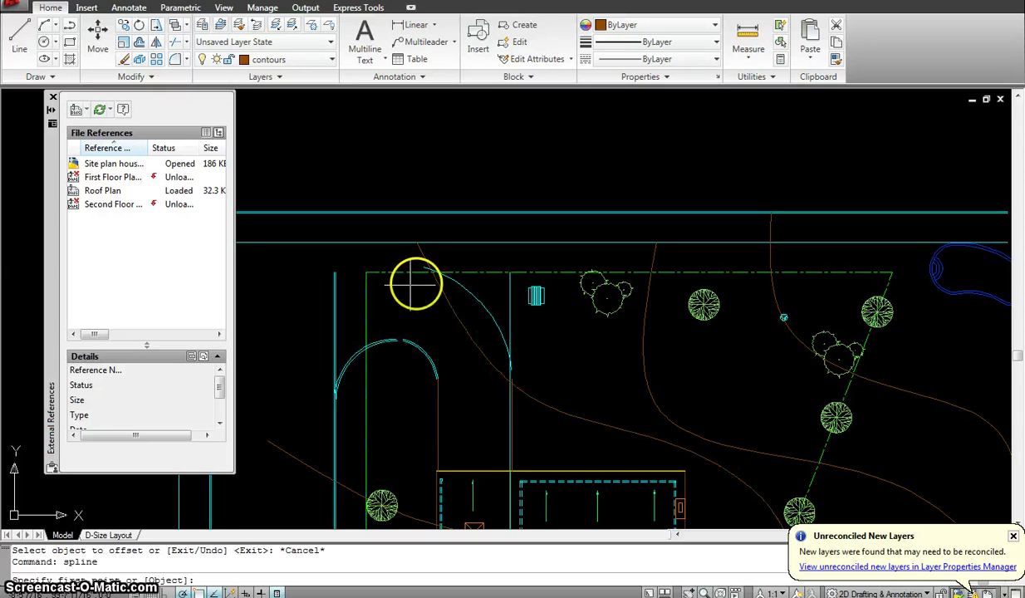
click(427, 269)
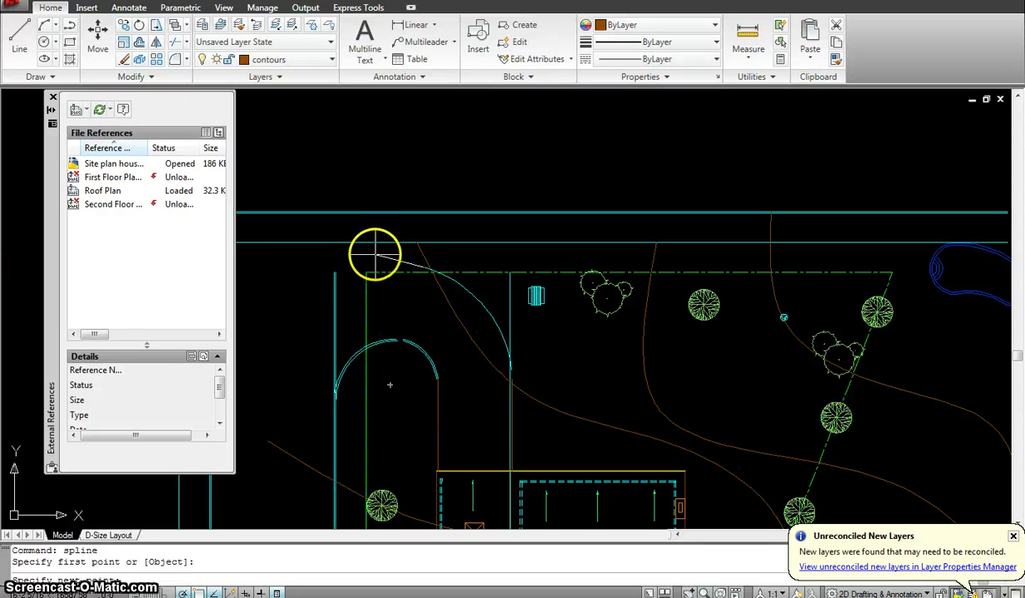
click(365, 218)
click(345, 167)
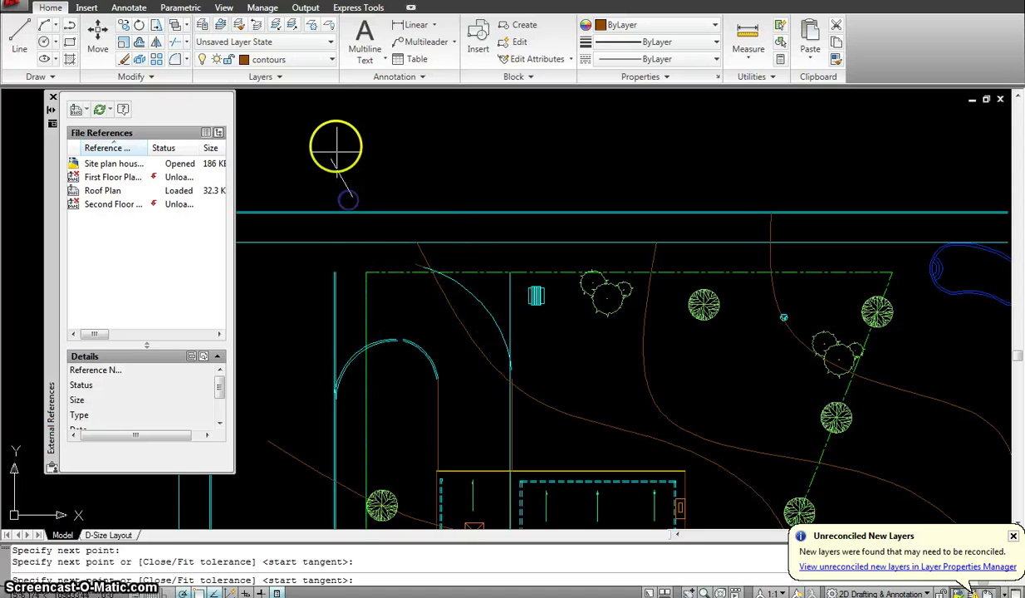
click(332, 97)
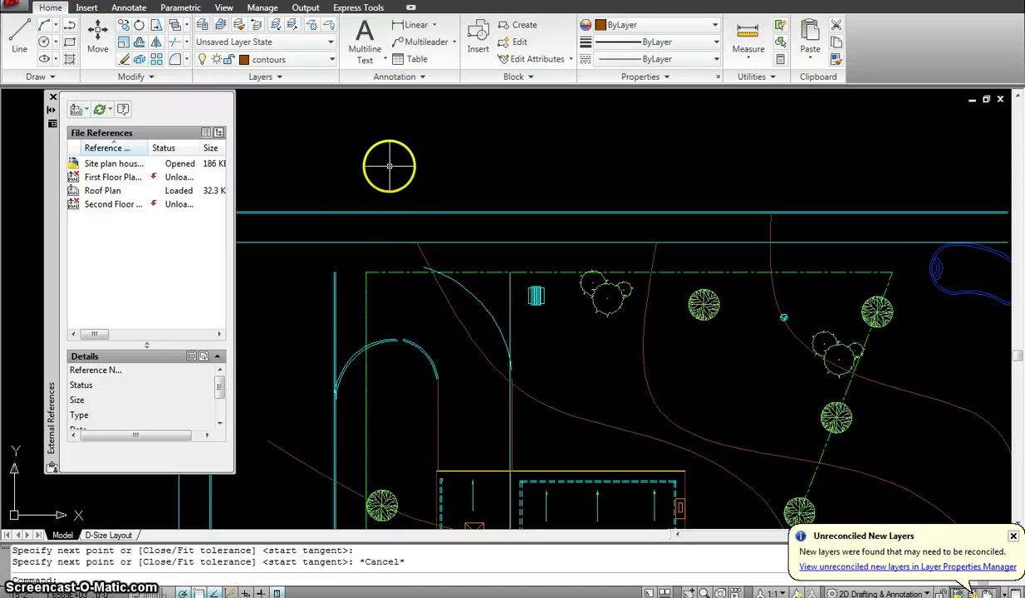
- Draw a spline from the upper end of the offset driveway arc, curving up across the upper road, with default tangents
key(Return)
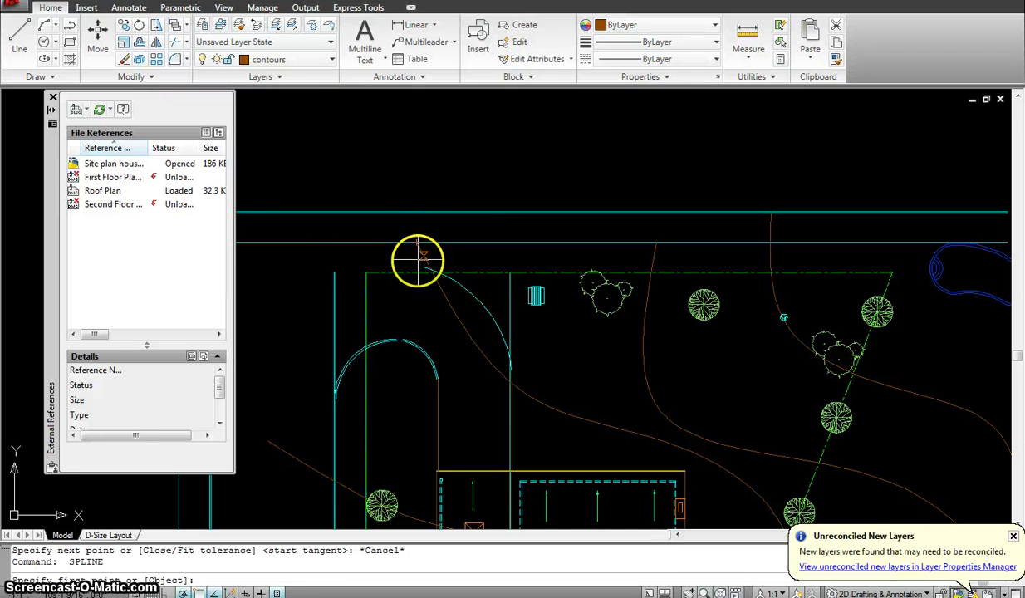
click(423, 268)
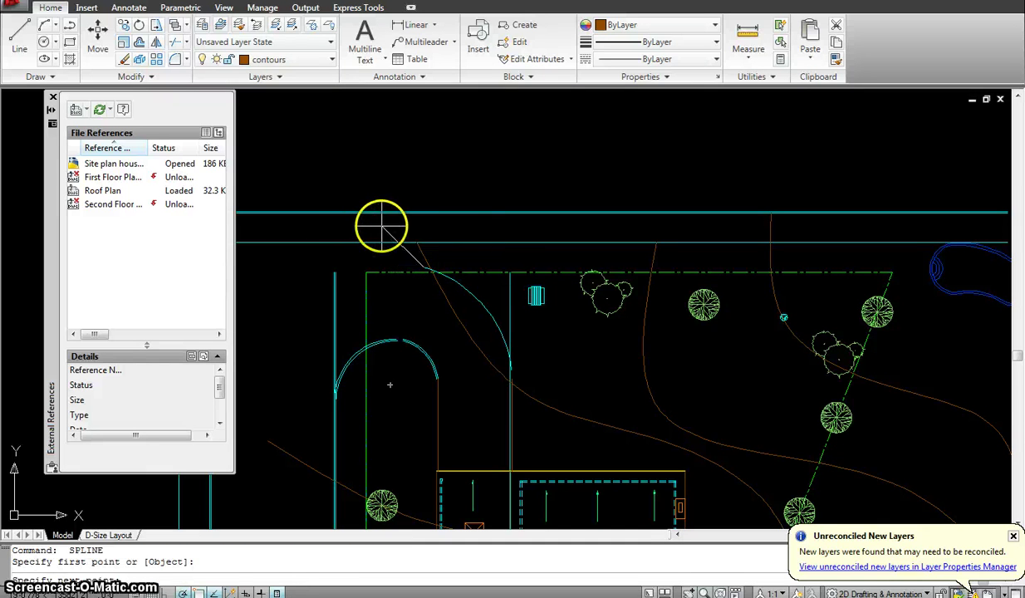
click(379, 222)
click(353, 143)
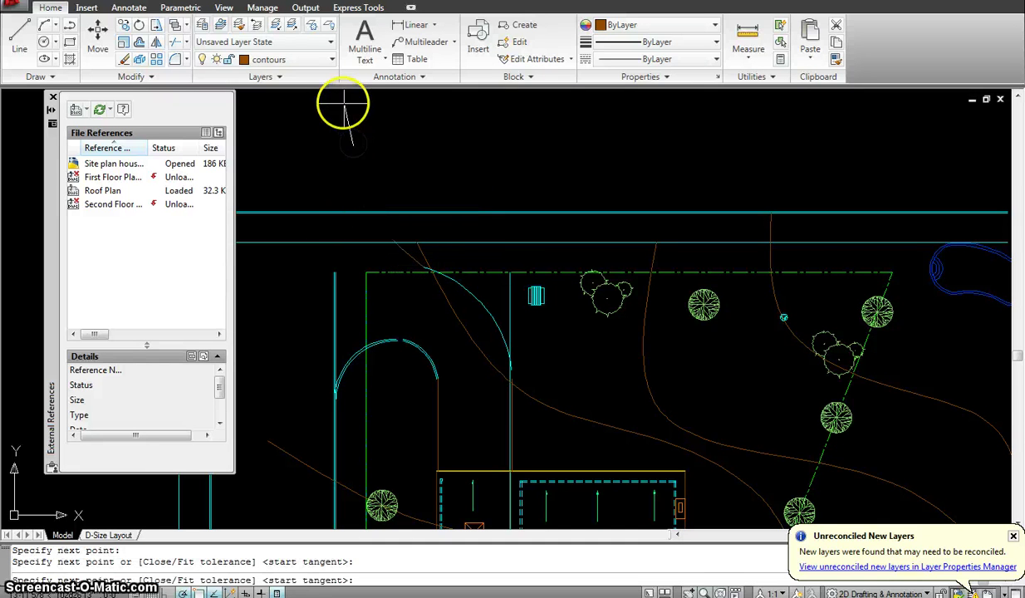
click(343, 100)
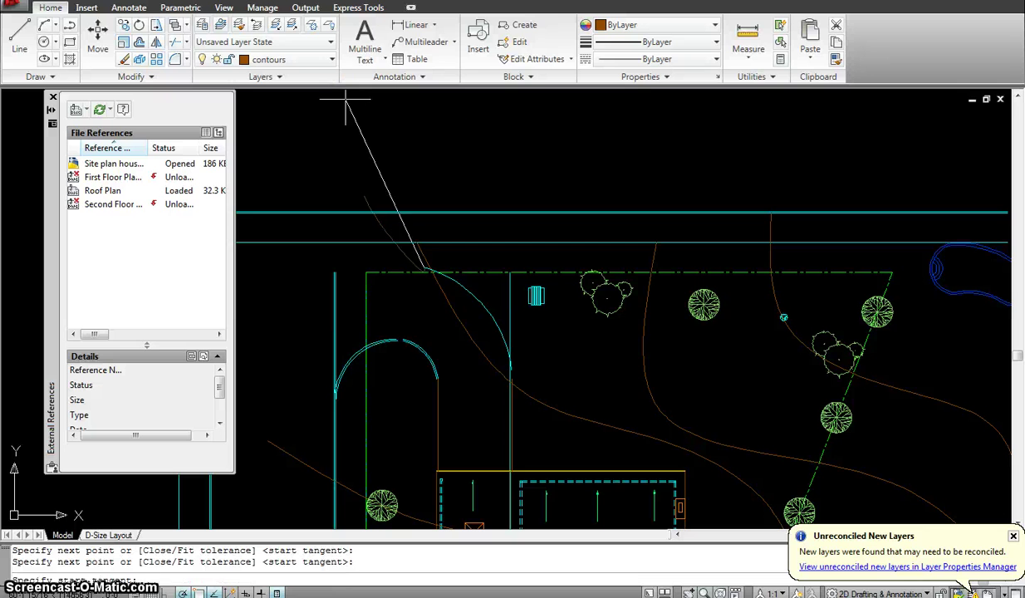
key(Return)
key(Return)
key(Return)
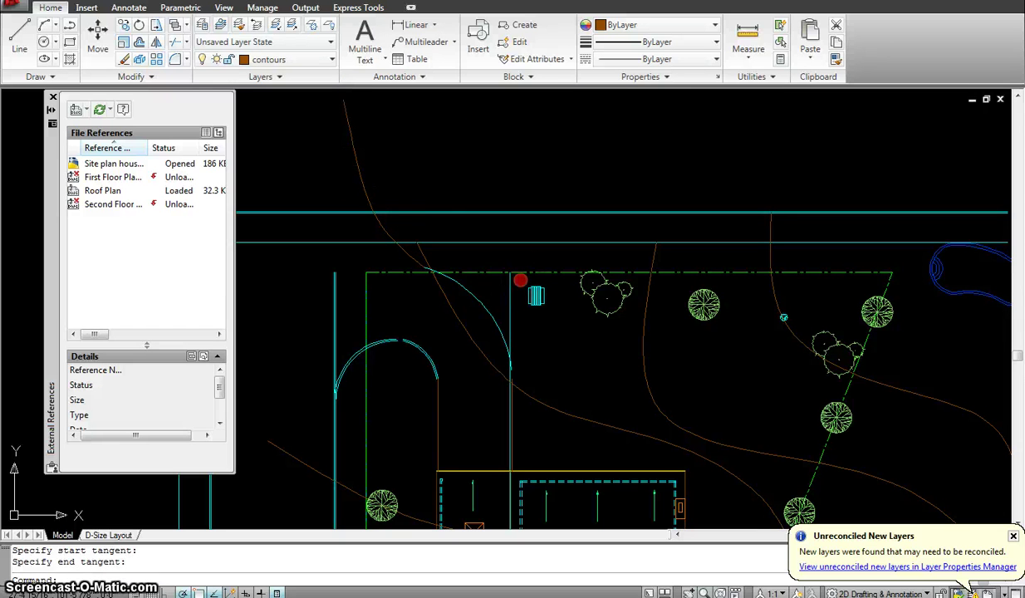
middle_drag(521, 279, 509, 258)
text(ma)
key(Return)
click(439, 281)
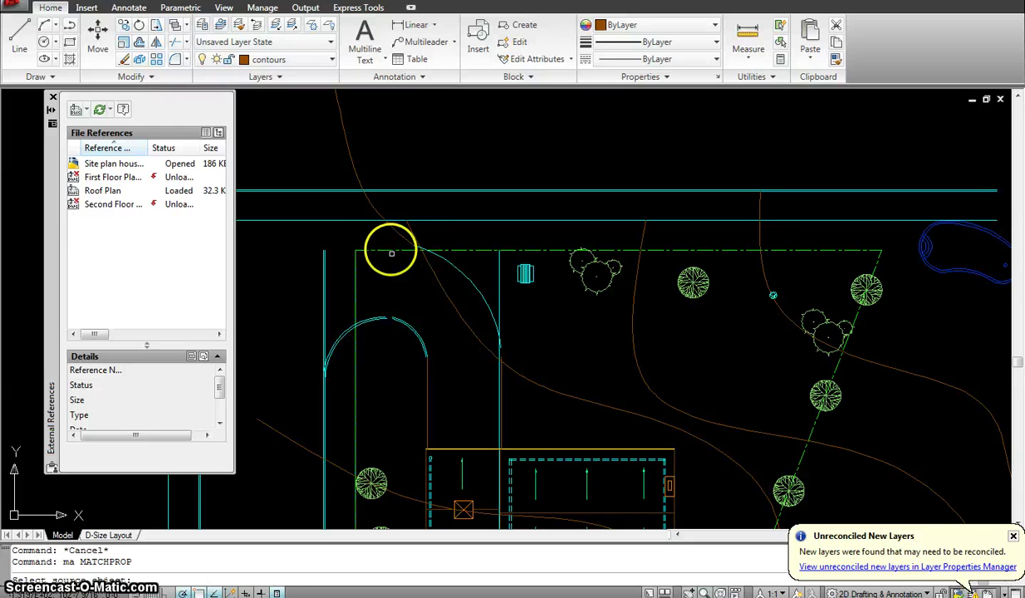
click(395, 230)
key(Escape)
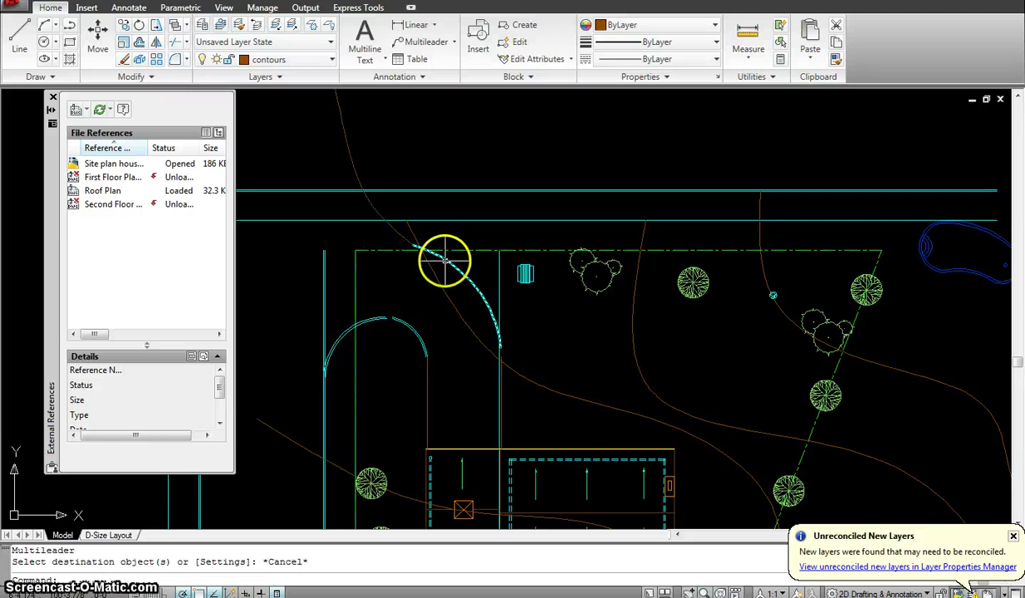
- Match the properties of the cyan driveway arc onto the new spline and the brown driveway edge lines
click(445, 260)
key(space)
click(402, 243)
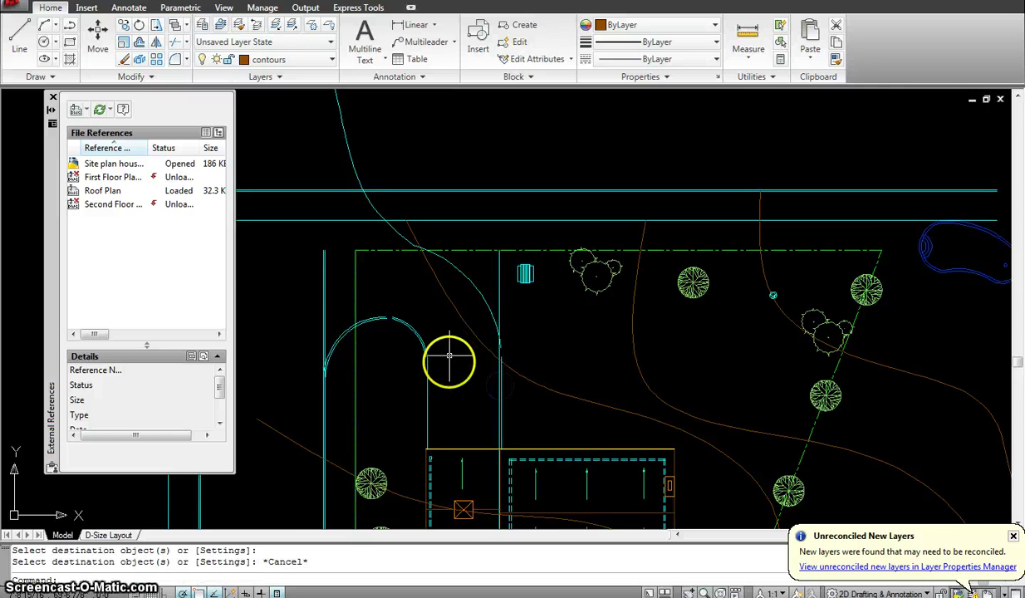
- Offset the driveway's edge lines below the house by 6 inches
scroll(448, 357, down, 3)
scroll(451, 395, up, 4)
key(Escape)
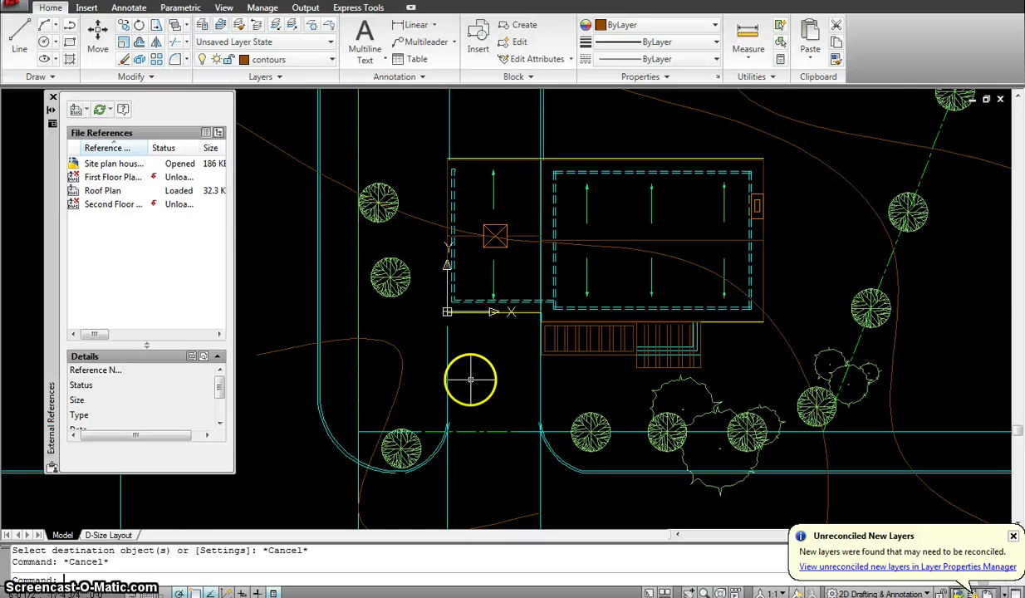
text(o)
key(Return)
text(6)
key(Return)
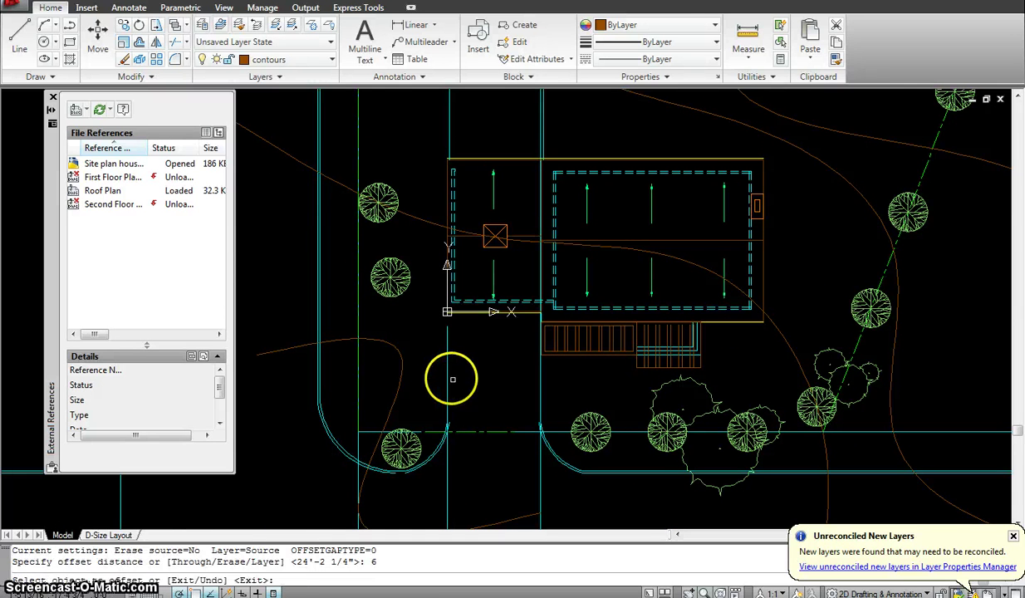
click(447, 372)
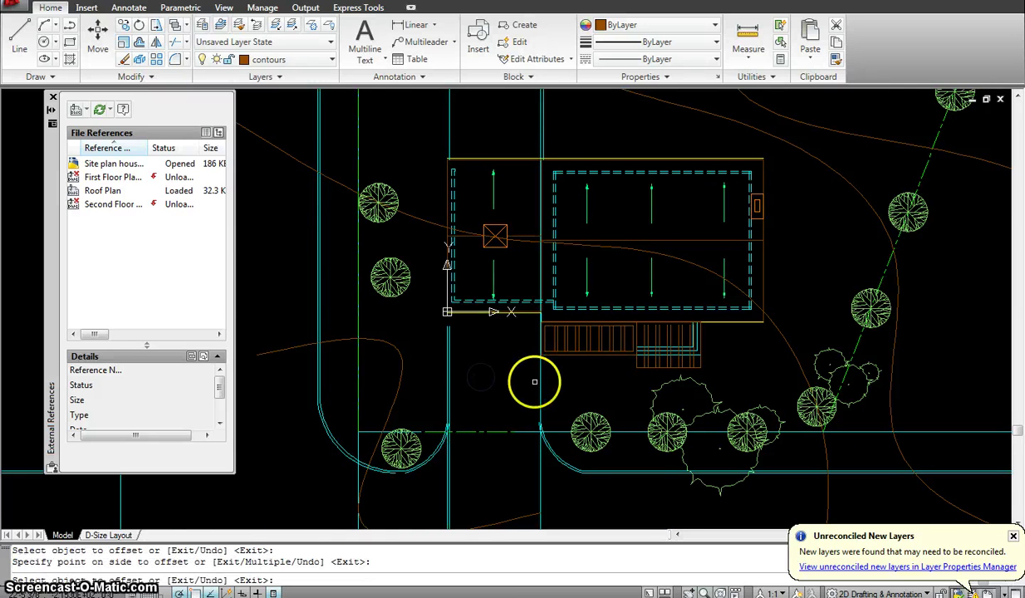
scroll(519, 344, down, 2)
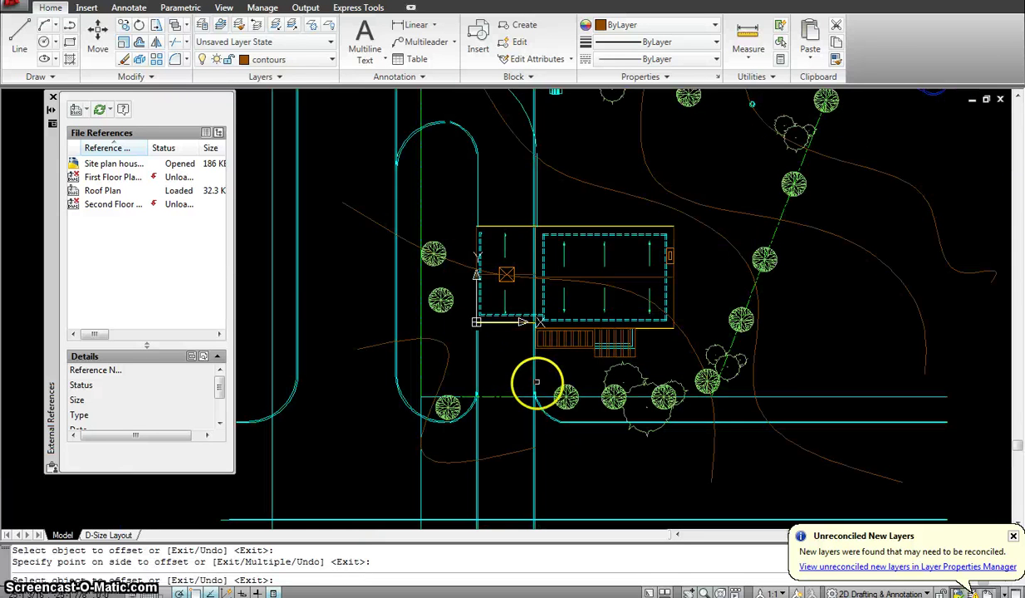
scroll(537, 382, down, 4)
key(Escape)
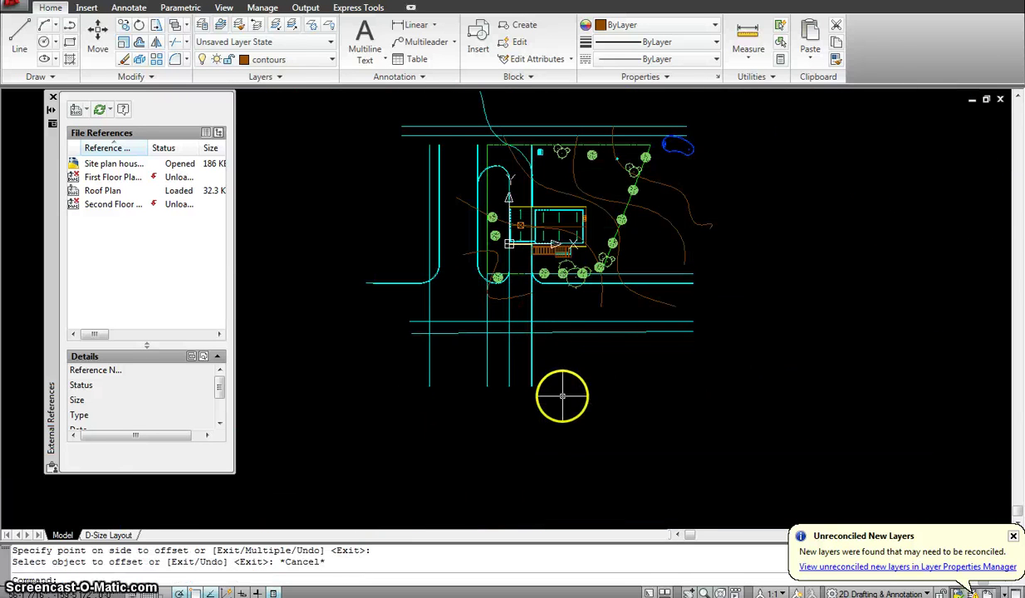
- Trim the paired driveway edge lines below the house where they cross the opening between the lower curb curves
key(Return)
click(596, 443)
click(486, 227)
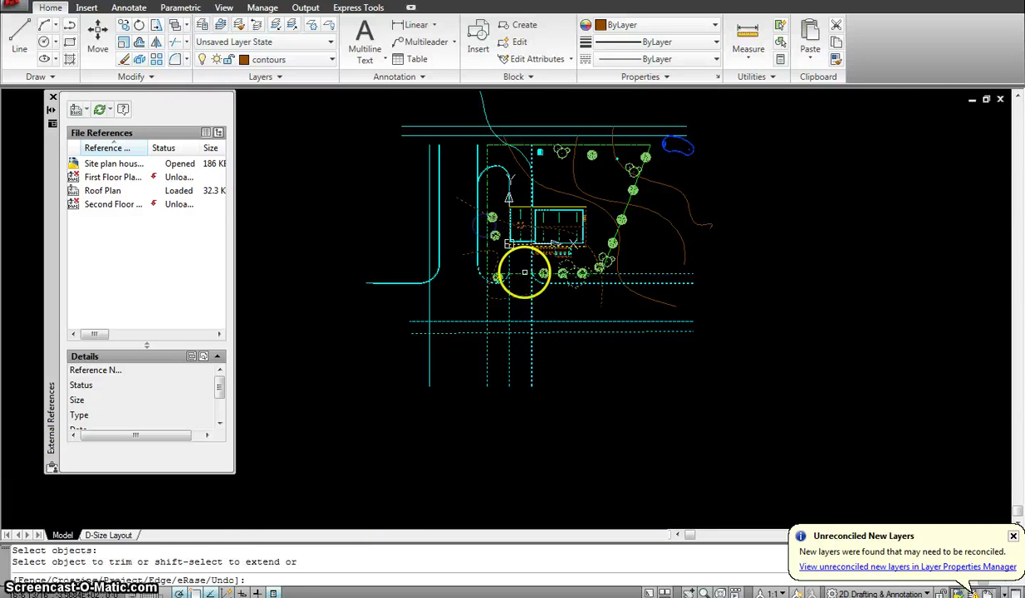
scroll(524, 272, up, 3)
click(485, 293)
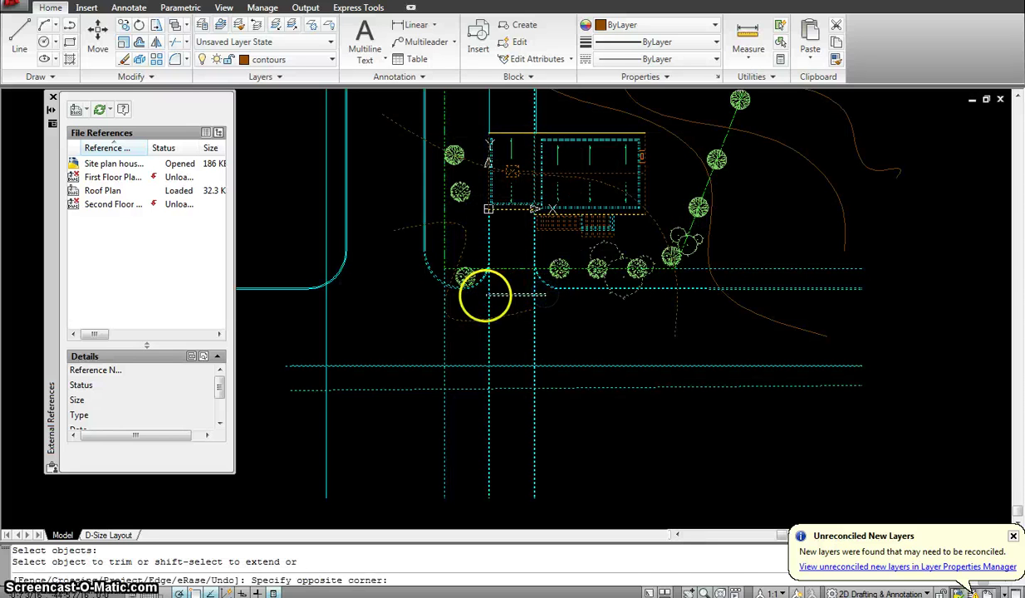
key(Escape)
- Erase the four leftover driveway line segments that cross the lower road
click(548, 341)
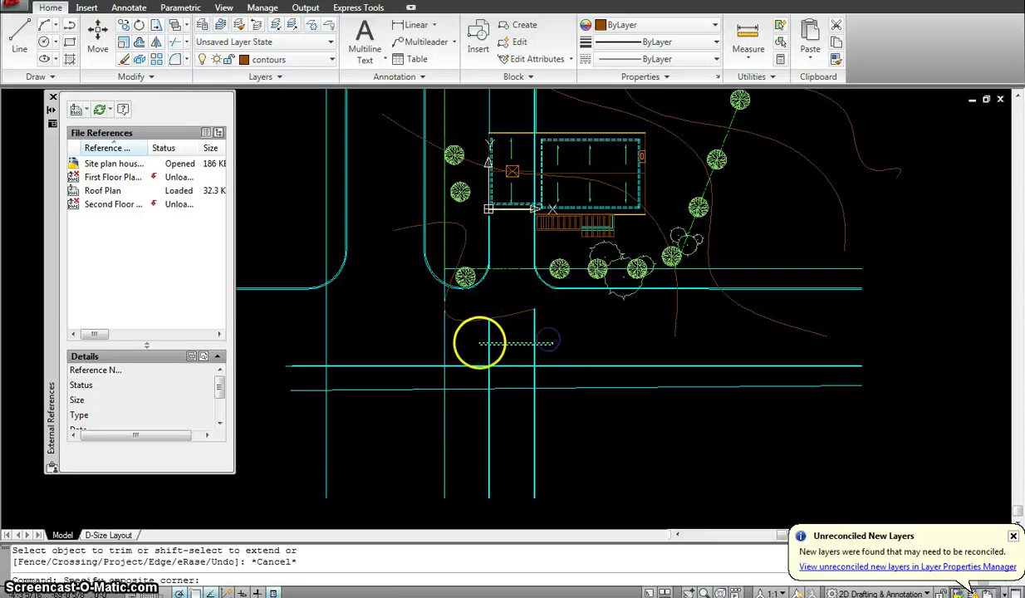
click(475, 343)
key(Delete)
scroll(530, 309, down, 3)
middle_drag(555, 282, 559, 364)
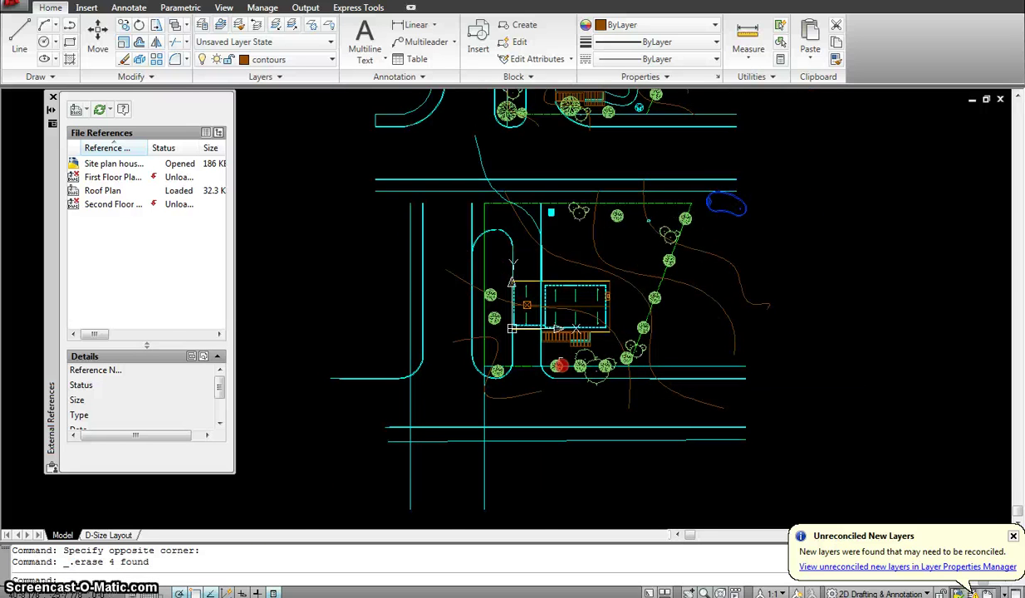
- Offset the spline across the upper road and the straight driveway edge above the garage side of the house by 6 inches
scroll(538, 194, up, 3)
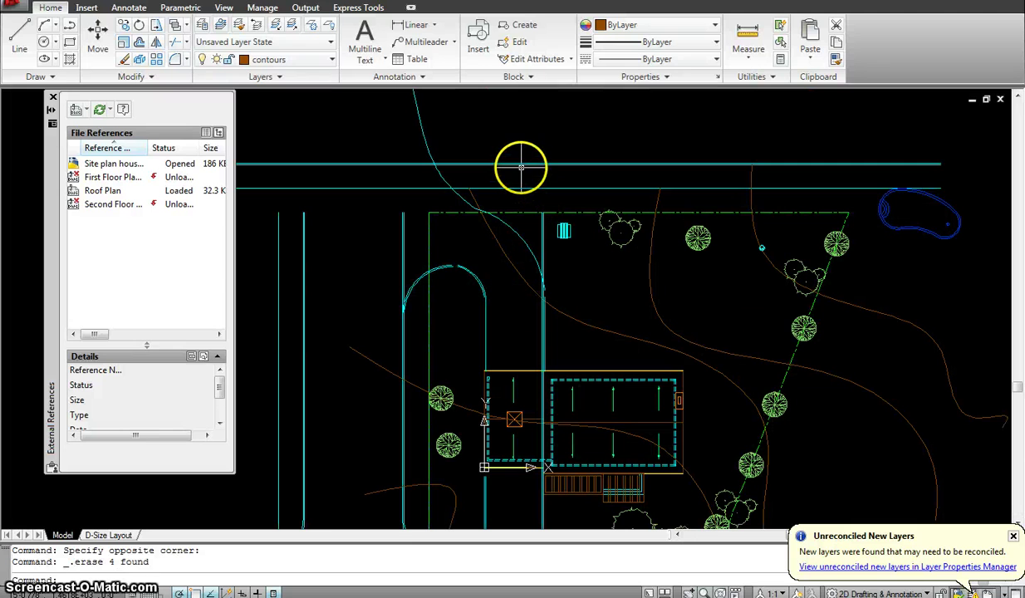
text(o)
key(Return)
key(Return)
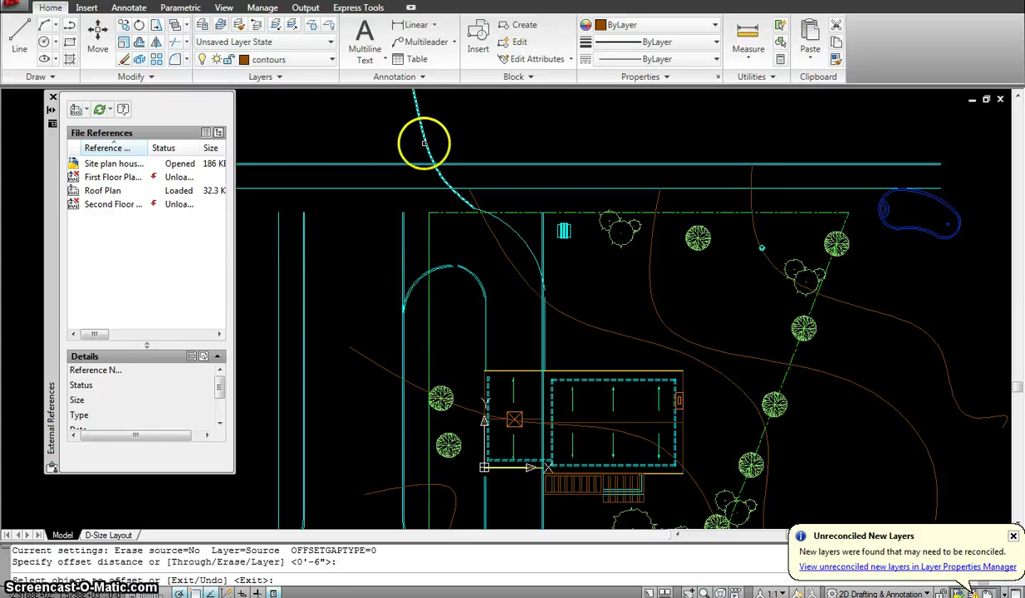
click(424, 143)
click(377, 171)
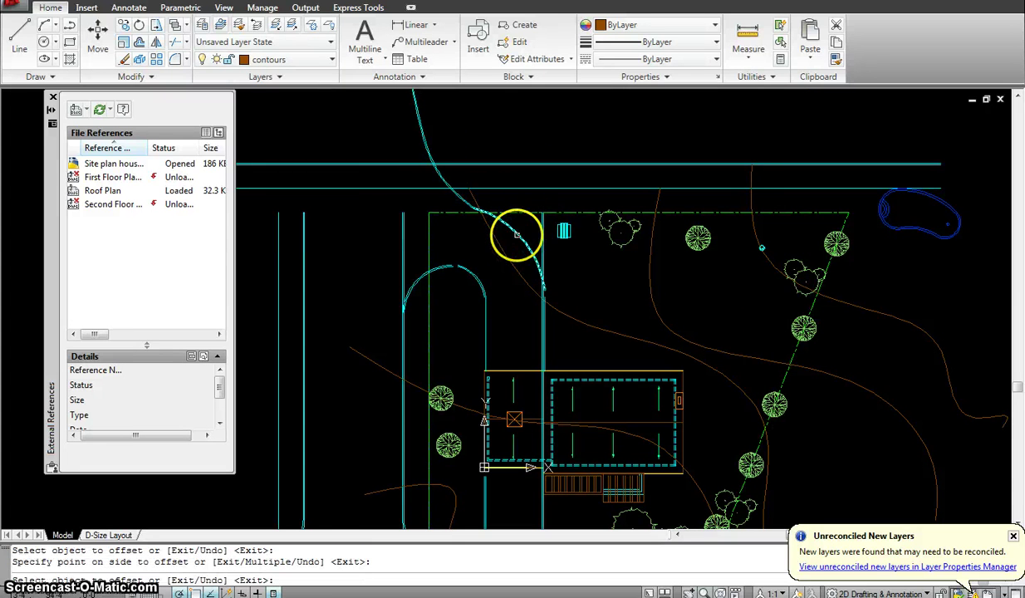
right_click(412, 239)
click(491, 292)
click(473, 332)
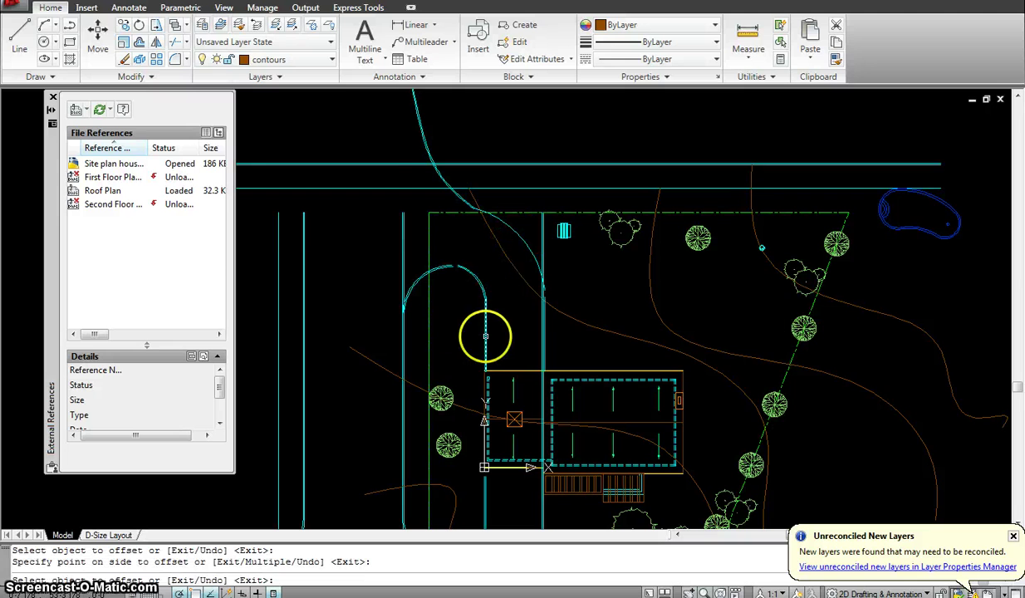
key(Escape)
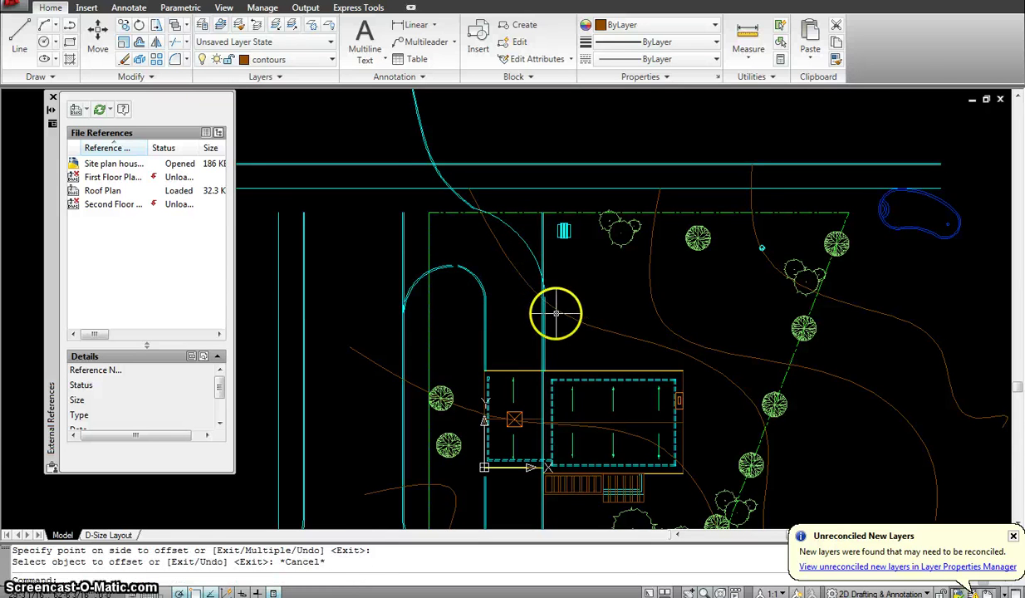
scroll(561, 308, up, 4)
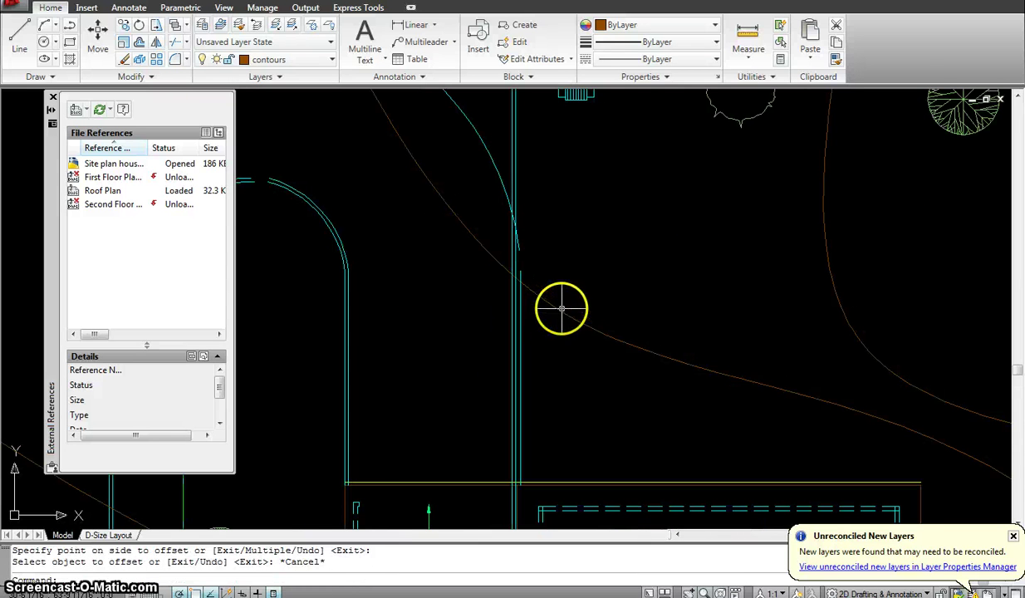
click(518, 299)
click(519, 301)
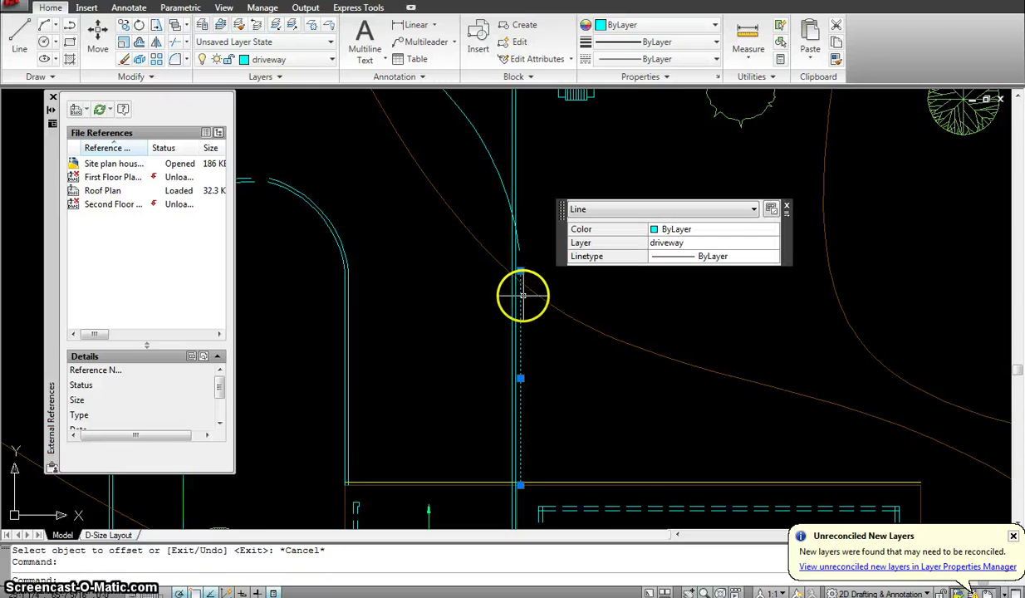
key(Escape)
- Erase the two long straight driveway lines that run past the large driveway arc to the property line
scroll(572, 230, down, 3)
scroll(553, 199, up, 2)
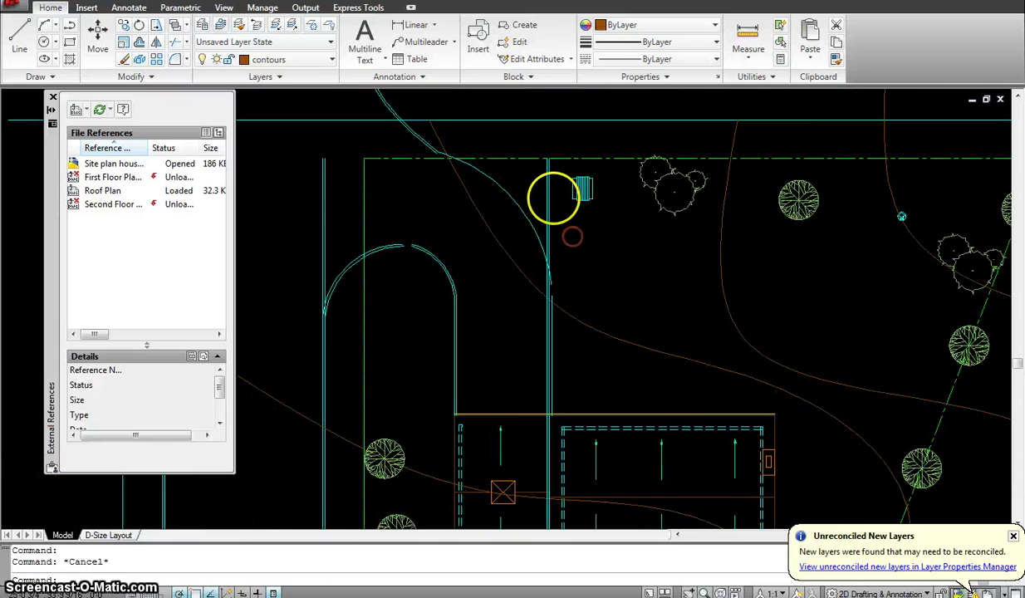
scroll(553, 198, up, 2)
click(539, 191)
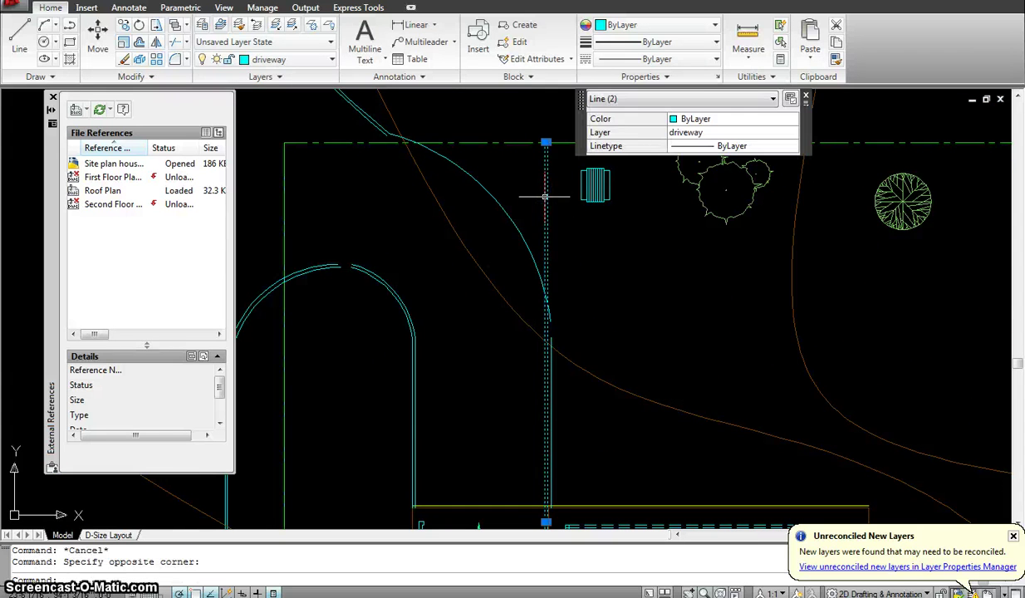
key(Delete)
- Stretch the upper end of the remaining straight driveway edge above the house to the lower endpoint of the large arc
scroll(599, 263, down, 3)
scroll(549, 293, up, 5)
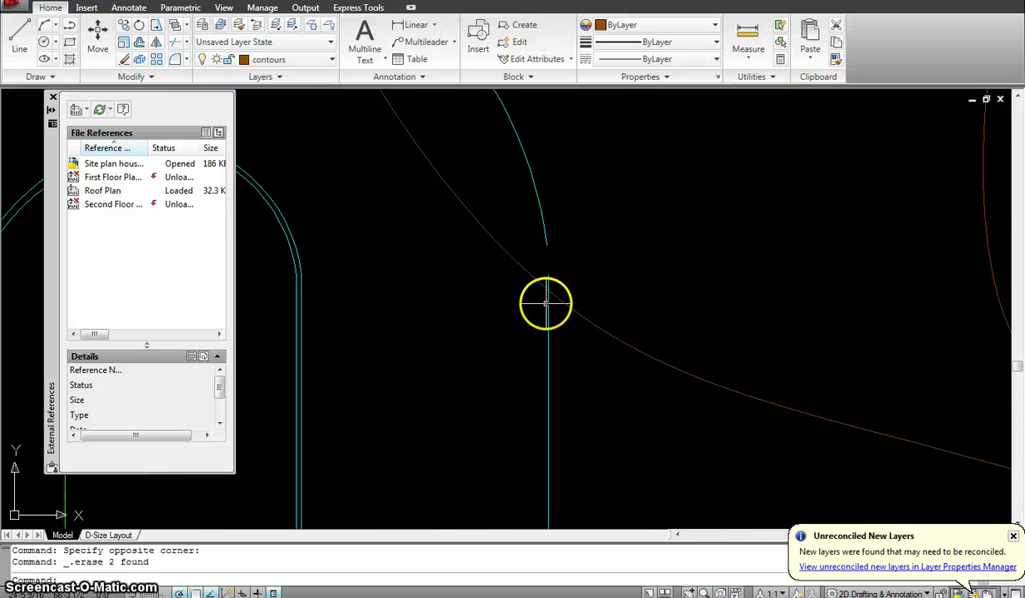
click(545, 304)
click(548, 274)
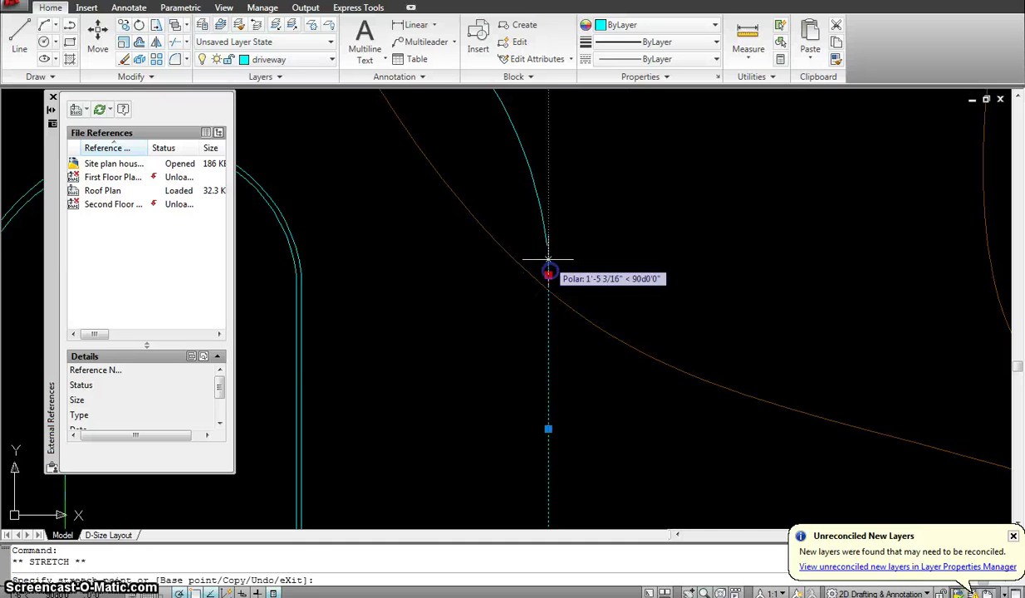
click(545, 244)
key(Escape)
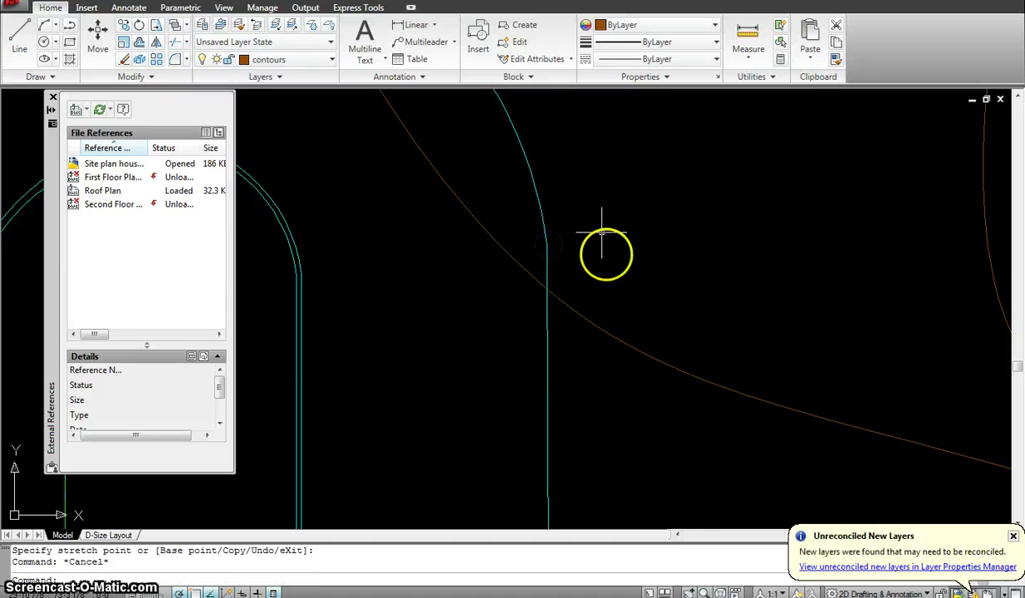
- Trim the pair of driveway edge lines extending past the rounded island curve toward the upper road
scroll(602, 246, down, 5)
scroll(647, 357, up, 2)
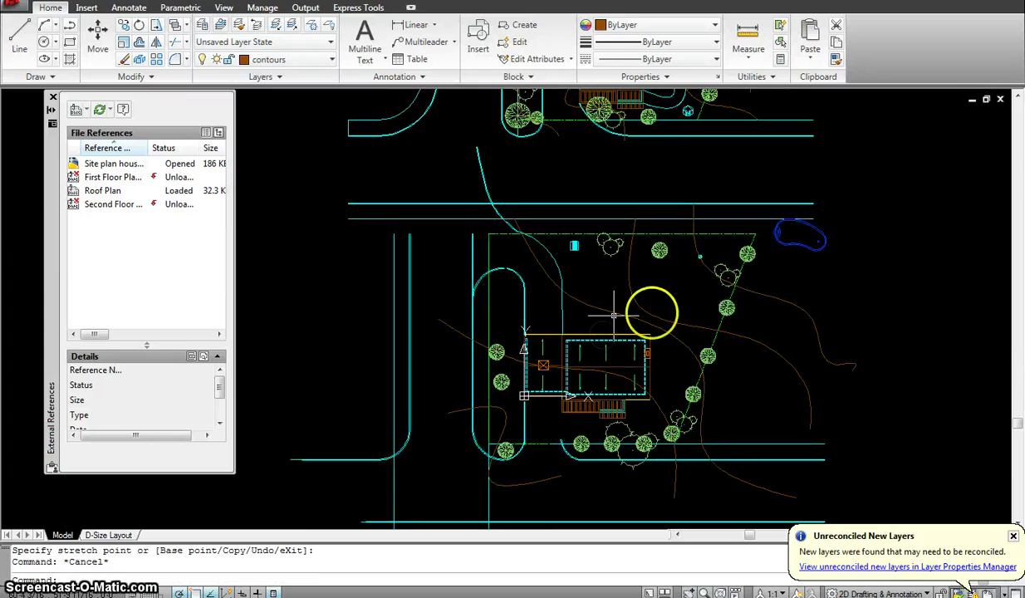
middle_drag(652, 312, 634, 299)
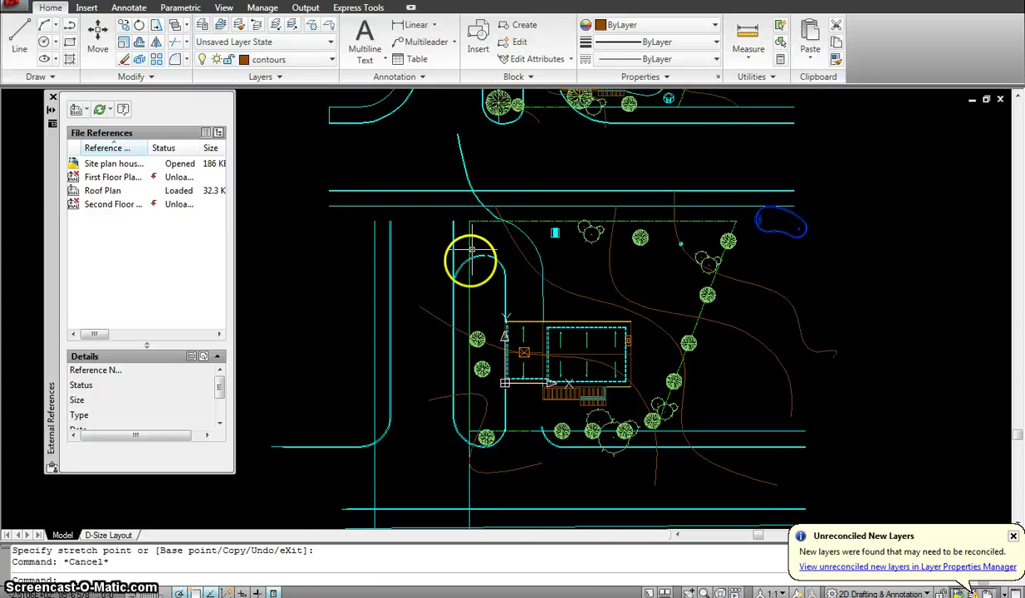
scroll(475, 272, up, 3)
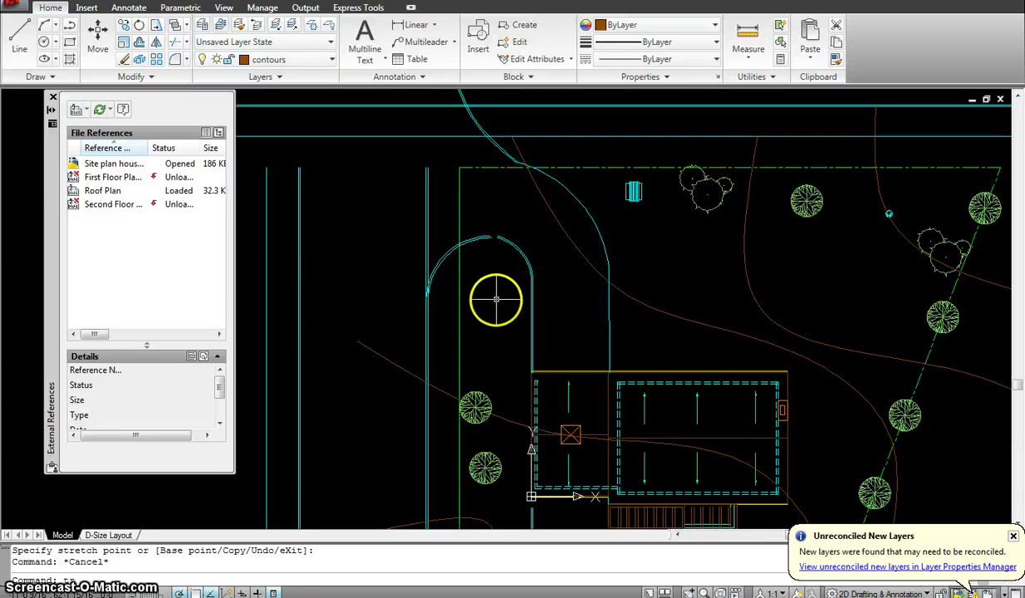
key(Return)
click(499, 367)
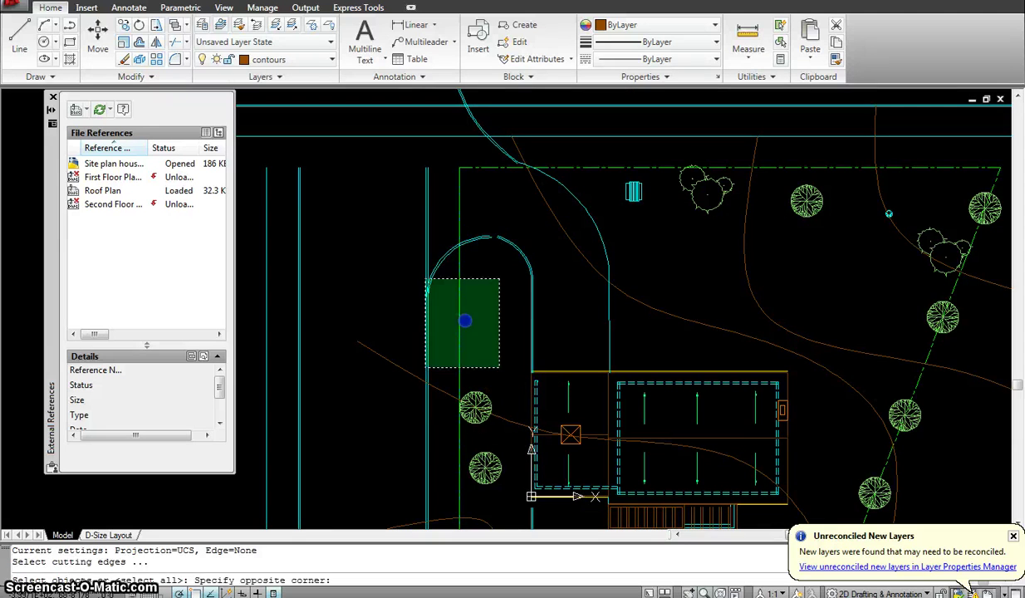
click(409, 136)
key(Return)
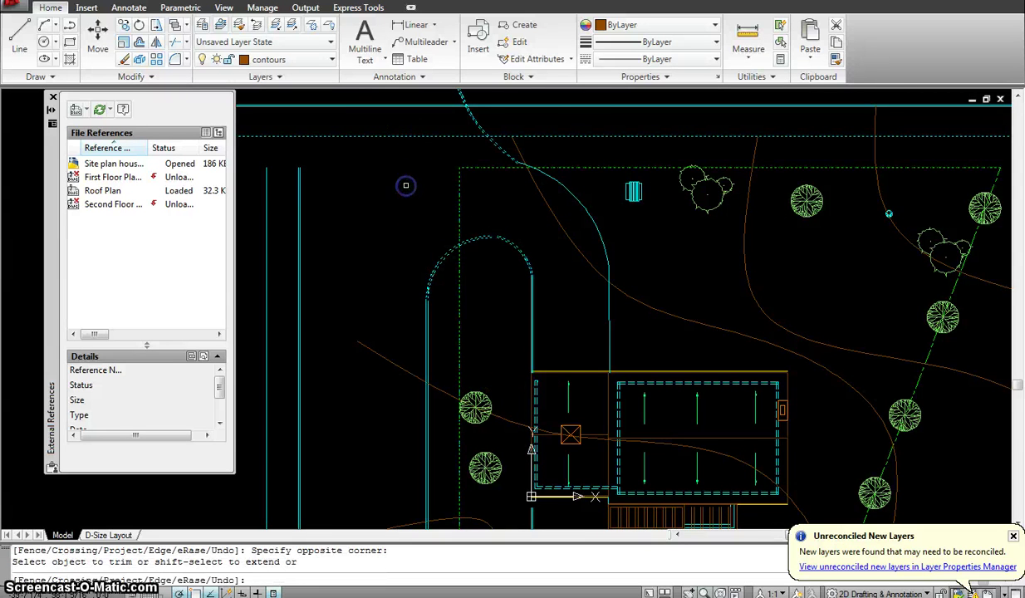
key(Escape)
scroll(435, 222, down, 5)
scroll(445, 218, up, 4)
middle_drag(448, 219, 445, 277)
text(l)
key(Return)
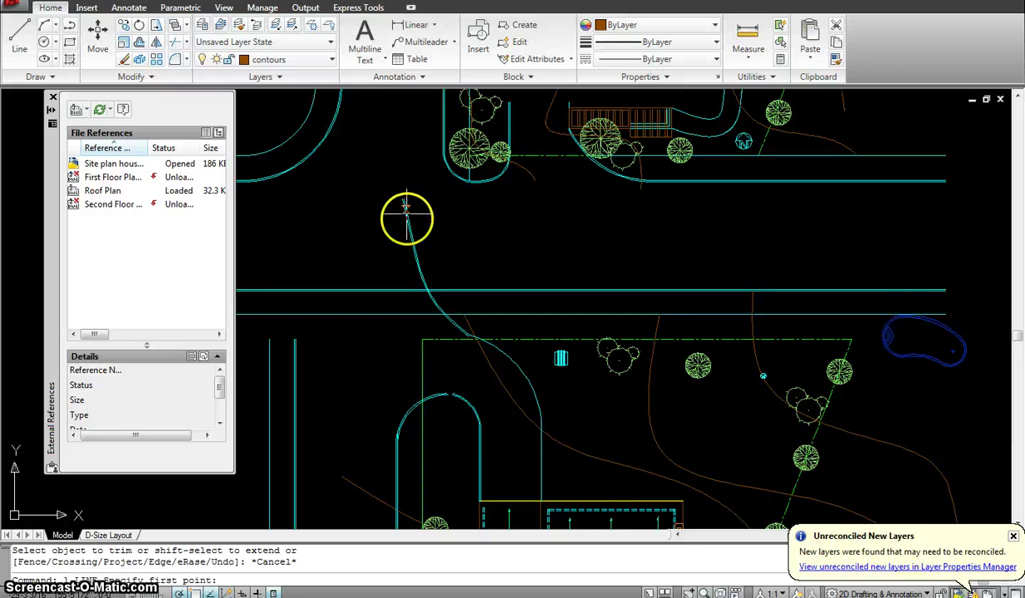
scroll(395, 304, down, 3)
scroll(460, 327, down, 3)
scroll(487, 275, up, 3)
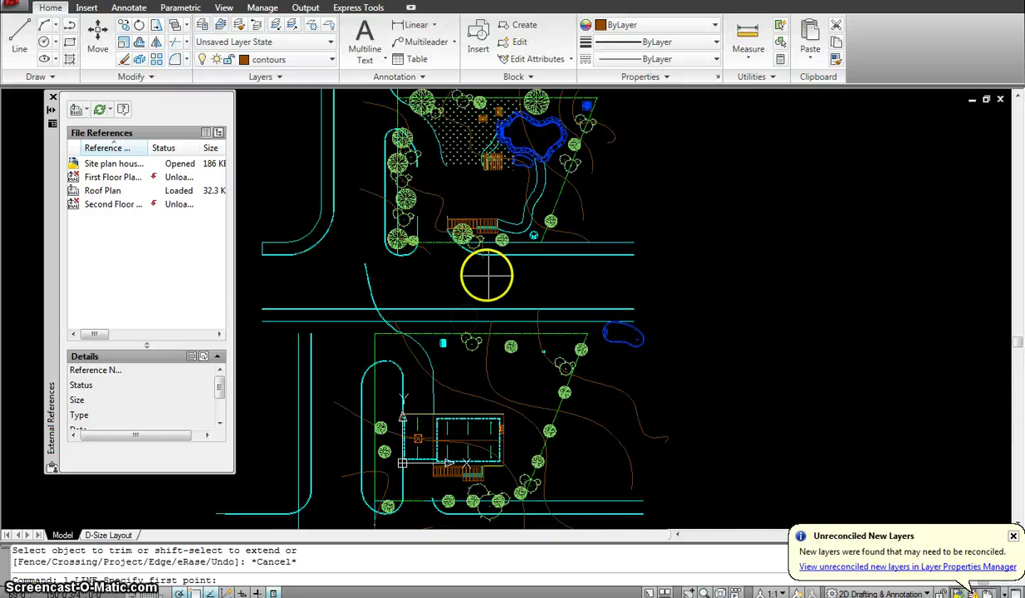
mouse_move(583, 252)
middle_down()
mouse_move(577, 306)
mouse_move(616, 357)
middle_up()
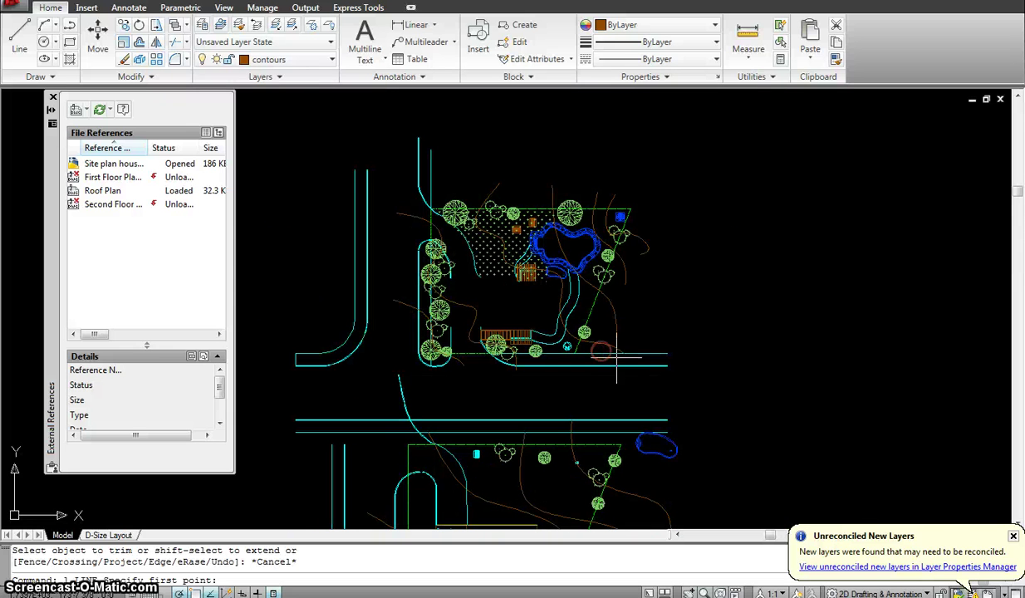
- Move the entire upper neighboring site plan straight up, away from the new driveway spline and road
text(m)
key(Return)
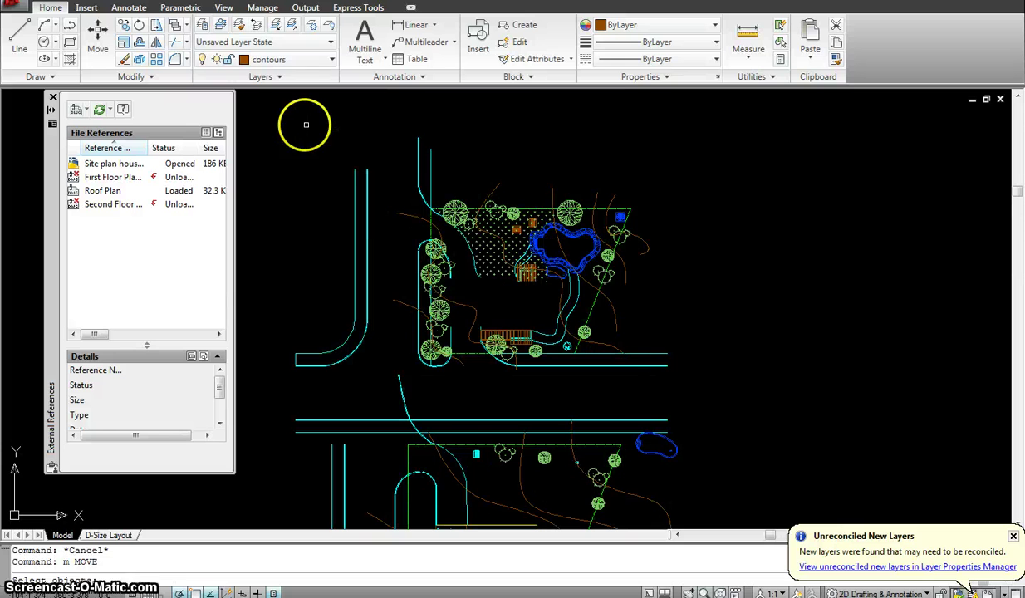
click(267, 112)
click(719, 392)
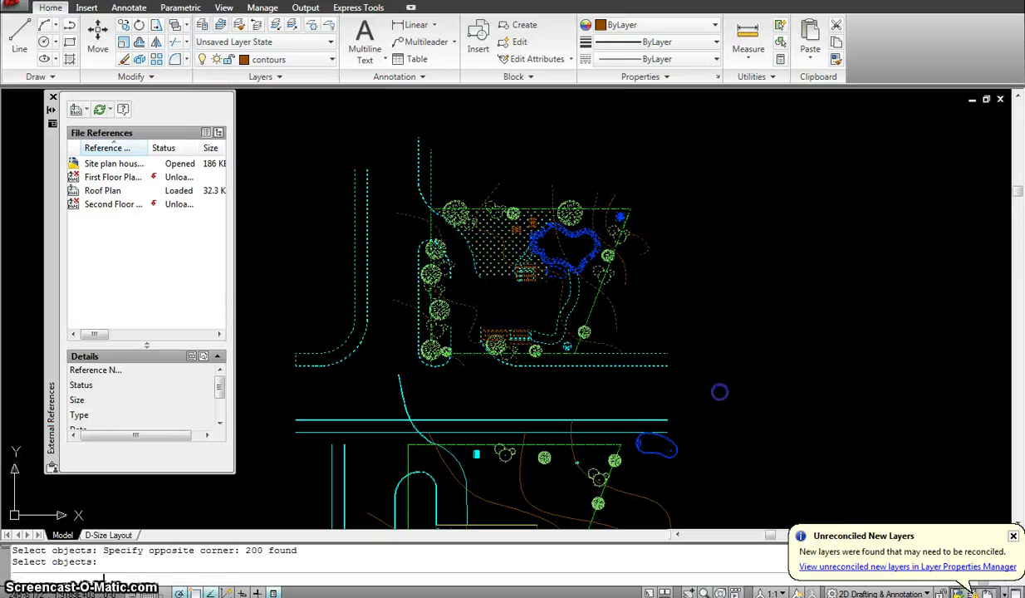
key(Return)
click(755, 363)
click(755, 306)
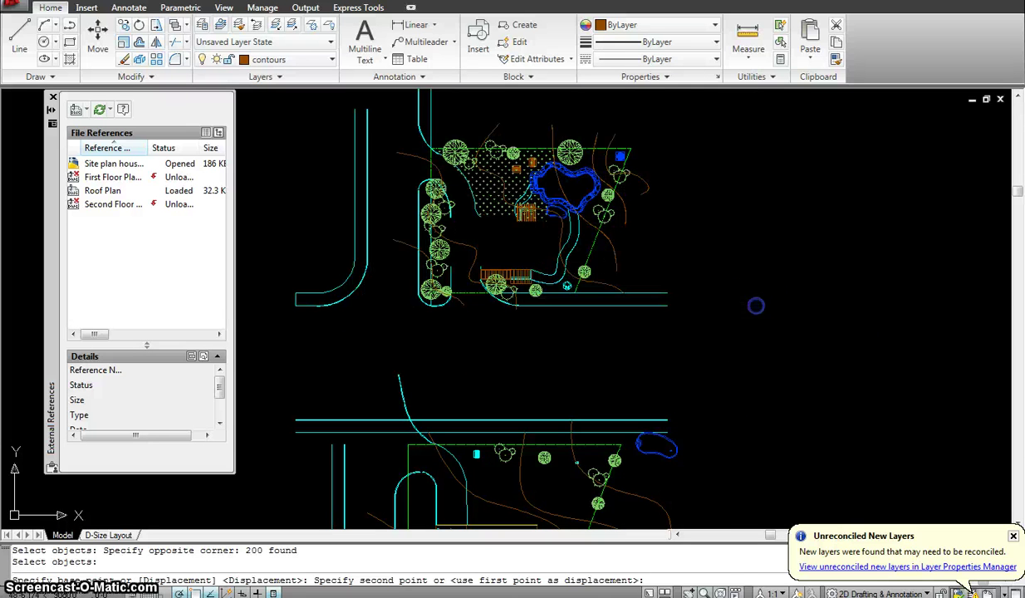
key(Escape)
- Copy the brown slatted deck structure beside the upper plan's pool, placing its lower-right corner on the house roof's upper-right corner
middle_drag(717, 344, 701, 285)
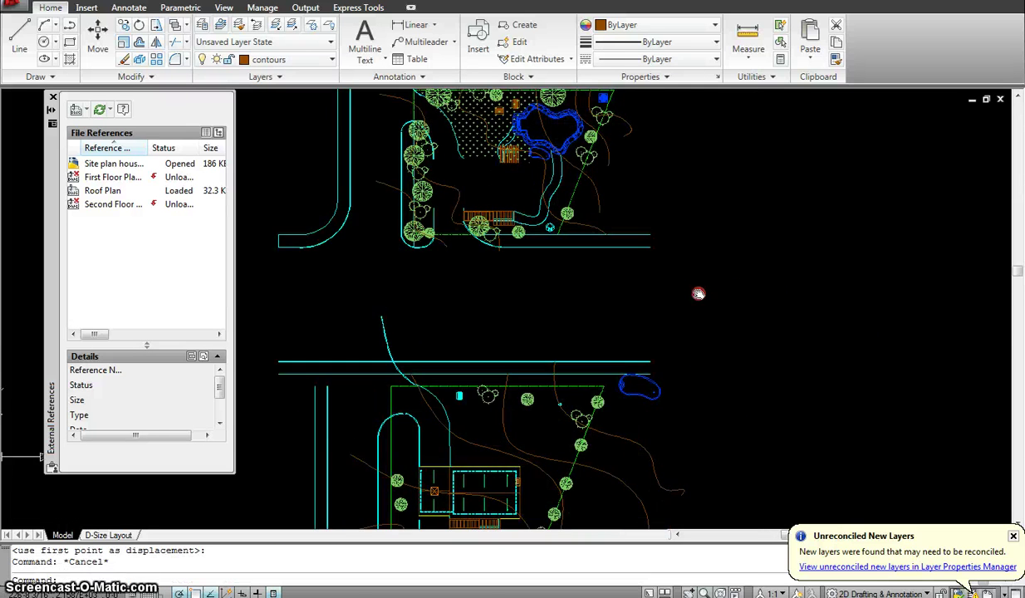
scroll(524, 146, up, 8)
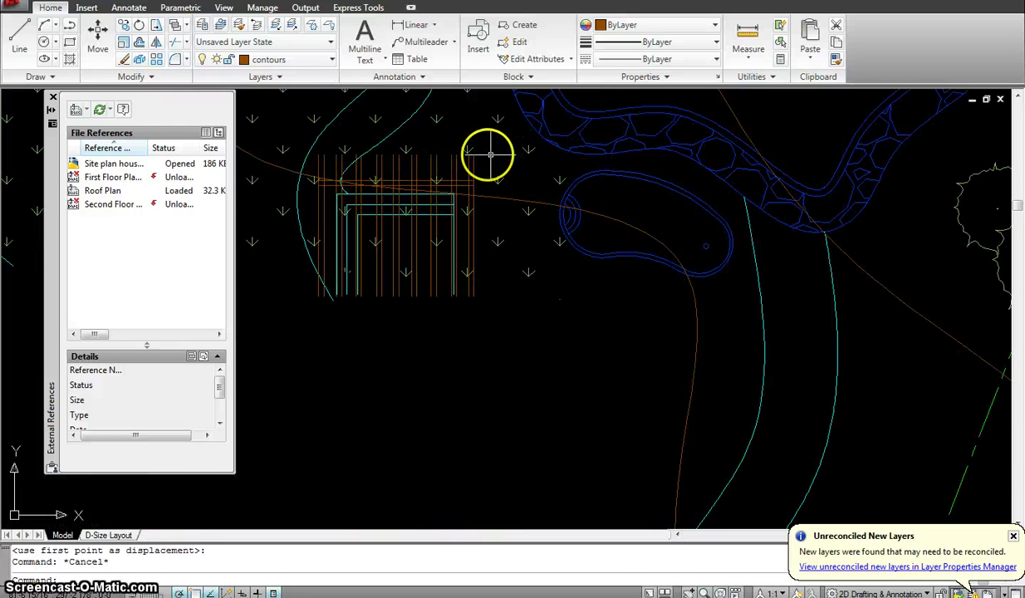
text(co)
key(Return)
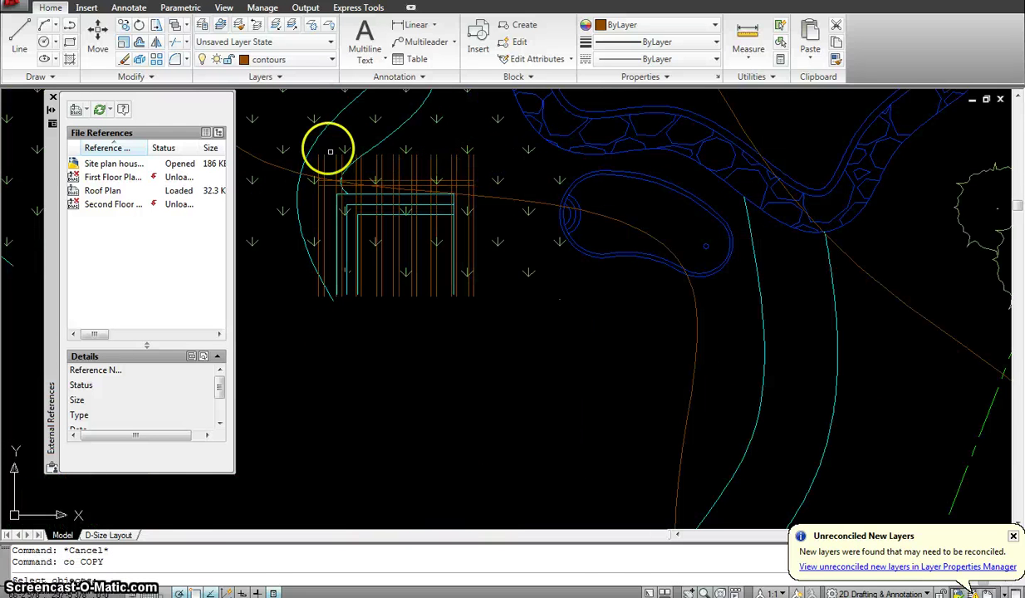
click(489, 341)
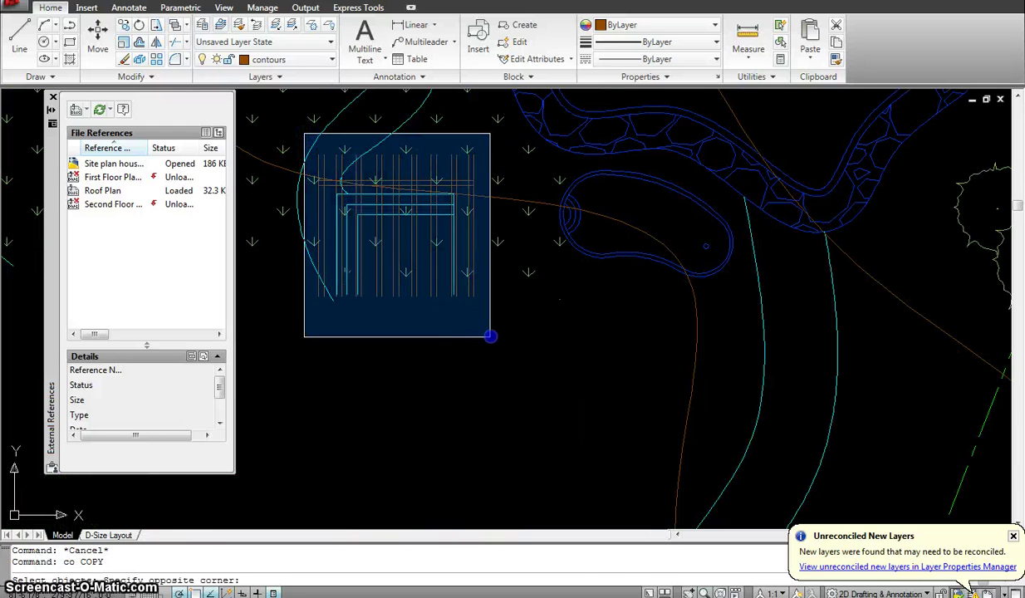
key(Return)
click(473, 295)
scroll(475, 316, down, 3)
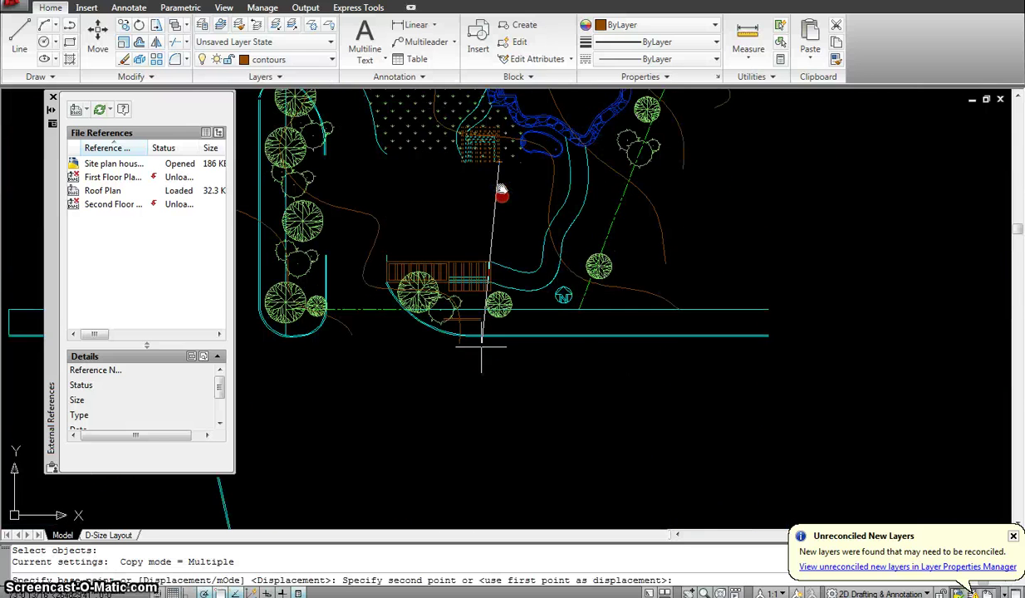
middle_drag(478, 350, 489, 125)
middle_drag(516, 326, 498, 129)
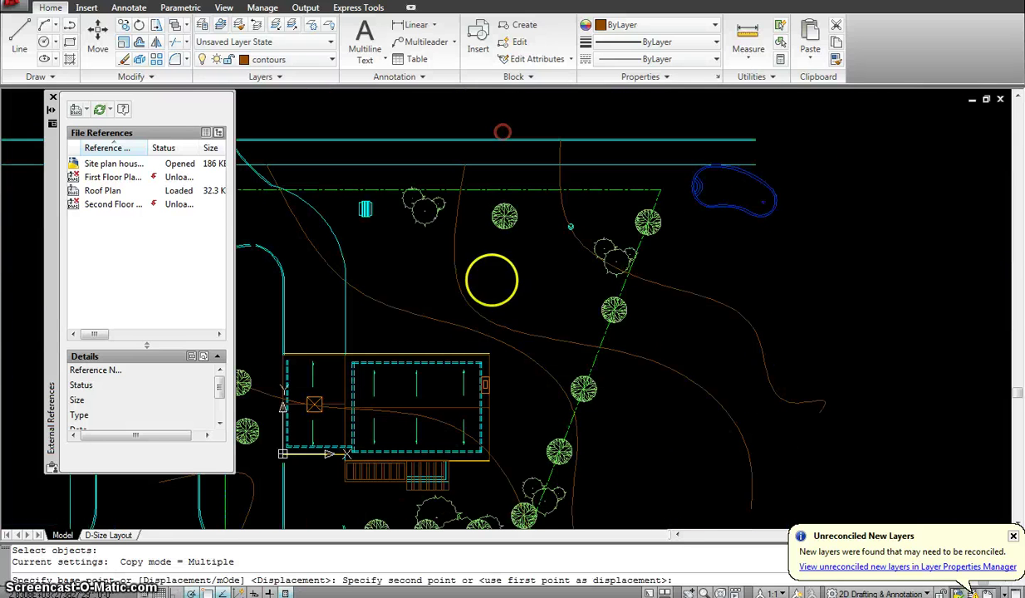
click(486, 354)
key(Escape)
scroll(513, 268, down, 2)
middle_drag(513, 268, 543, 326)
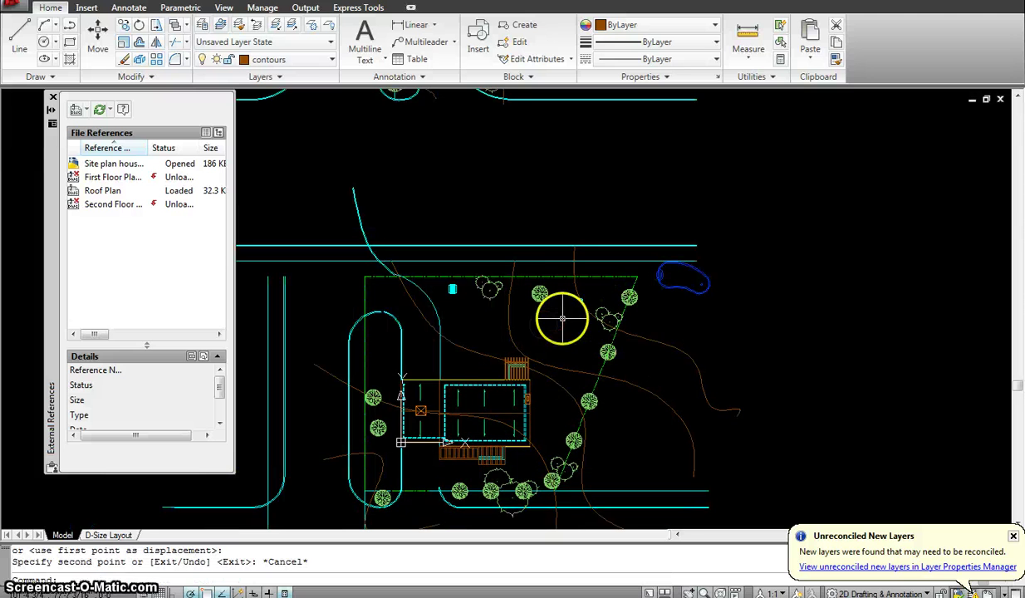
scroll(562, 318, down, 2)
scroll(582, 176, up, 4)
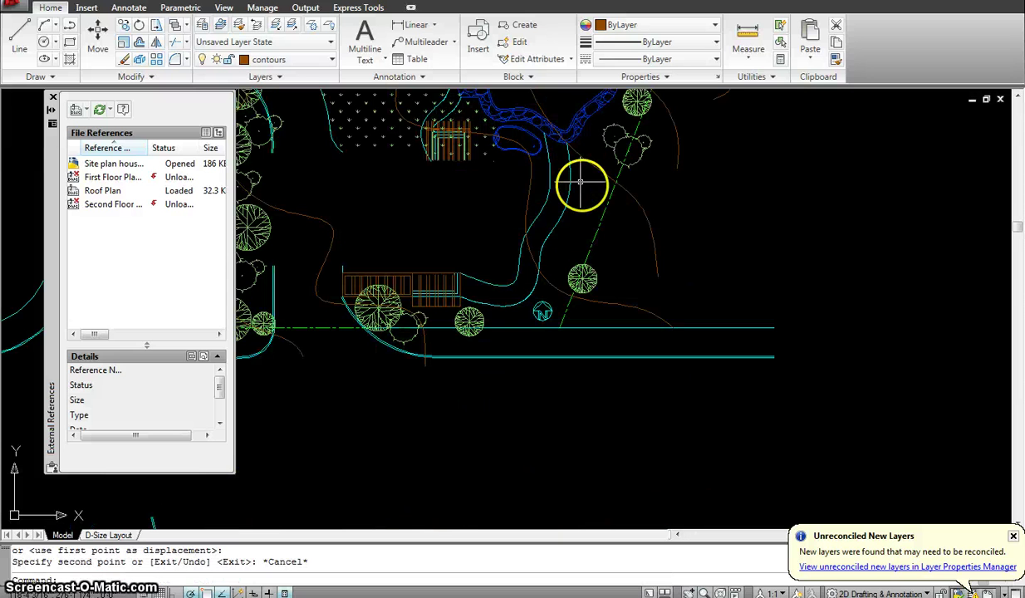
- Copy the curved walkway edges and stone-bordered pool from the upper plan, placing the walkway's inner end at the lower deck's upper-right corner
click(540, 173)
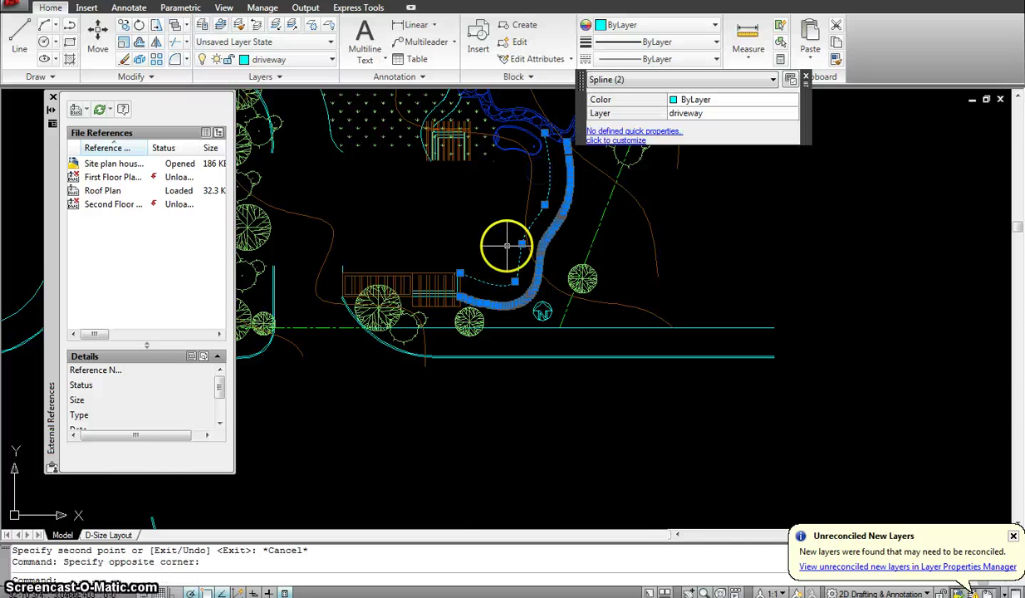
middle_drag(542, 194, 479, 334)
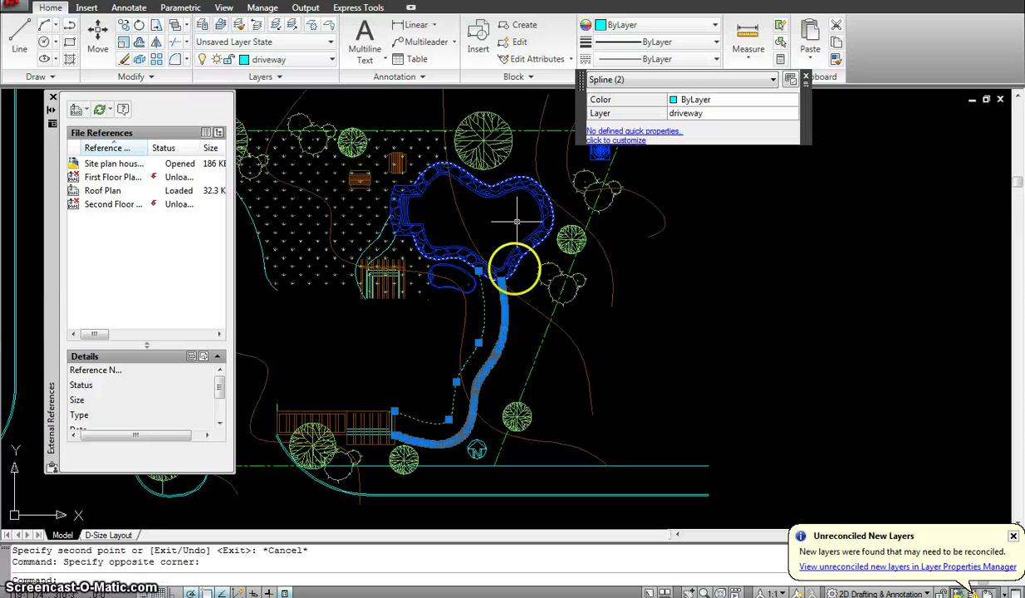
scroll(510, 303, down, 4)
scroll(517, 327, up, 5)
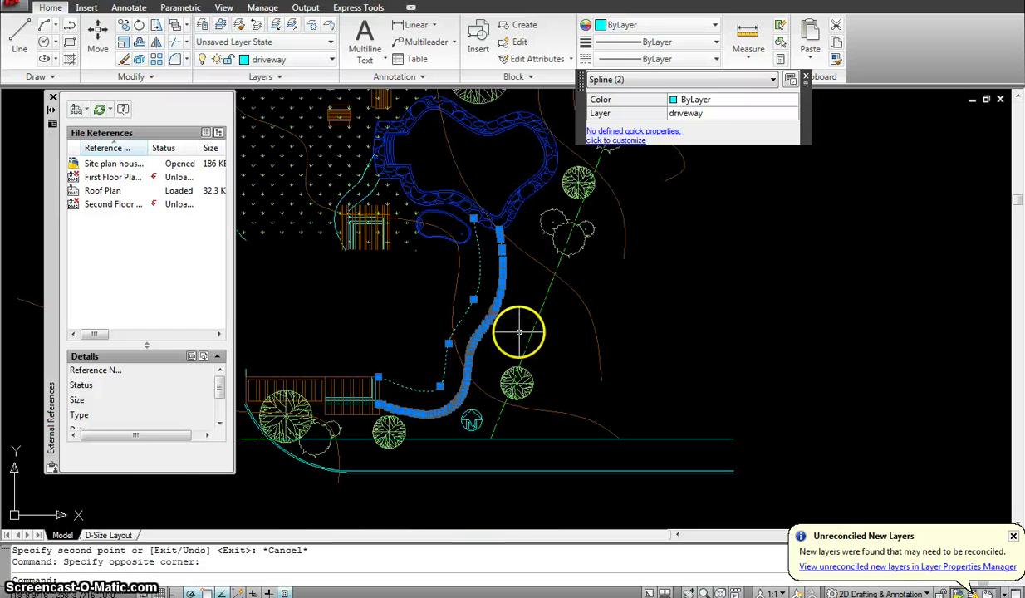
drag(497, 211, 513, 185)
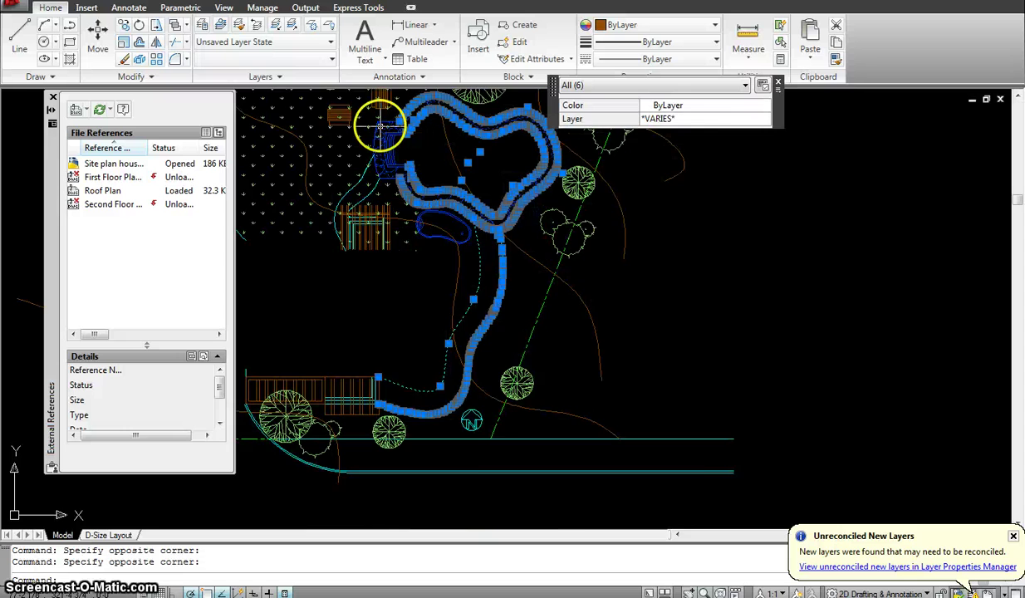
scroll(377, 123, up, 3)
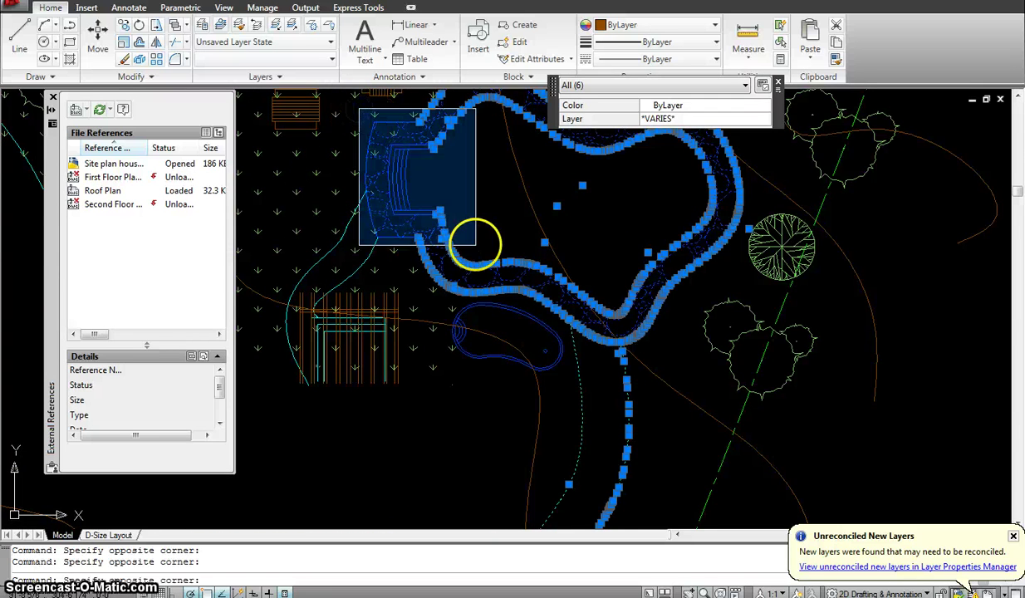
click(473, 253)
scroll(475, 247, down, 1)
scroll(478, 279, down, 4)
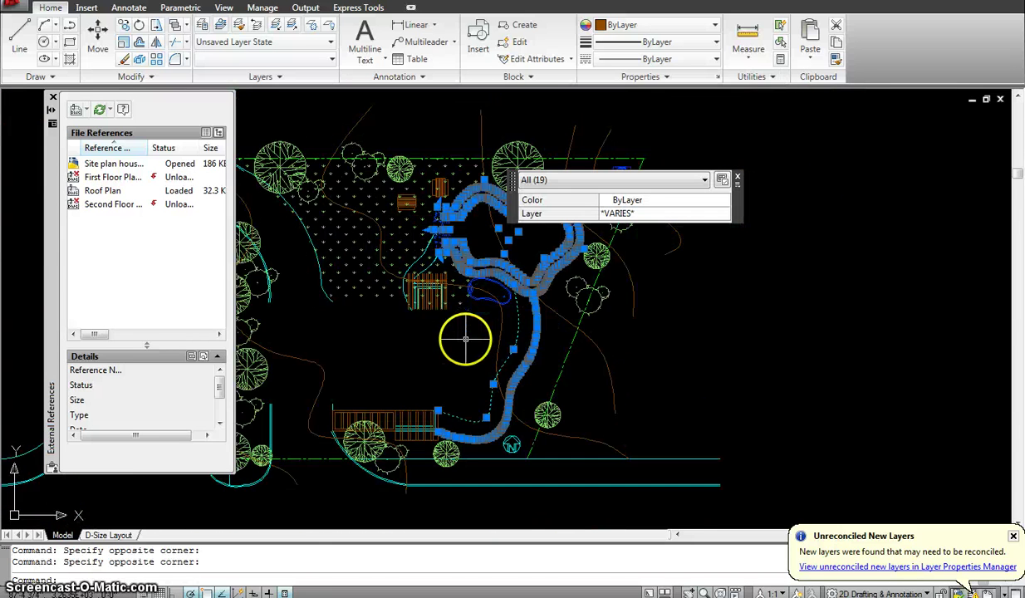
scroll(469, 328, up, 6)
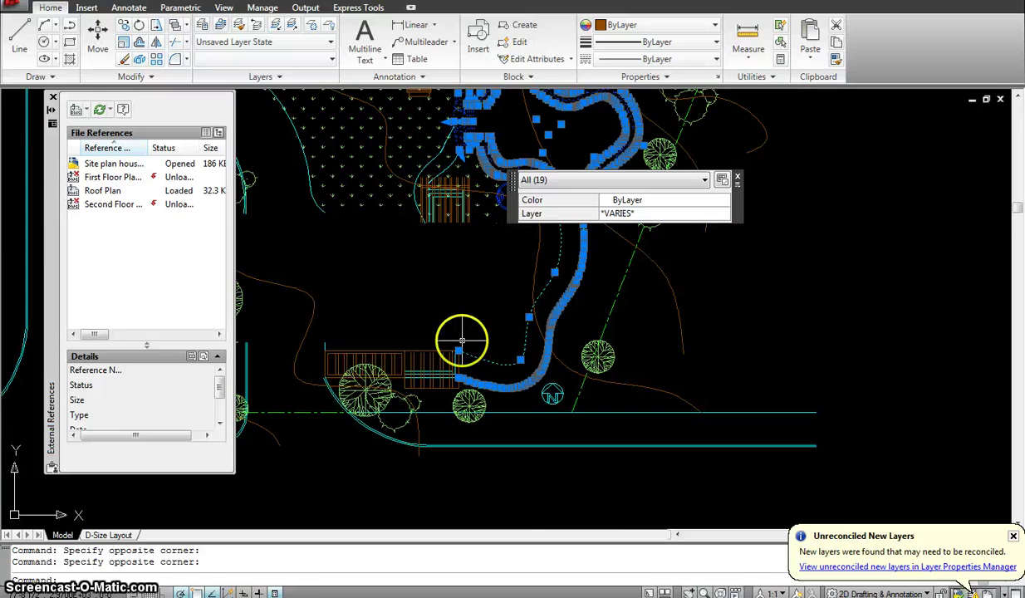
text(co)
key(Return)
click(459, 350)
scroll(457, 377, down, 5)
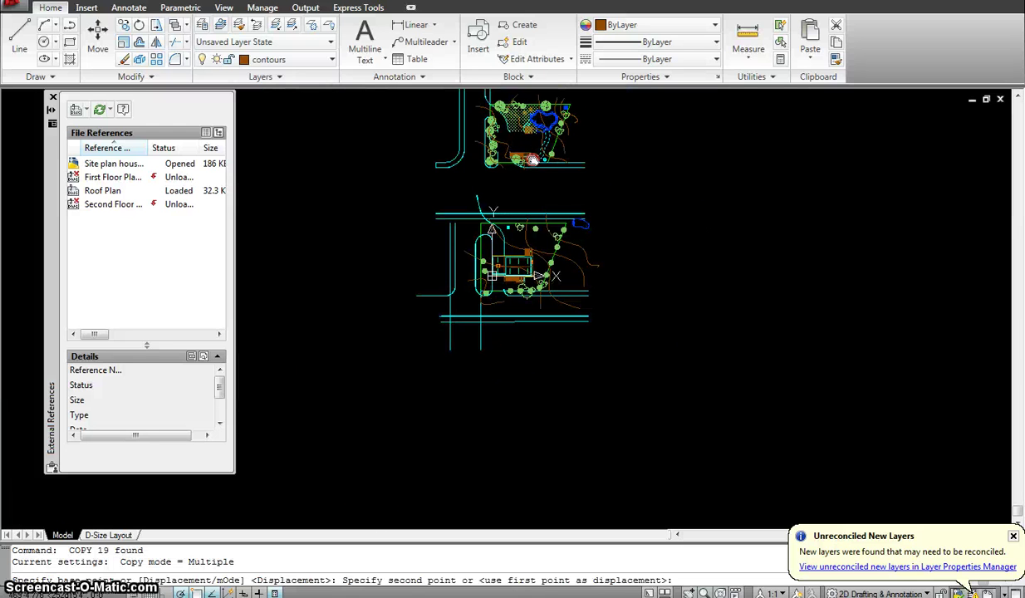
scroll(510, 332, up, 10)
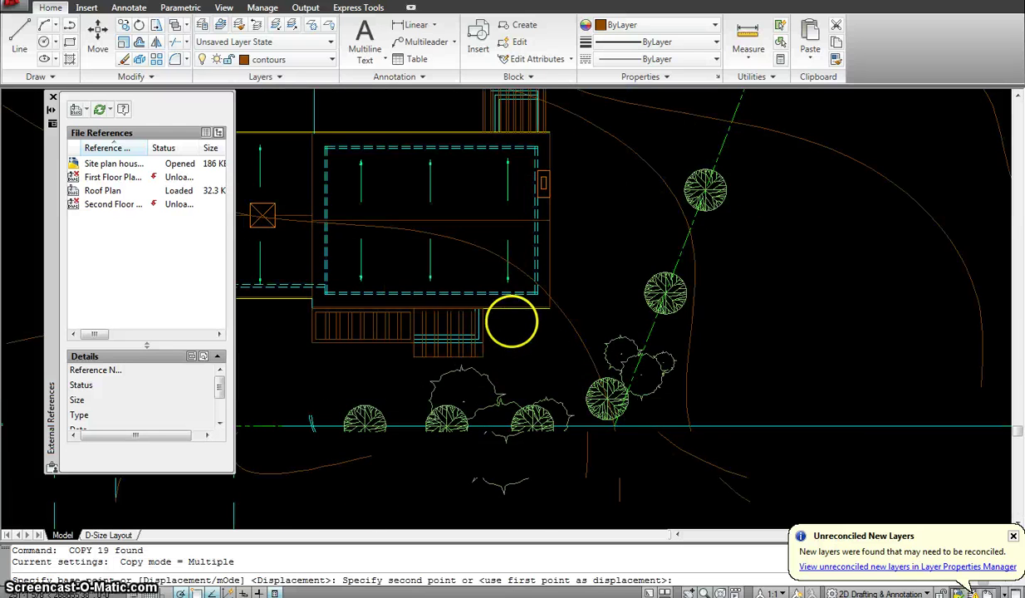
click(467, 294)
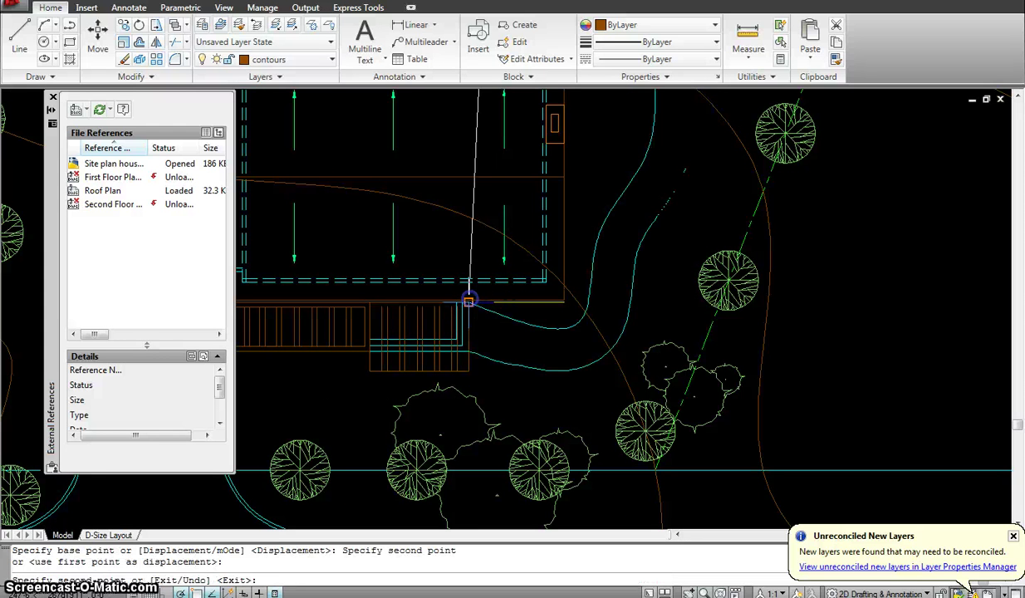
key(Escape)
- Move the small kidney-shaped pool from outside the lot to the open area above the stone-bordered pool
scroll(564, 286, down, 4)
middle_drag(624, 202, 614, 272)
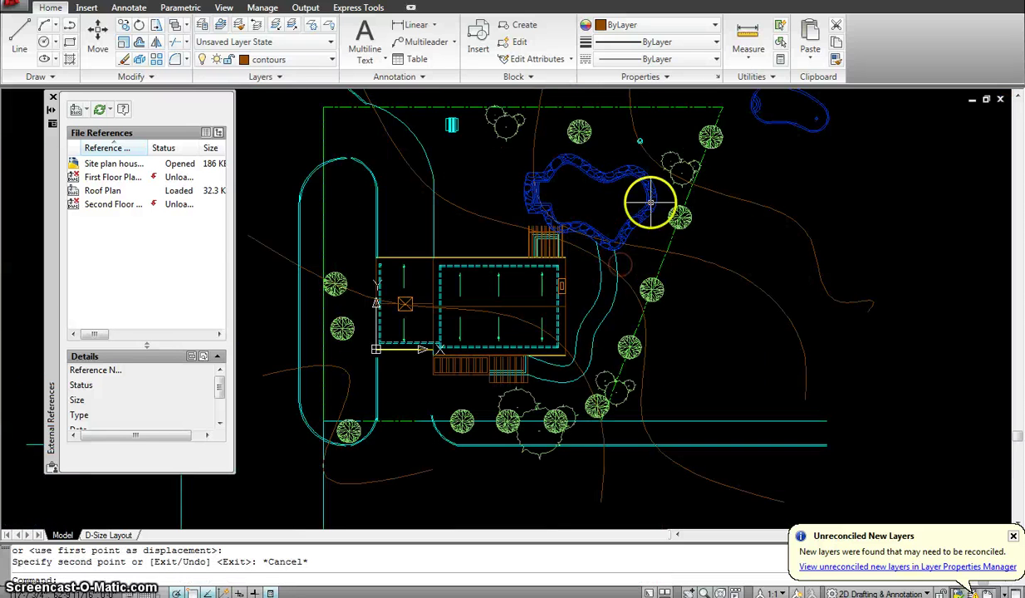
middle_drag(806, 124, 757, 233)
text(m)
key(Return)
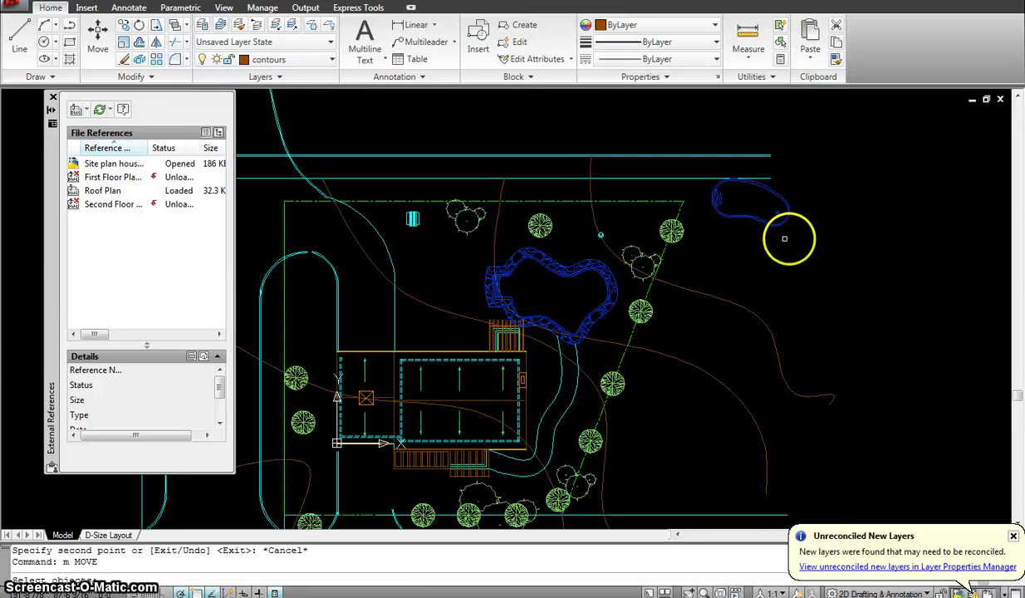
click(743, 194)
key(Return)
click(739, 200)
scroll(597, 226, up, 5)
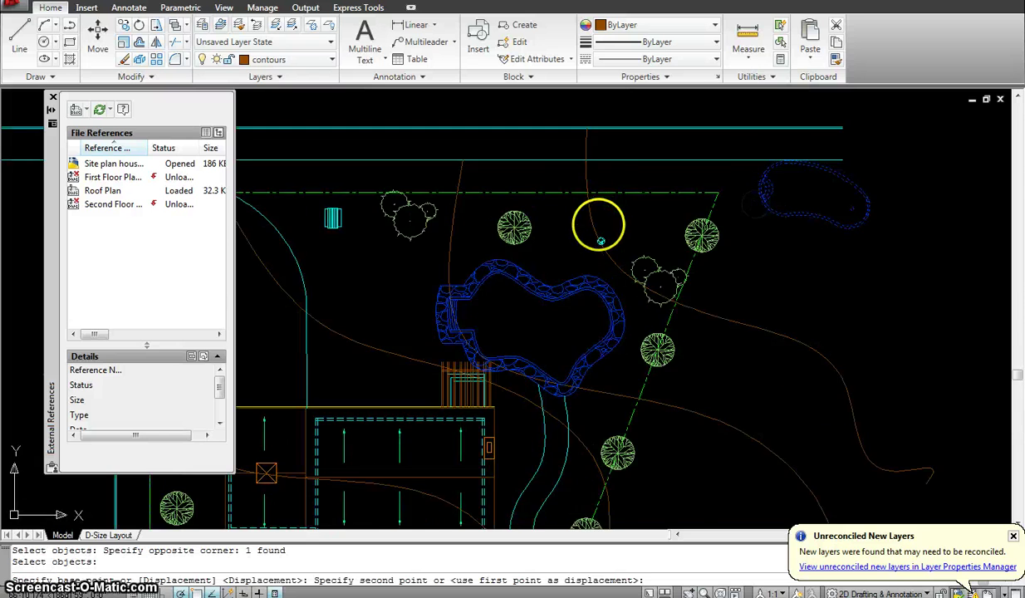
key(Escape)
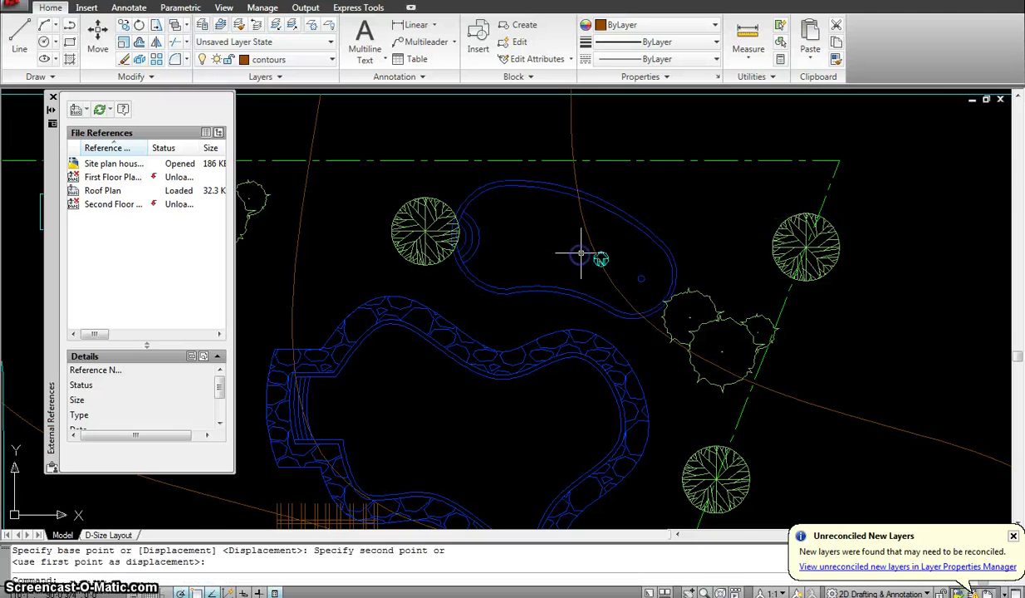
- Copy the blue octagonal spa from the upper plan into the lower lot's upper-right corner, using its center as the base point
scroll(769, 280, down, 2)
scroll(769, 280, down, 2)
scroll(816, 287, down, 2)
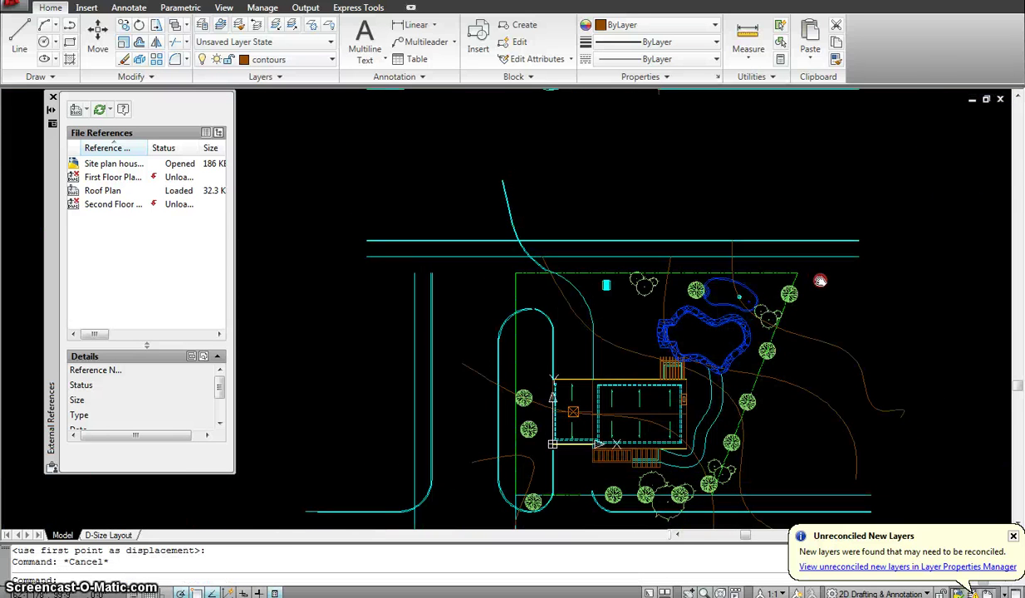
scroll(798, 243, down, 2)
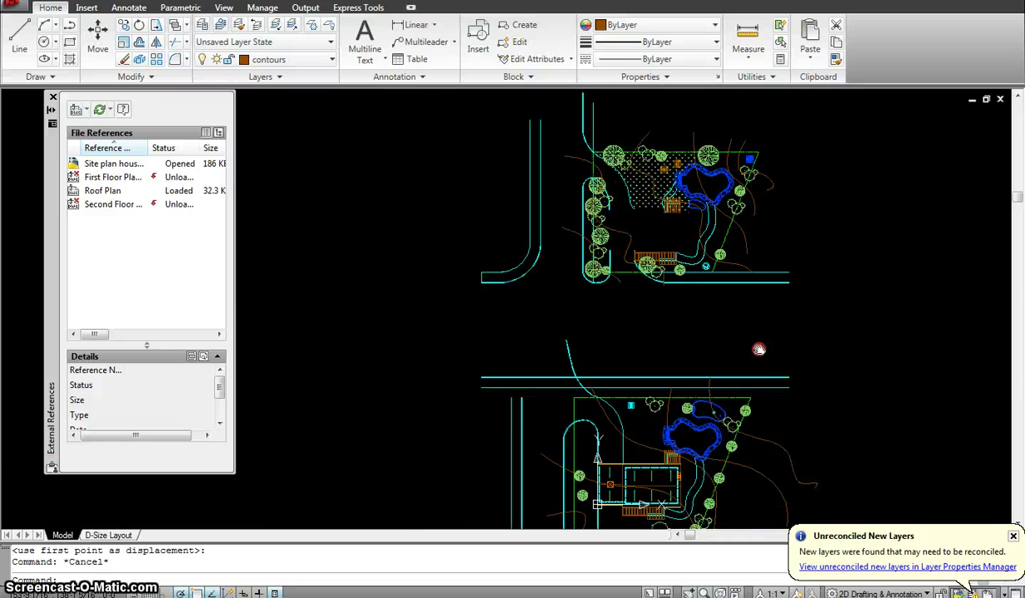
scroll(736, 183, up, 5)
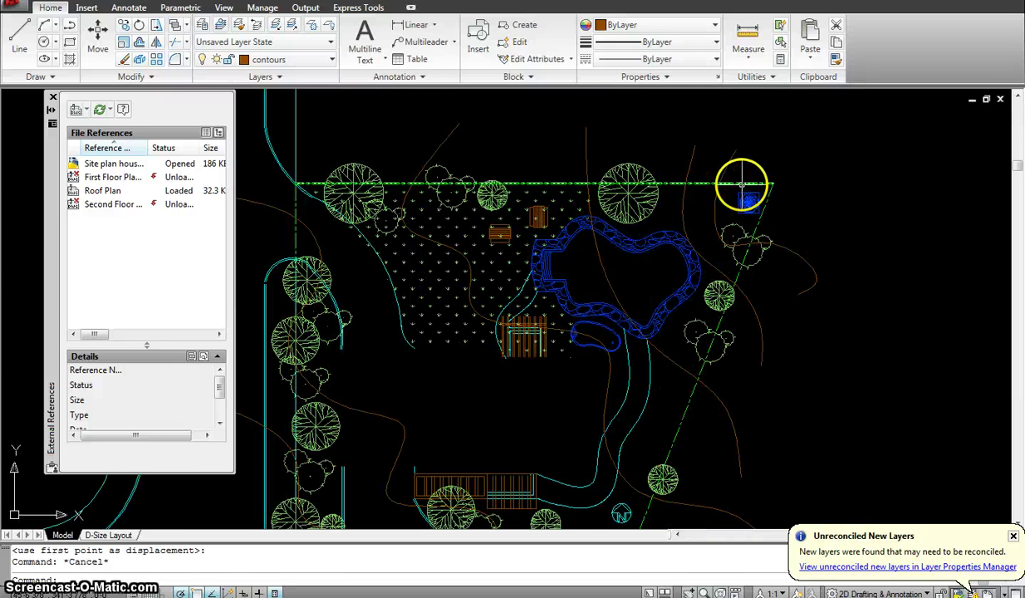
scroll(743, 182, up, 3)
text(co)
key(Return)
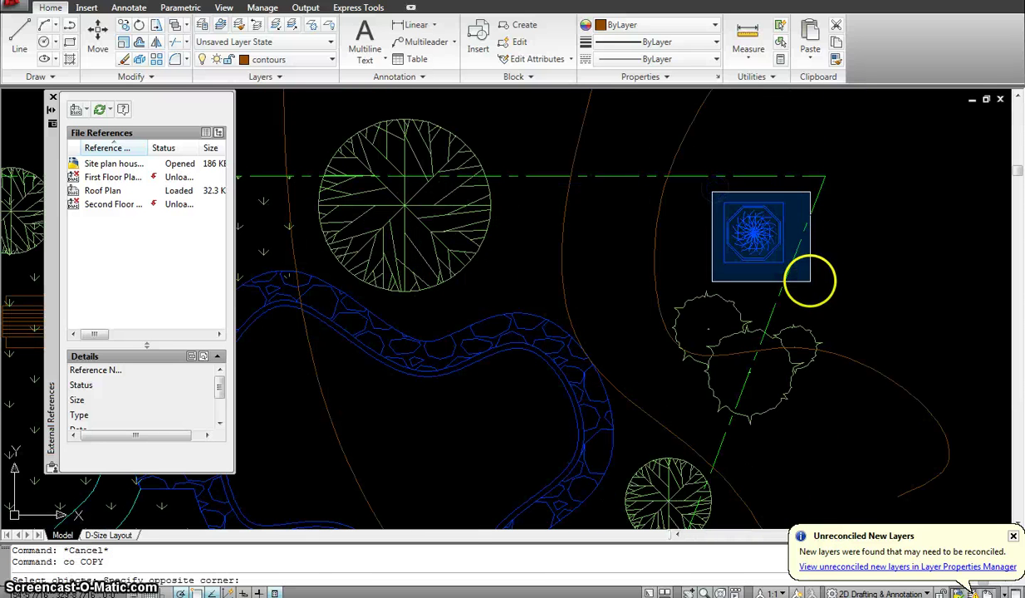
click(810, 282)
key(Return)
click(755, 233)
scroll(754, 241, down, 5)
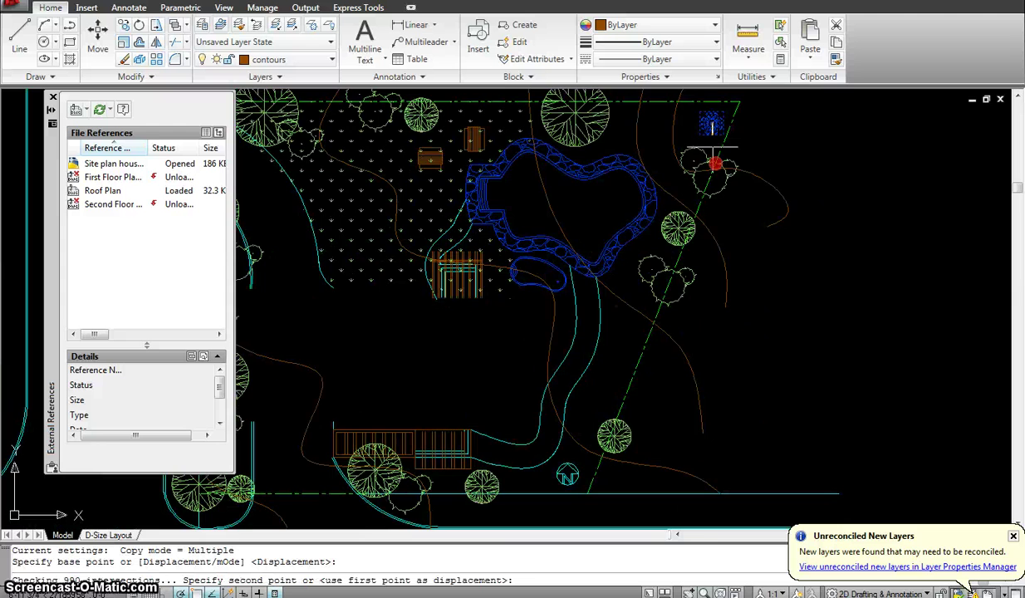
scroll(714, 315, up, 2)
scroll(691, 357, up, 4)
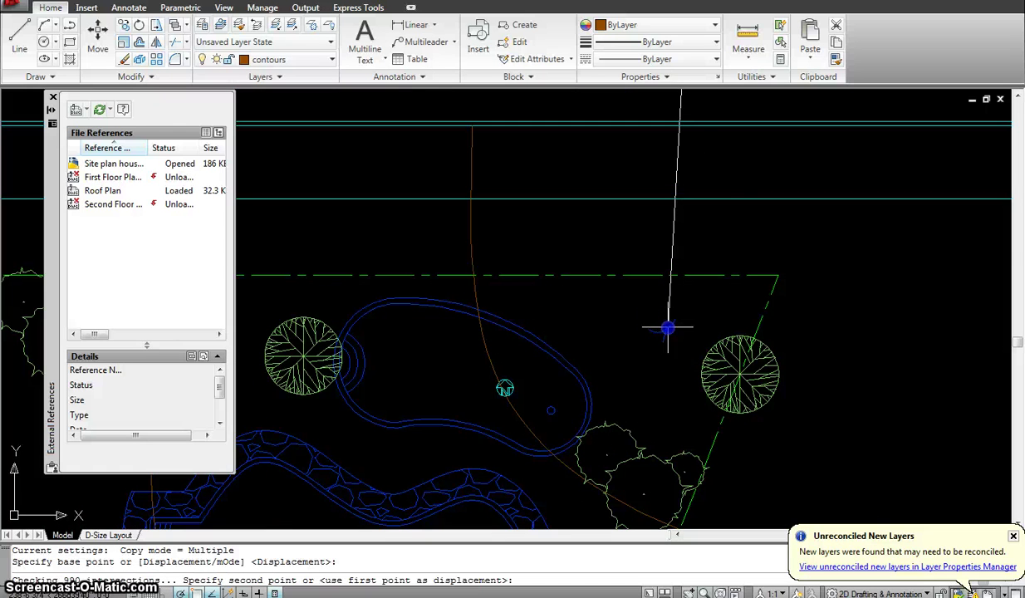
click(668, 326)
key(Escape)
- Compare the landscape features around the house on the lower lot with those on the upper site plan
scroll(750, 269, down, 5)
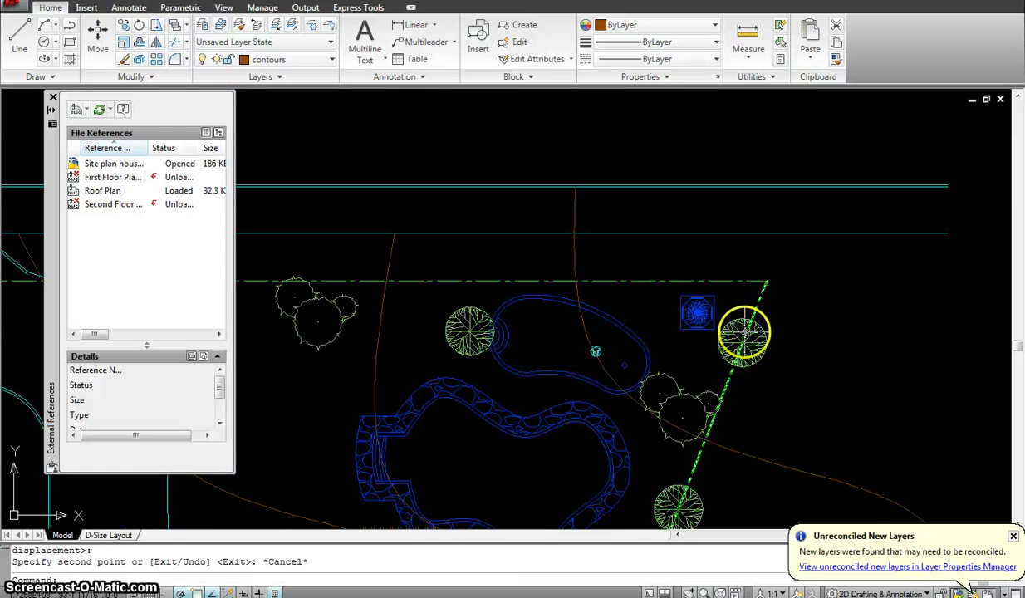
middle_drag(710, 336, 728, 247)
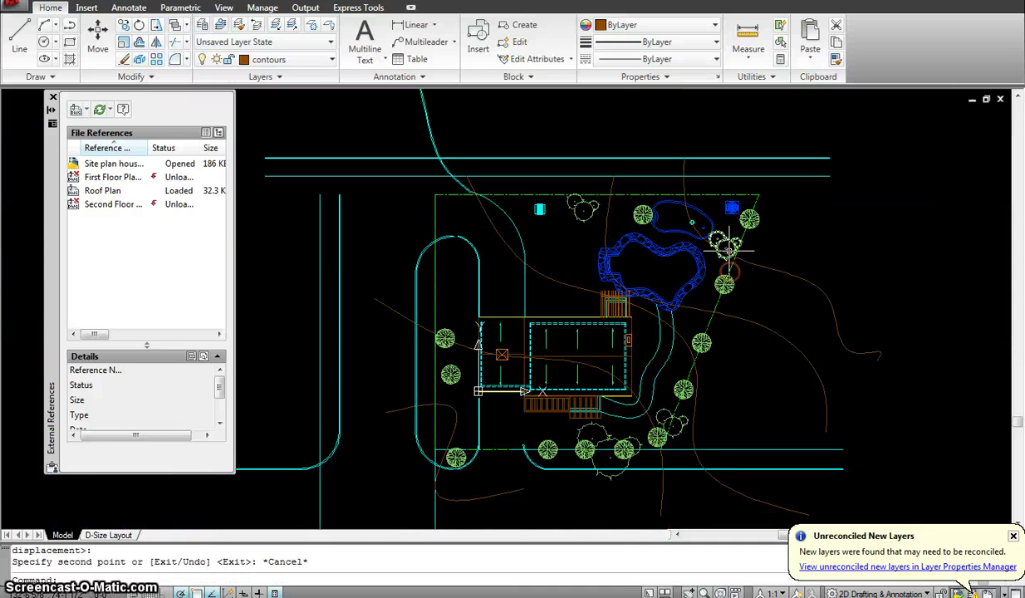
scroll(676, 218, down, 2)
middle_drag(675, 218, 715, 347)
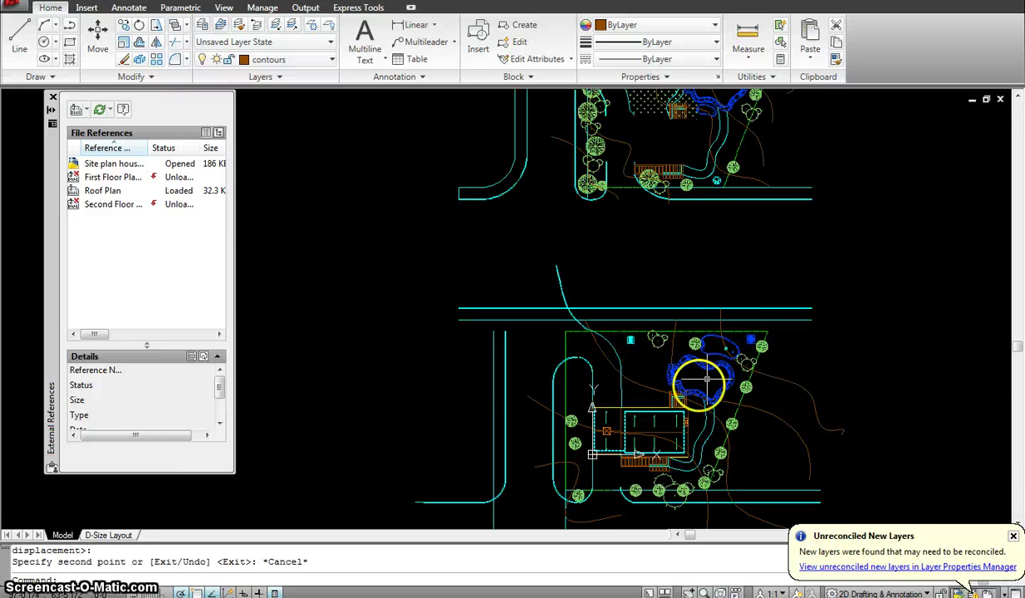
middle_drag(690, 196, 678, 333)
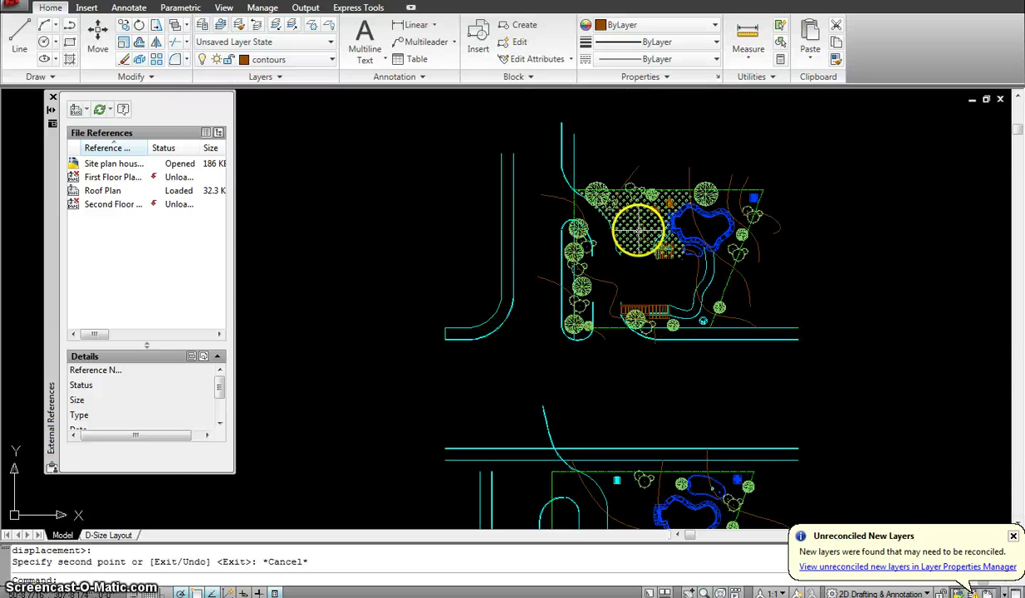
middle_drag(642, 379, 632, 187)
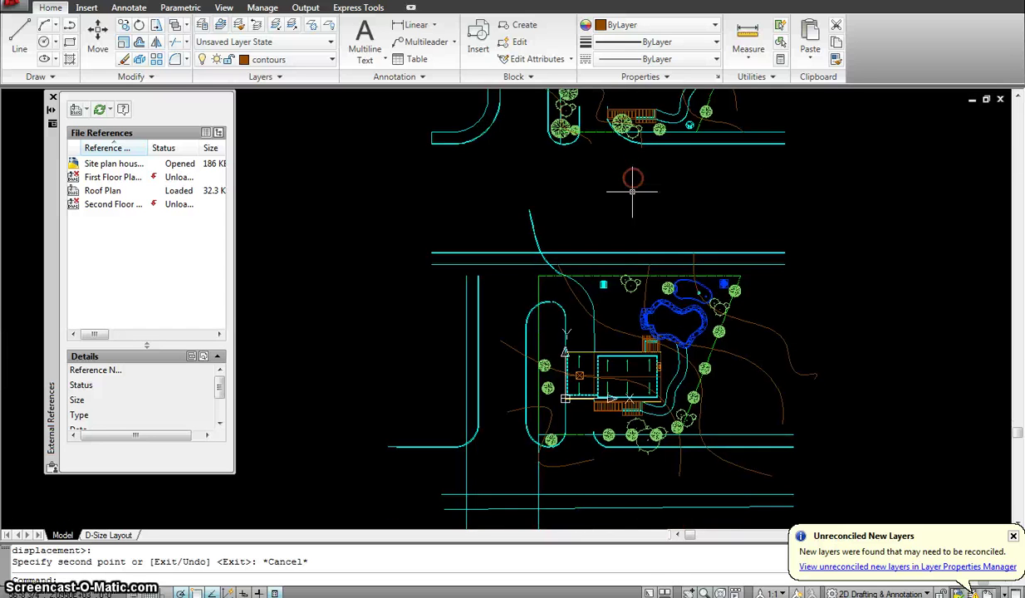
middle_drag(631, 361, 604, 293)
middle_drag(606, 237, 558, 279)
scroll(567, 283, up, 2)
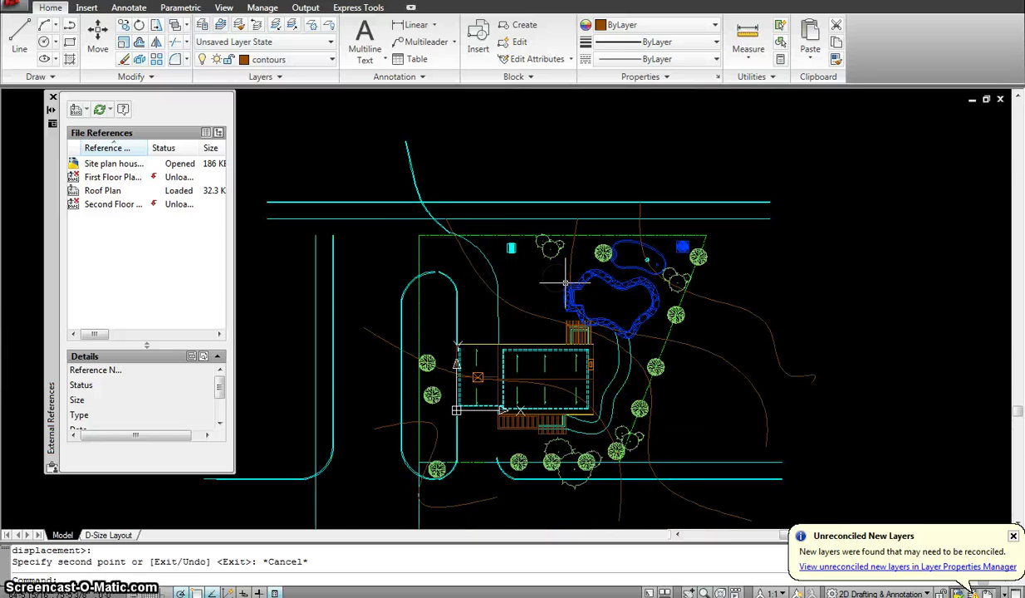
click(543, 245)
key(Escape)
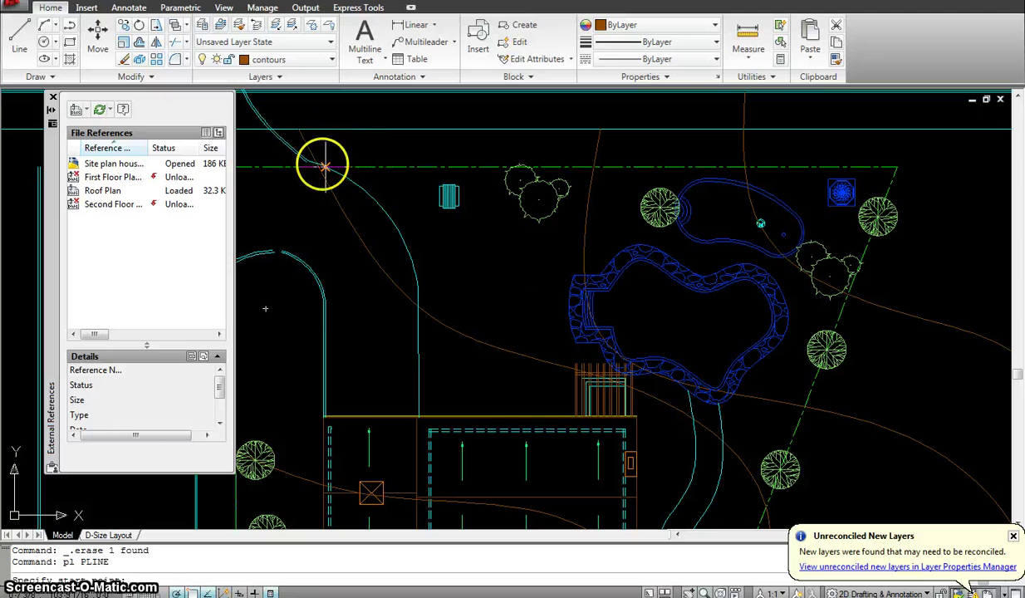
- Draw a polyline from the driveway edge's intersection with the upper property line, following that edge down to the roof's upper edge
click(316, 161)
click(391, 216)
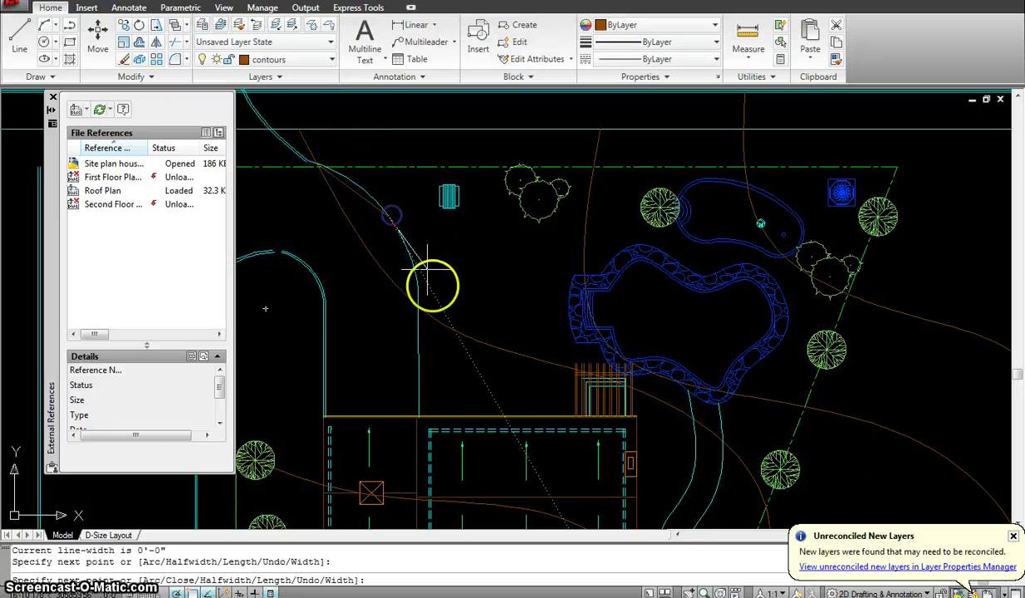
click(418, 322)
click(417, 417)
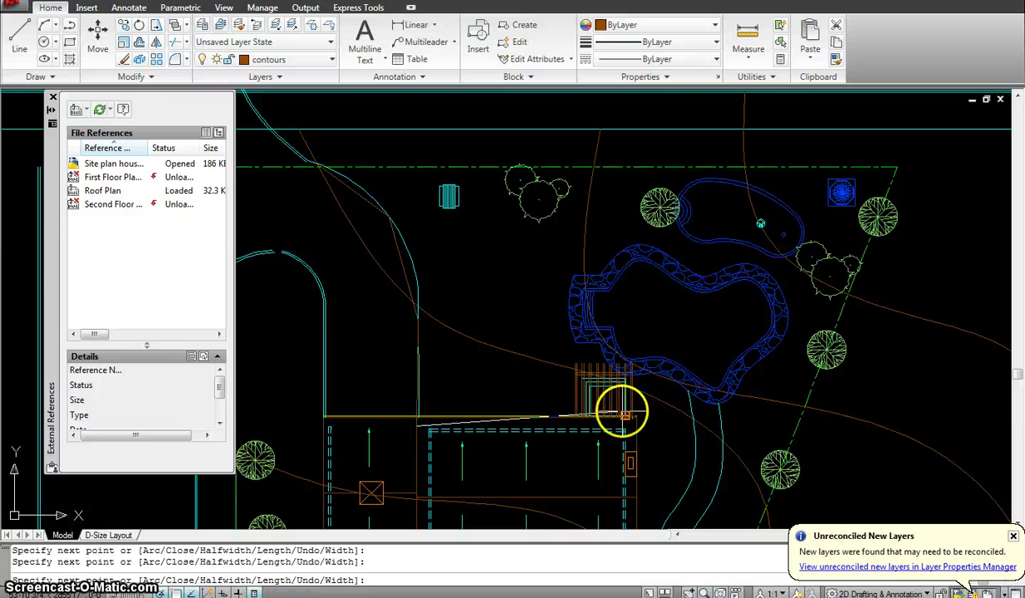
key(ctrl+z)
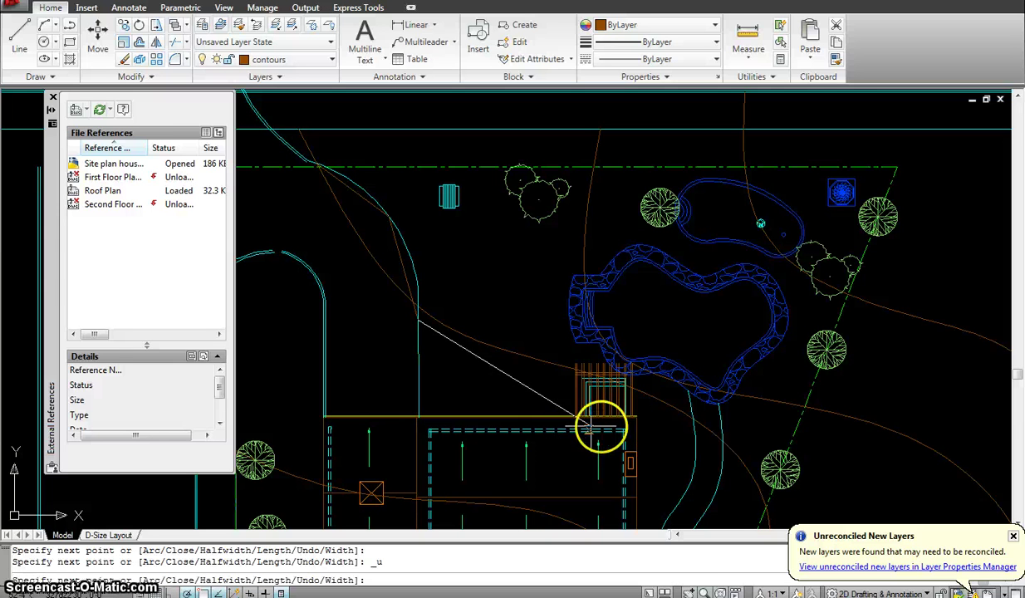
click(417, 415)
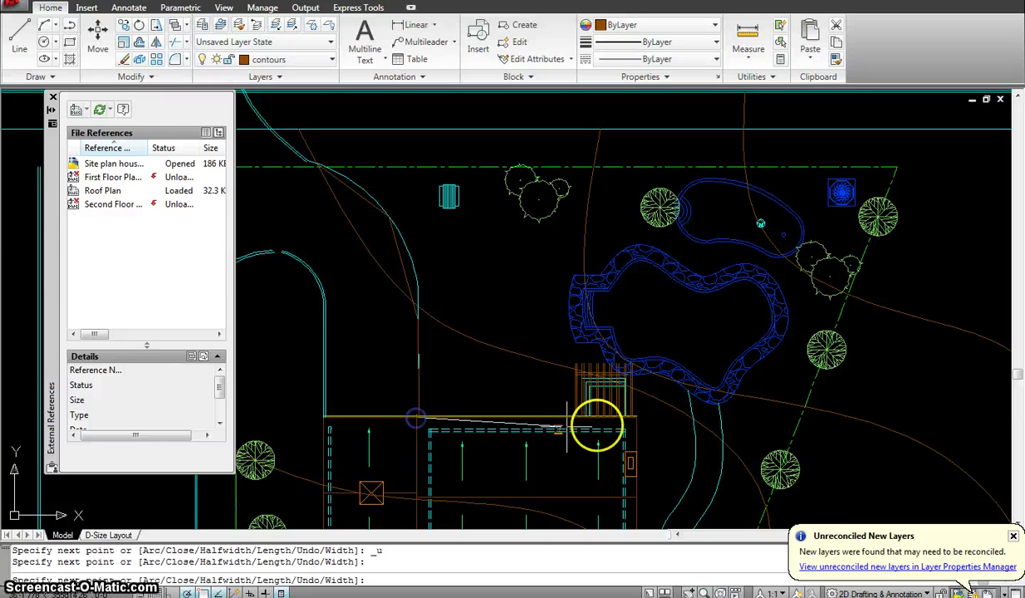
- Continue the polyline around the roof's two right-hand corners, along the walkway's inner edge and onto the pool's stone border
middle_drag(634, 415, 590, 231)
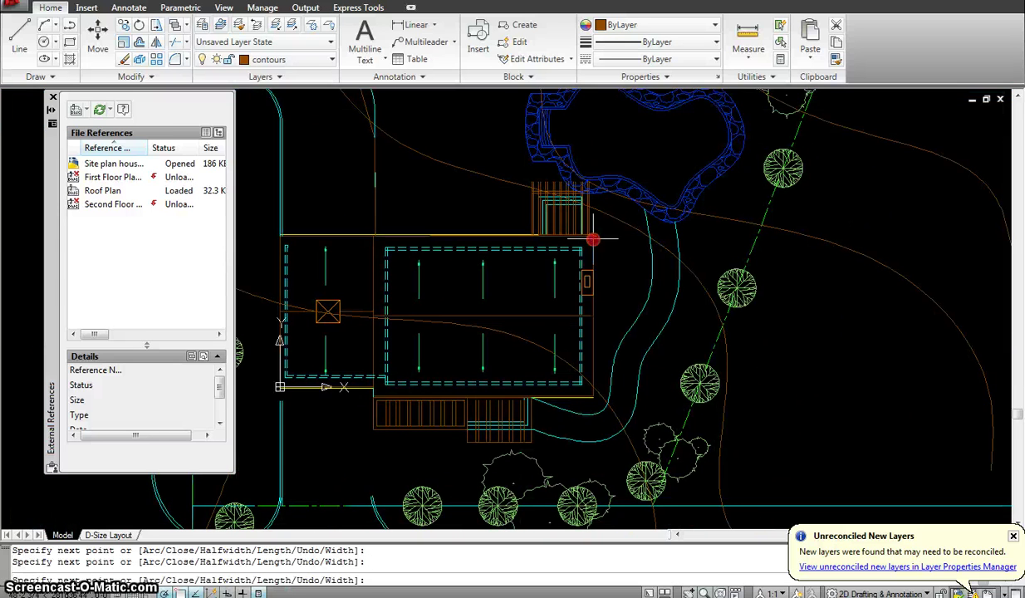
click(591, 232)
click(591, 398)
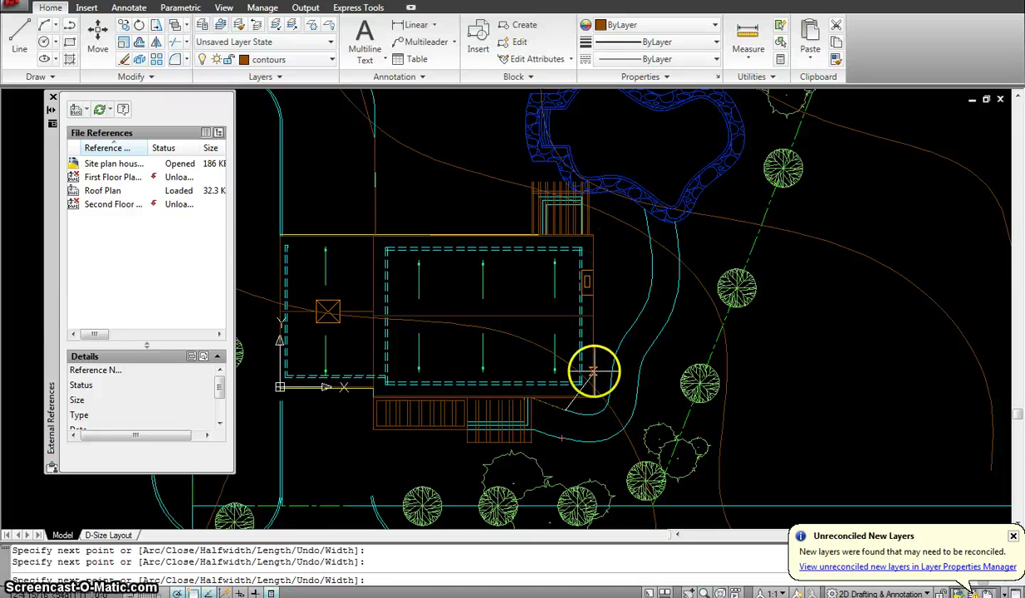
click(595, 418)
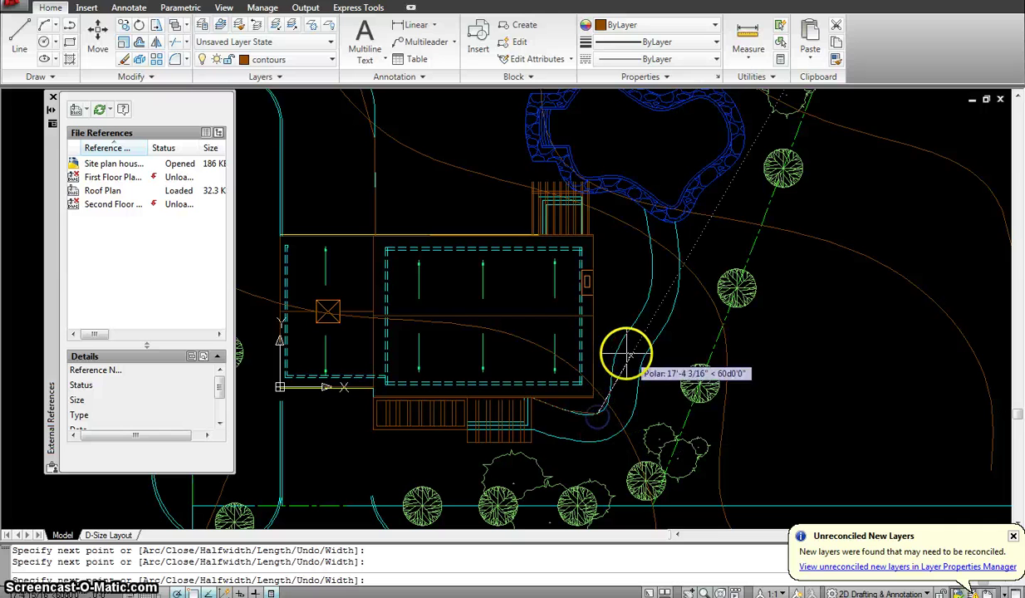
click(611, 392)
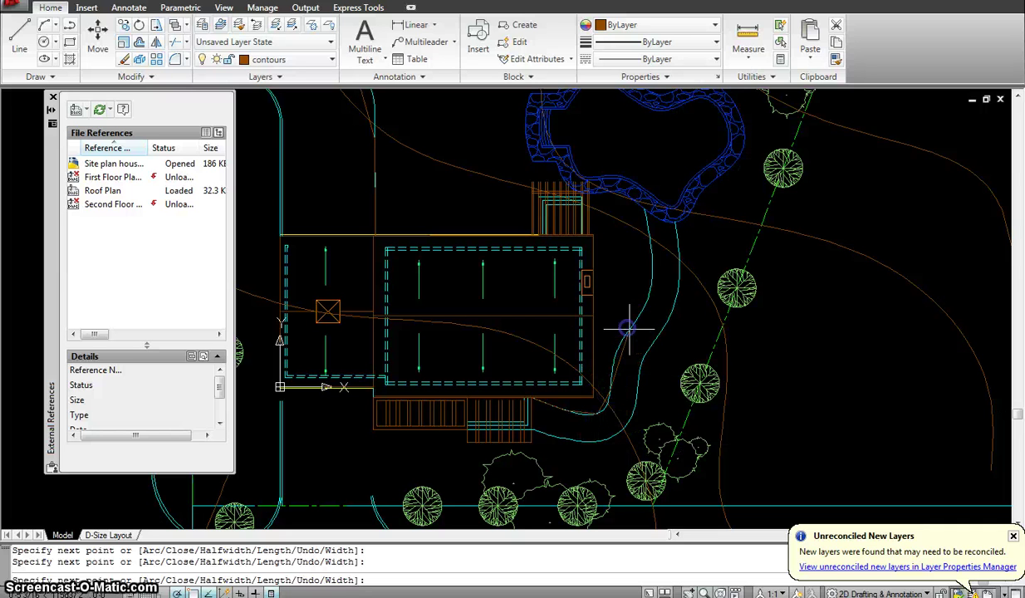
click(654, 274)
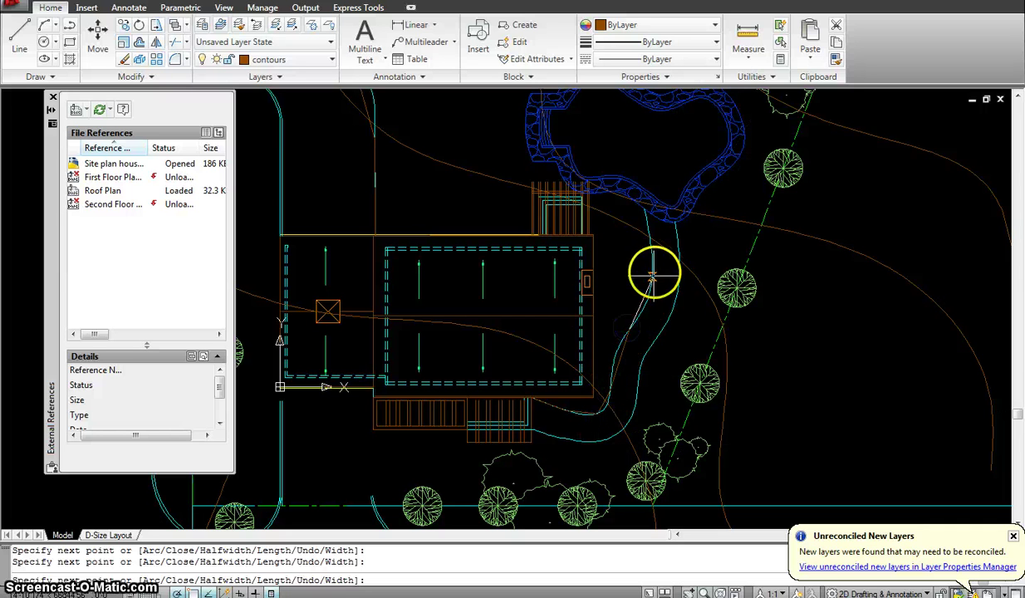
click(629, 194)
click(565, 167)
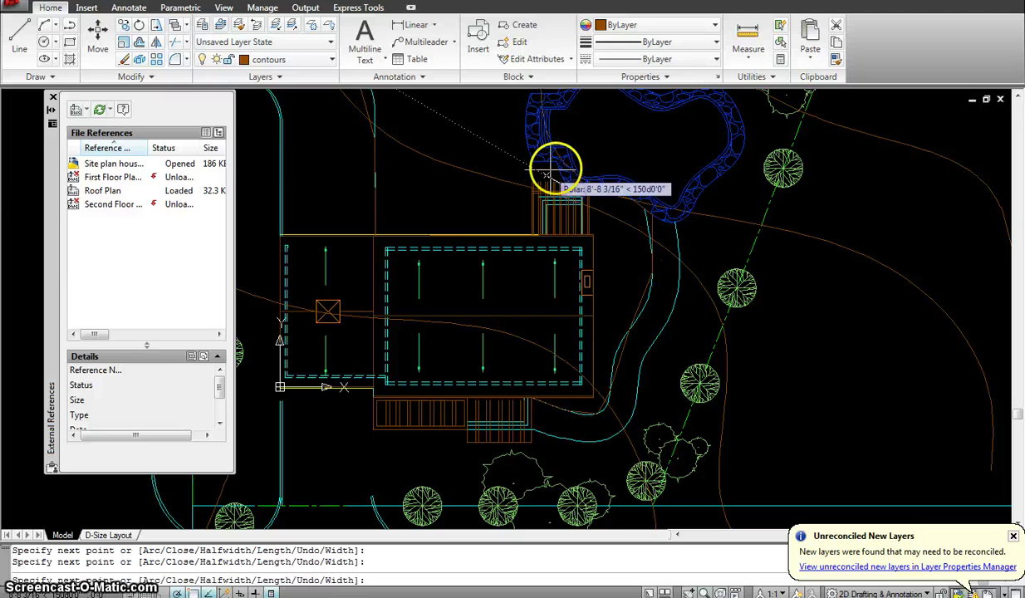
click(543, 159)
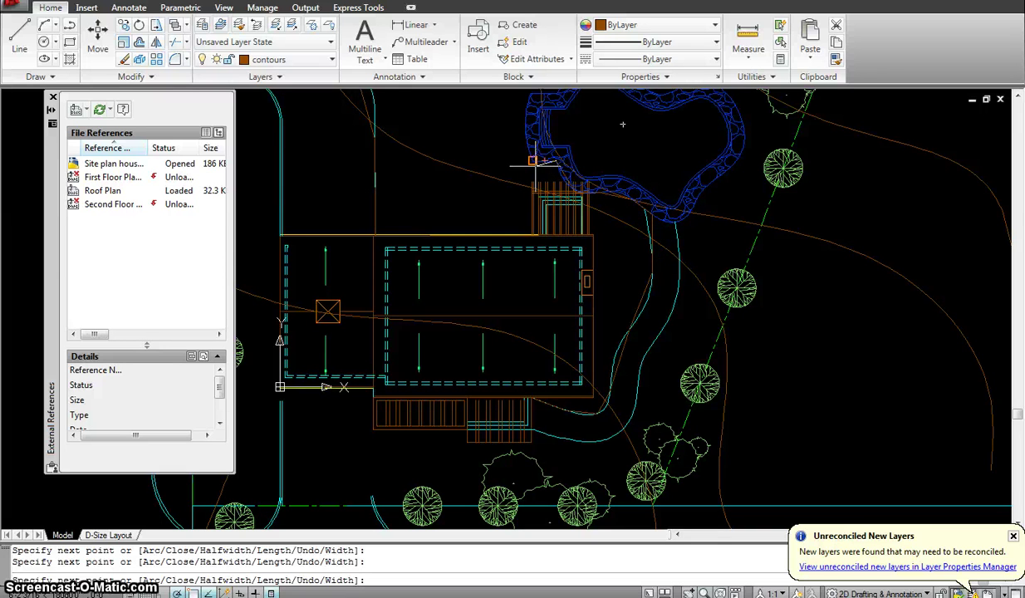
- Finish the yard outline around the pool's upper-left border, up to the upper property line and back to its driveway starting point
scroll(530, 154, down, 2)
middle_drag(530, 155, 613, 392)
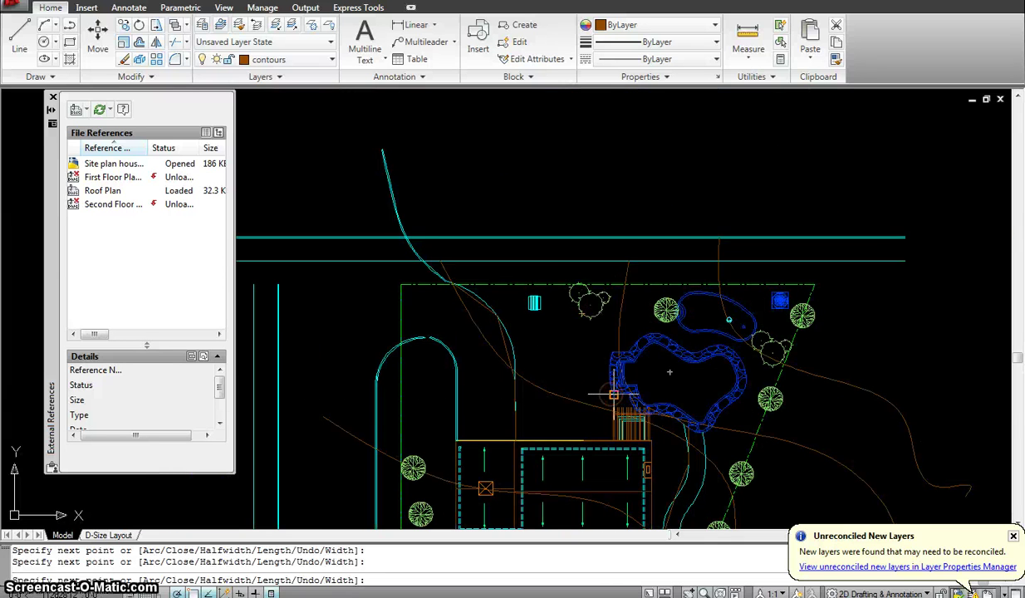
click(592, 331)
click(627, 351)
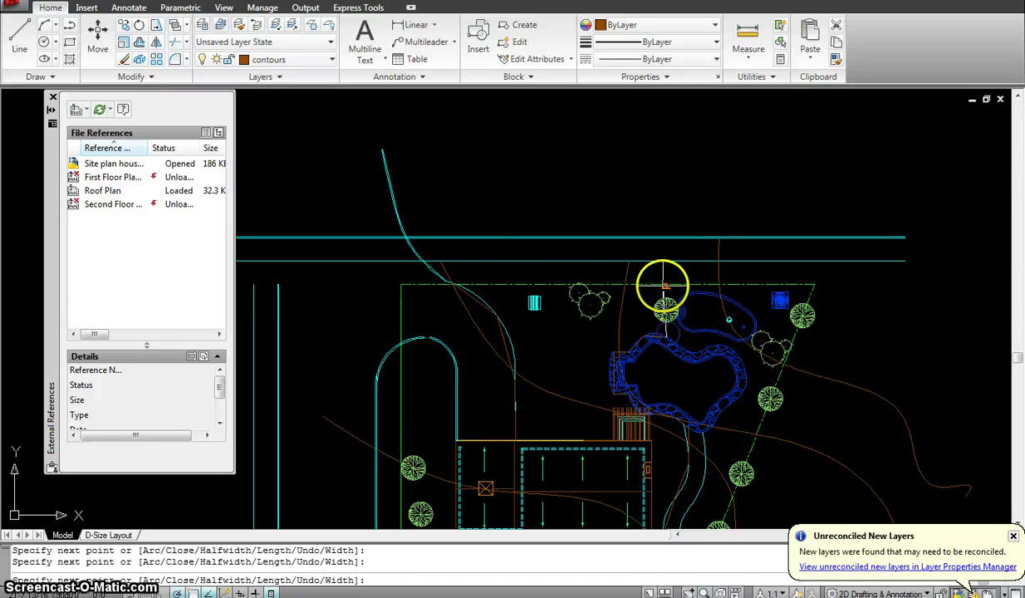
click(501, 265)
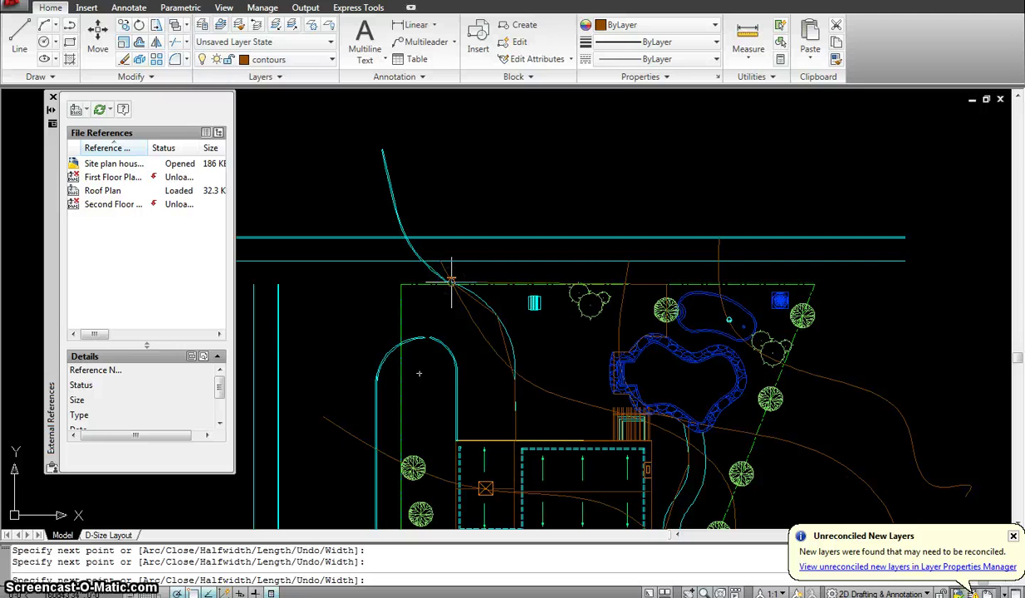
key(Return)
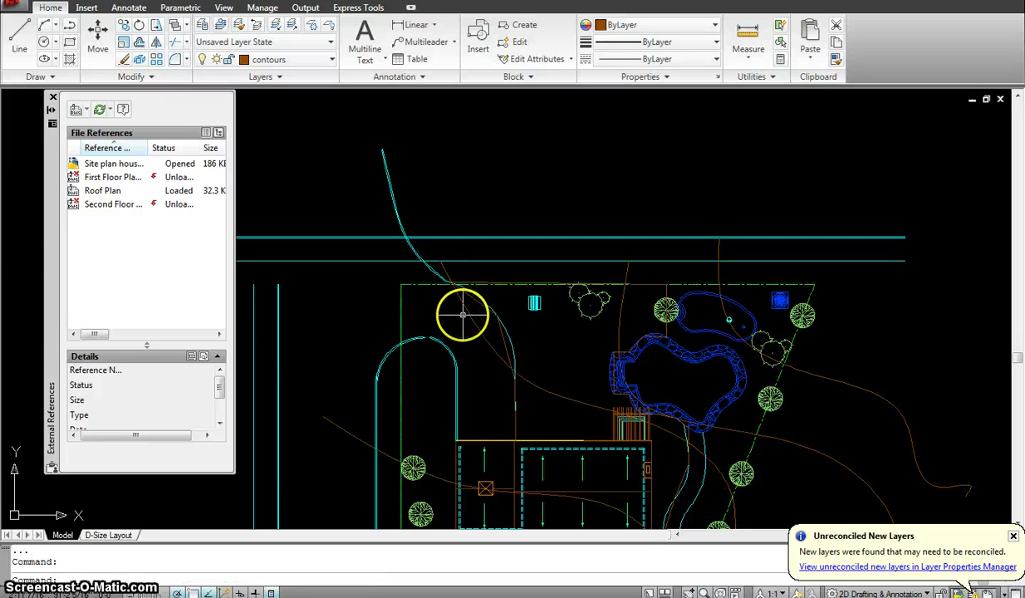
click(479, 283)
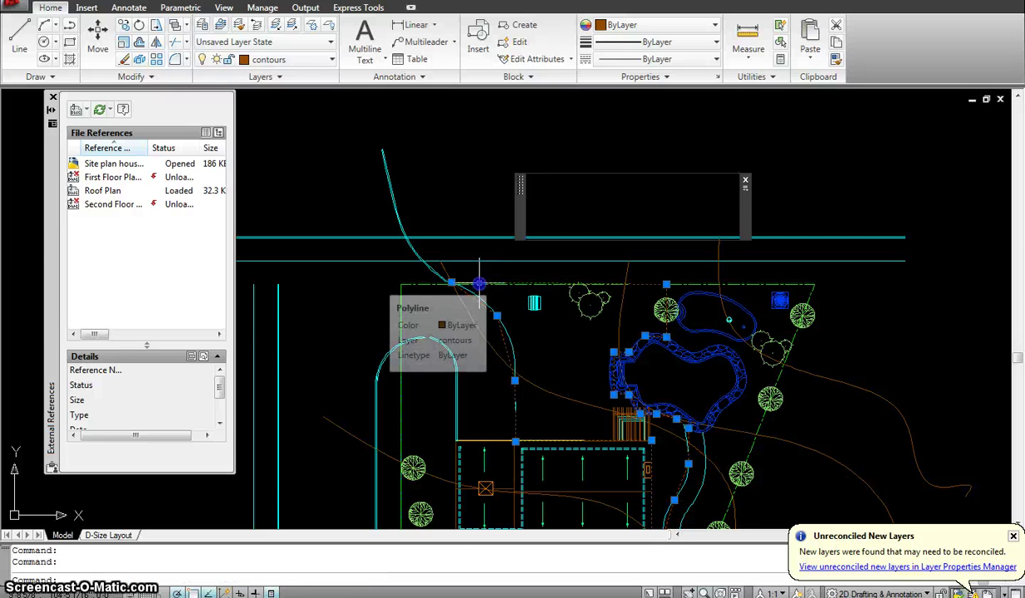
middle_drag(699, 387, 616, 270)
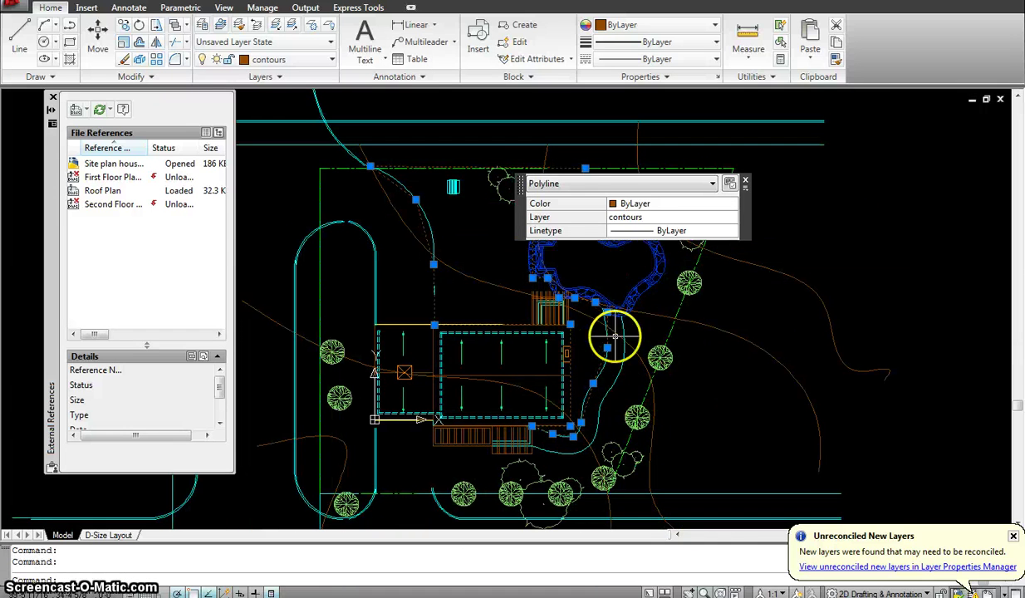
middle_drag(606, 332, 569, 390)
key(Escape)
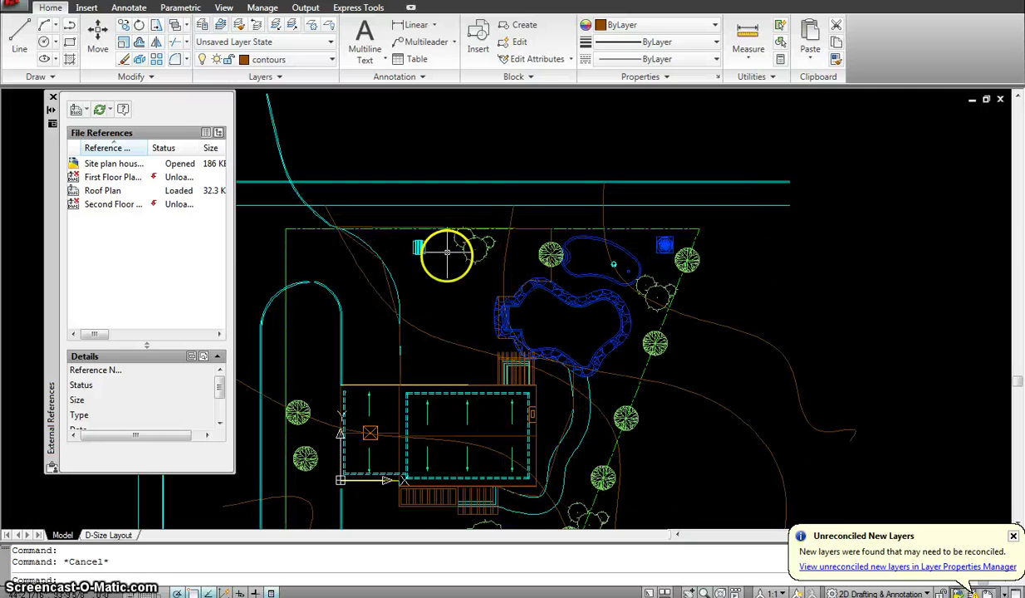
- Draw a polyline around the planting strip enclosed by the left property line and the looped driveway beside the house
middle_drag(448, 258, 566, 172)
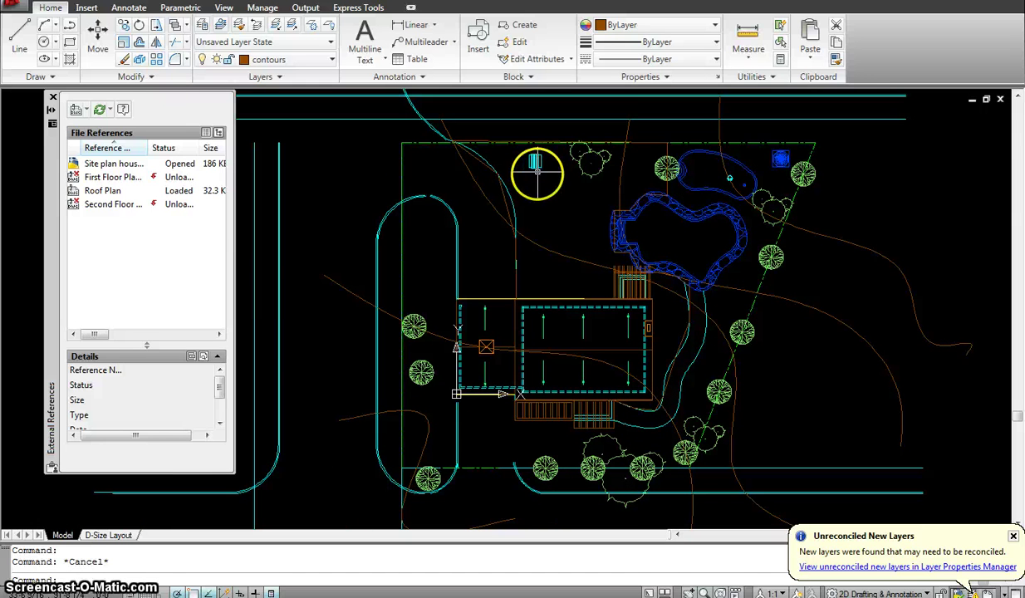
text(pl)
key(Return)
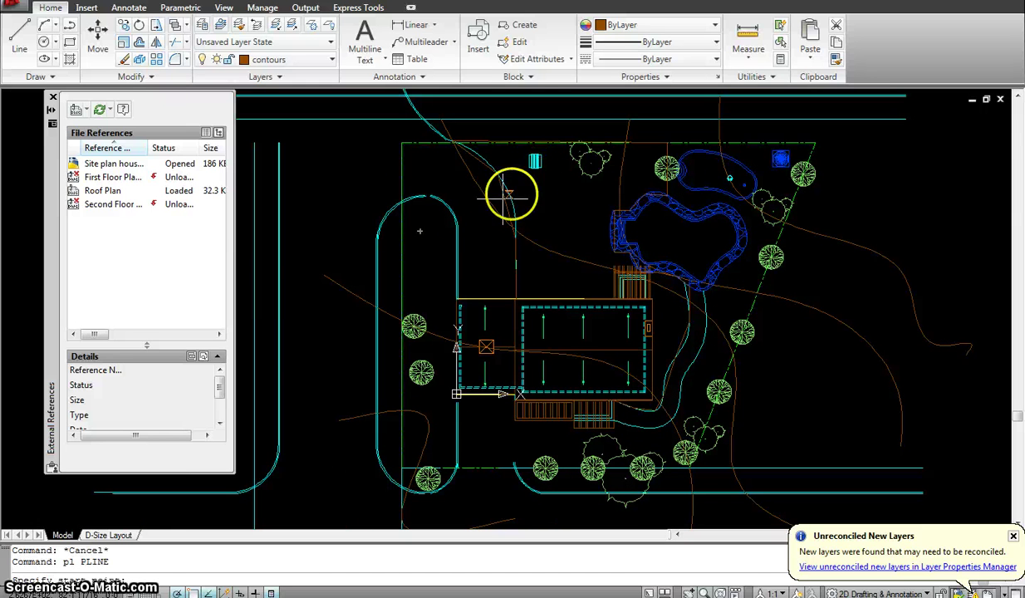
click(402, 212)
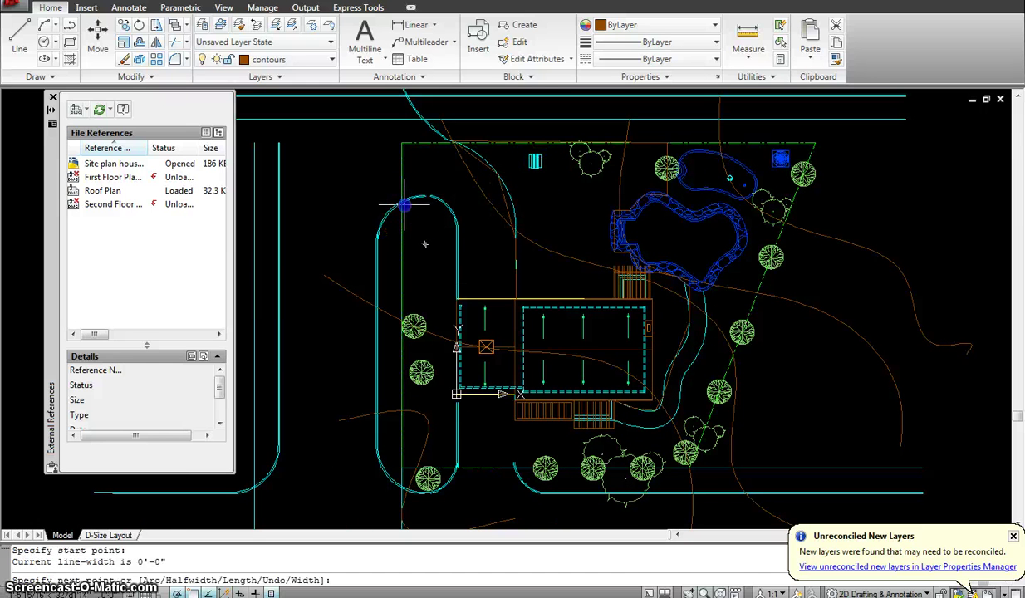
click(400, 484)
click(420, 494)
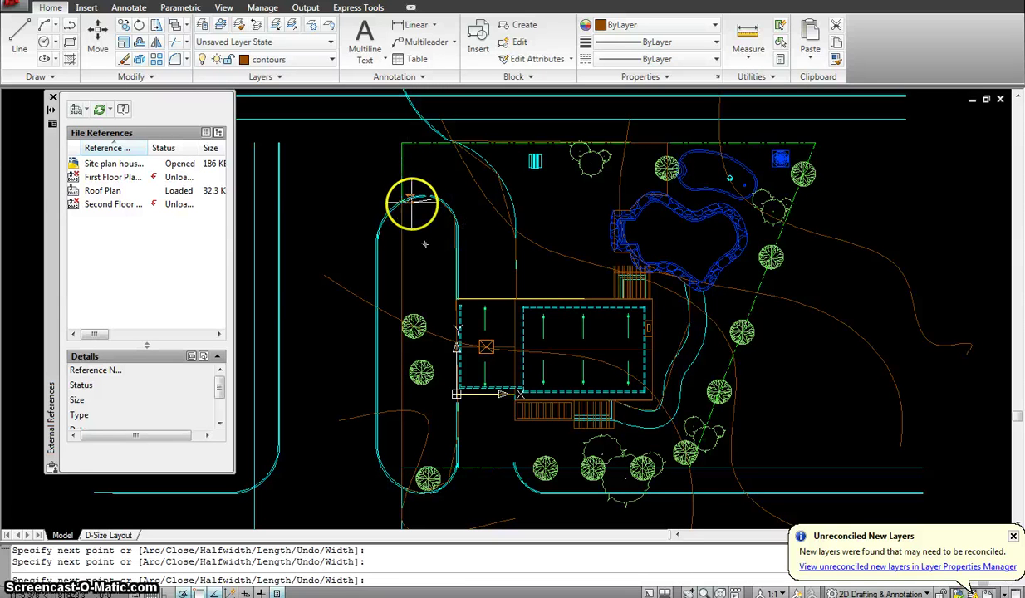
key(Escape)
key(Escape)
key(Escape)
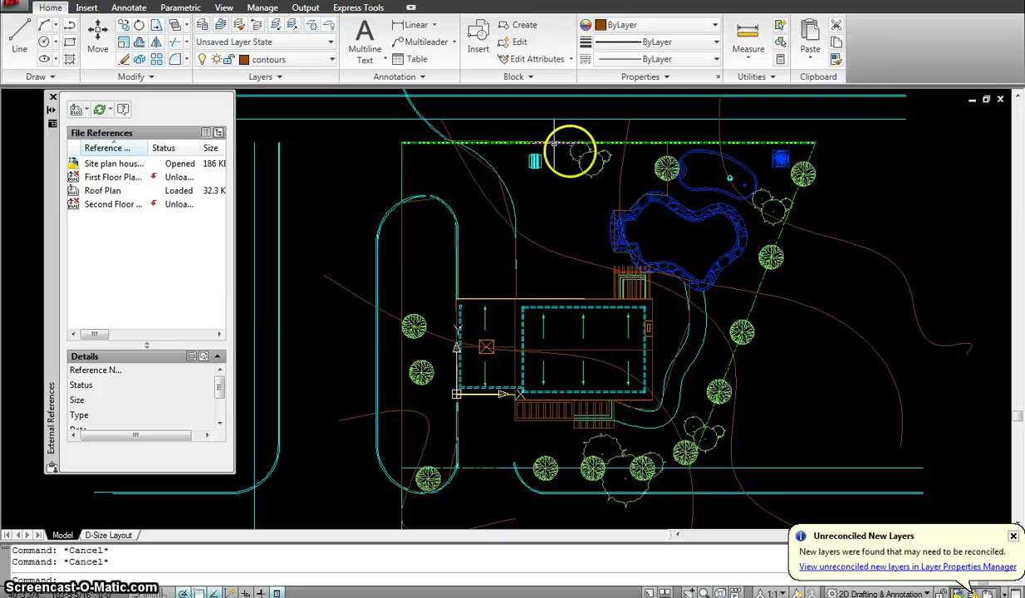
- Make the bush clump's tree layer current and choose the CROSS pattern for a new hatch
click(595, 175)
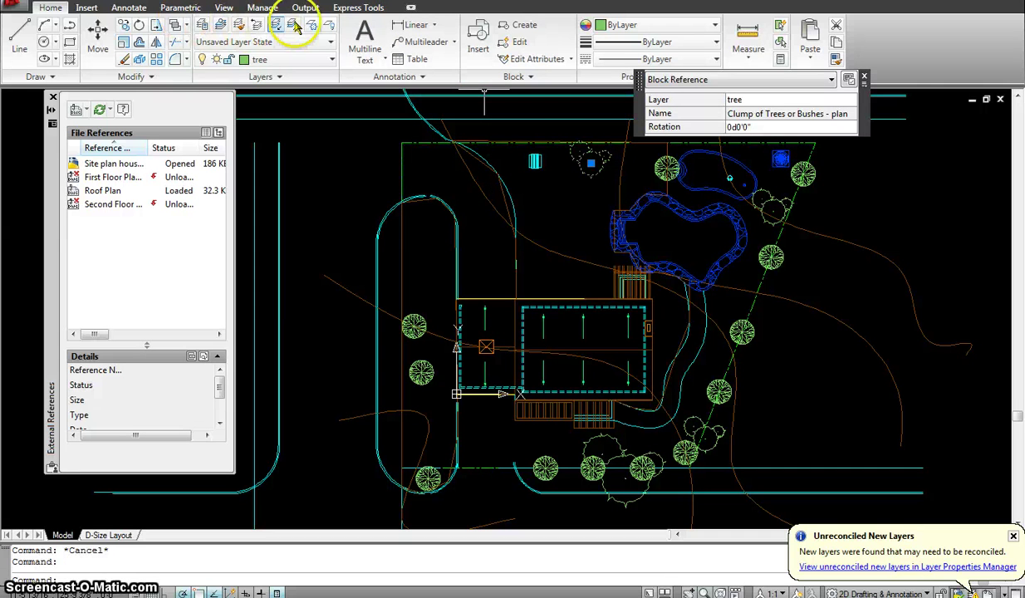
click(221, 25)
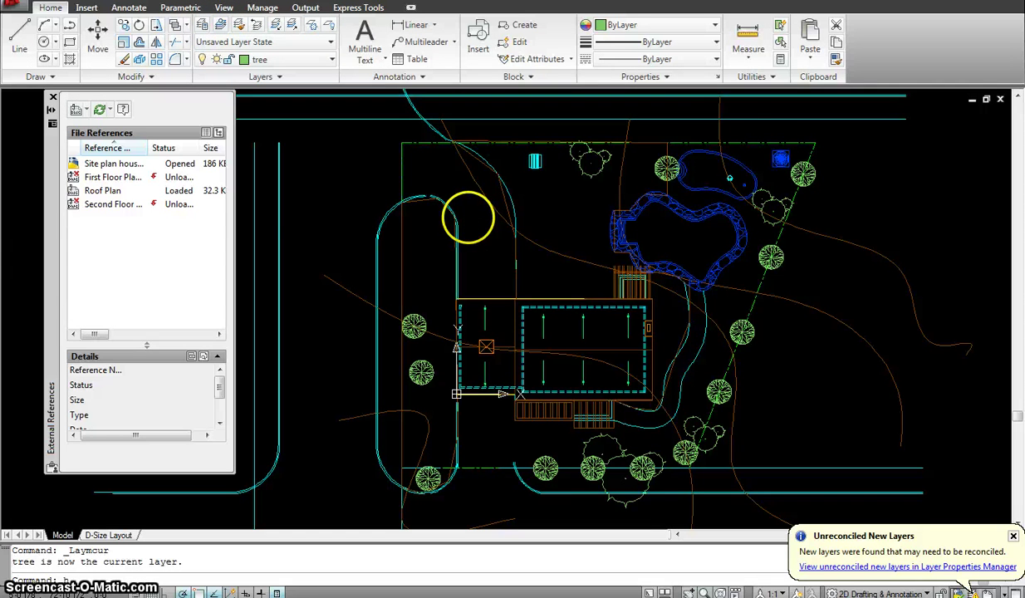
key(Return)
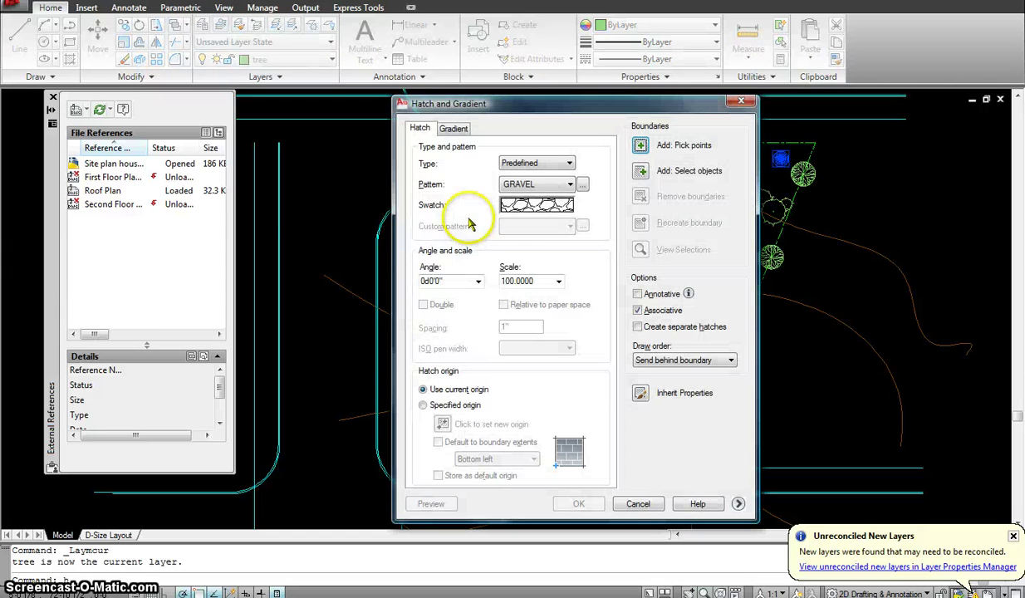
click(583, 185)
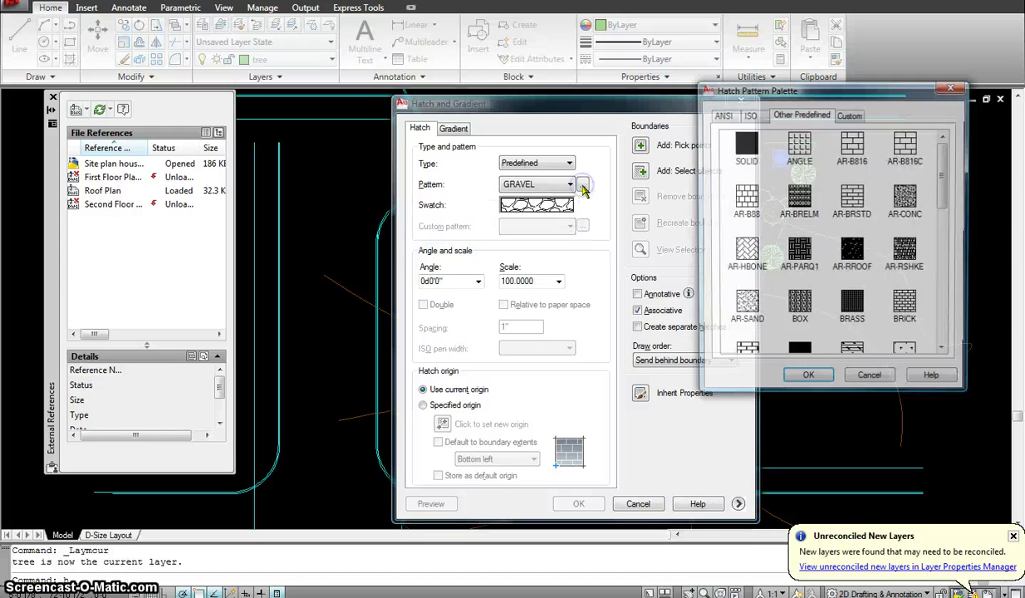
mouse_move(945, 180)
mouse_down()
mouse_move(952, 210)
mouse_move(939, 164)
mouse_move(946, 280)
mouse_move(945, 220)
mouse_up()
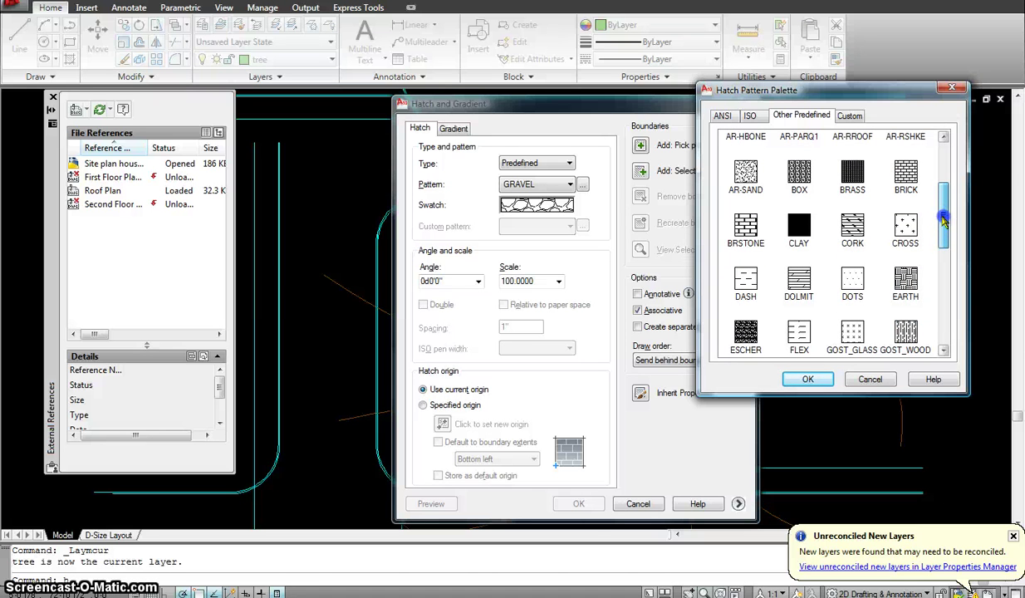
click(810, 381)
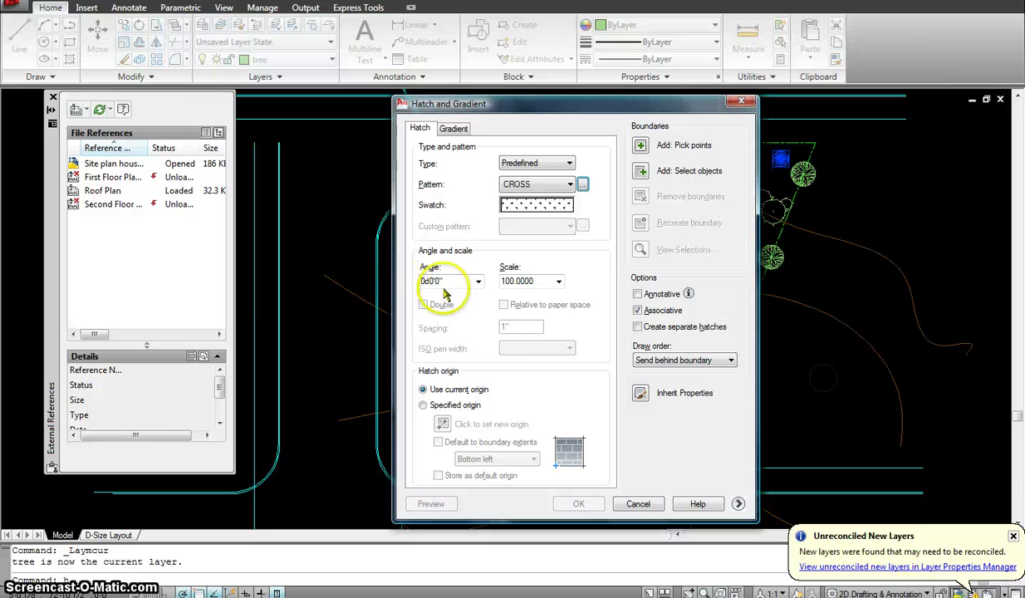
- Hatch the yard and planting-strip outlines with the CROSS pattern at scale 100, previewing it before accepting
click(643, 170)
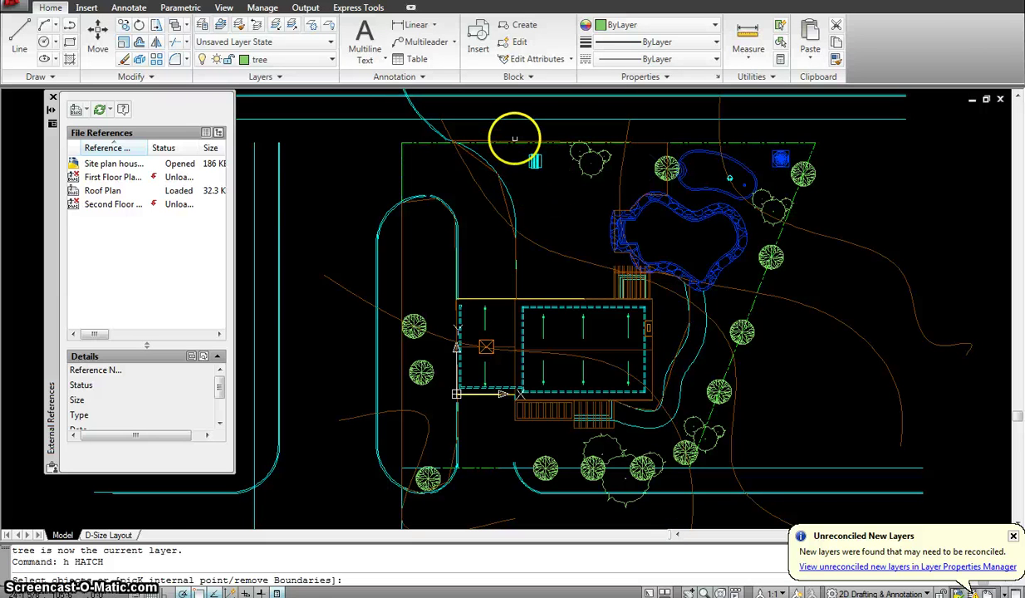
click(506, 137)
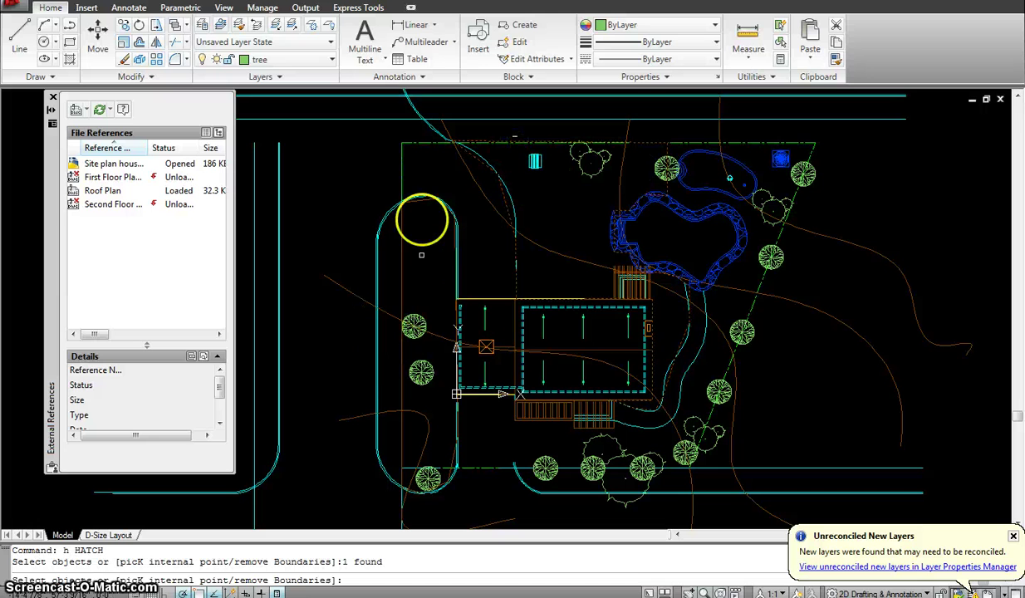
click(422, 201)
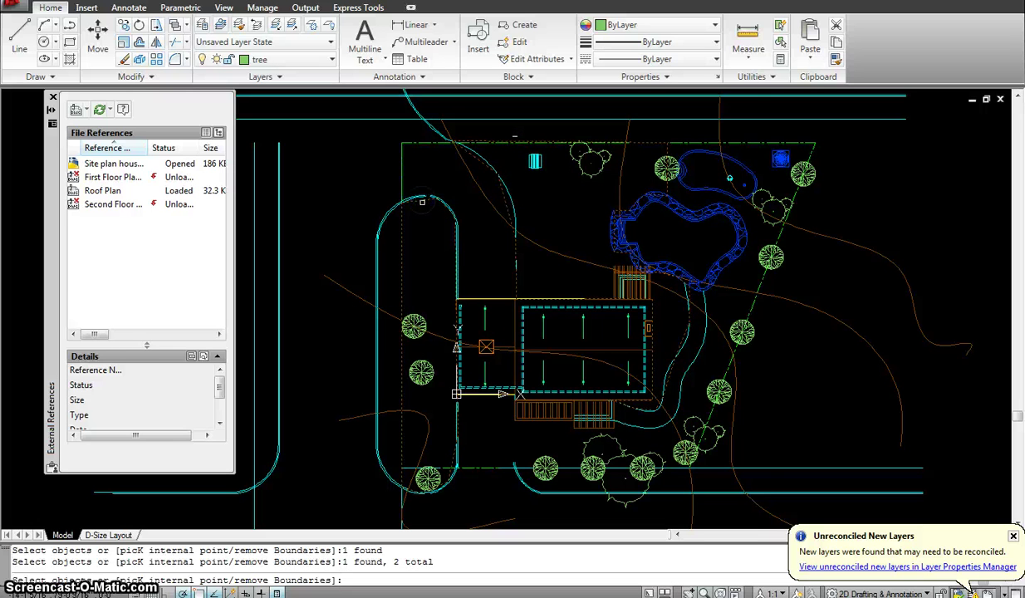
key(Return)
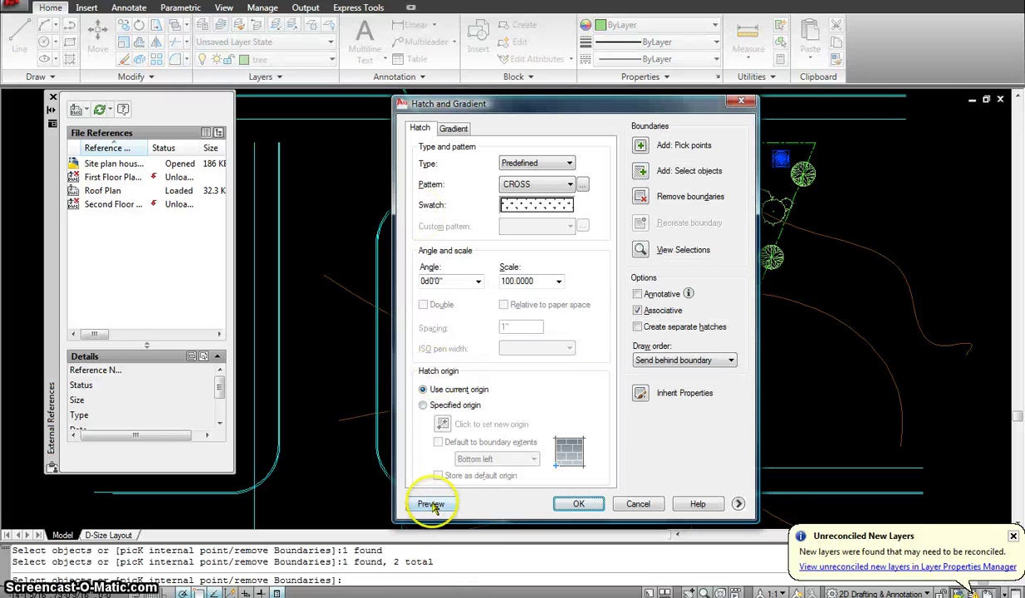
click(431, 504)
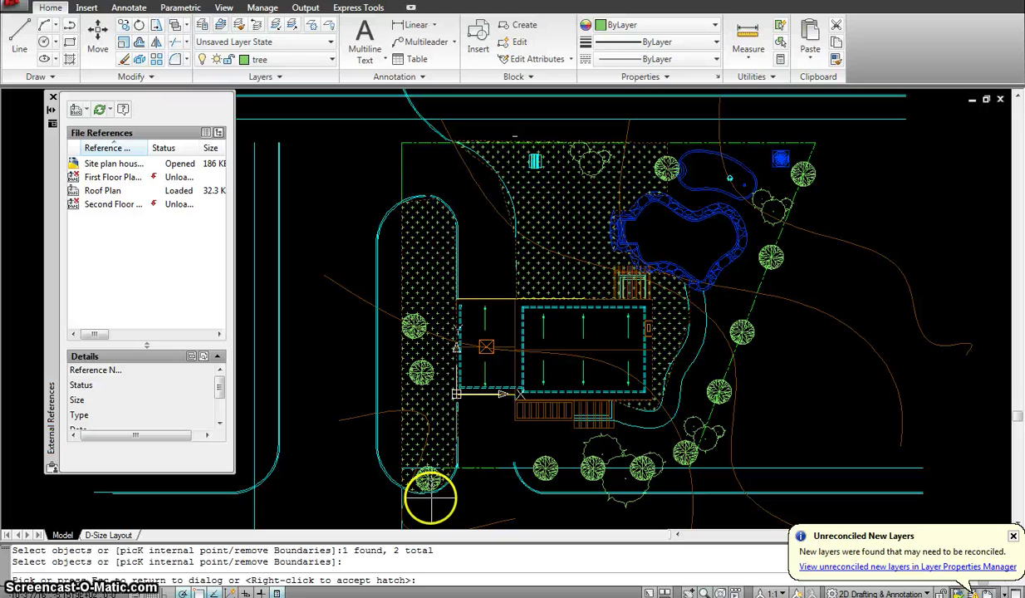
click(438, 483)
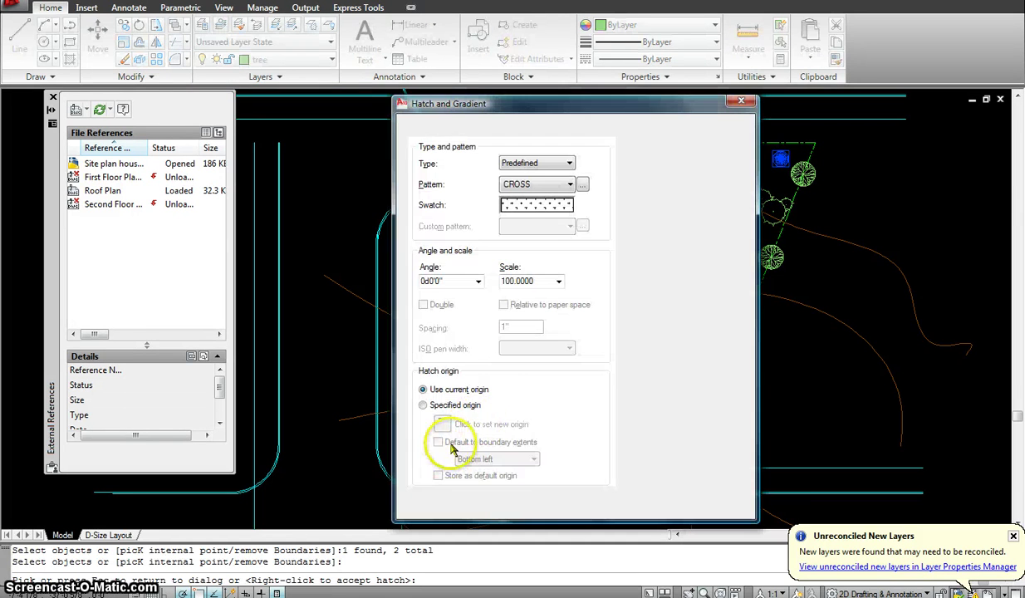
click(579, 501)
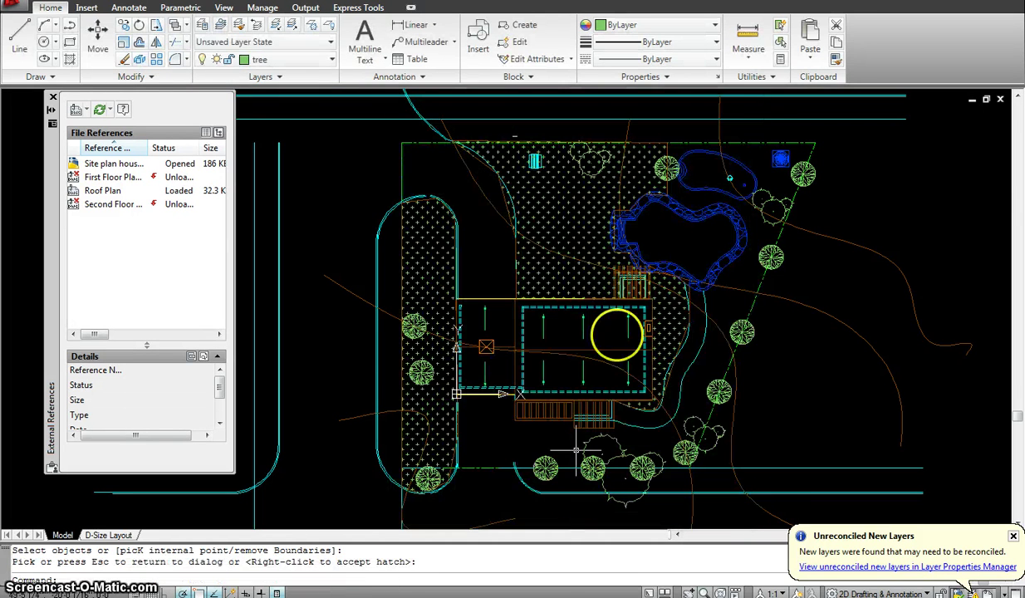
- Match the cyan bench in the hatched back yard to the properties of the brown wood deck behind the house
middle_drag(588, 234, 538, 231)
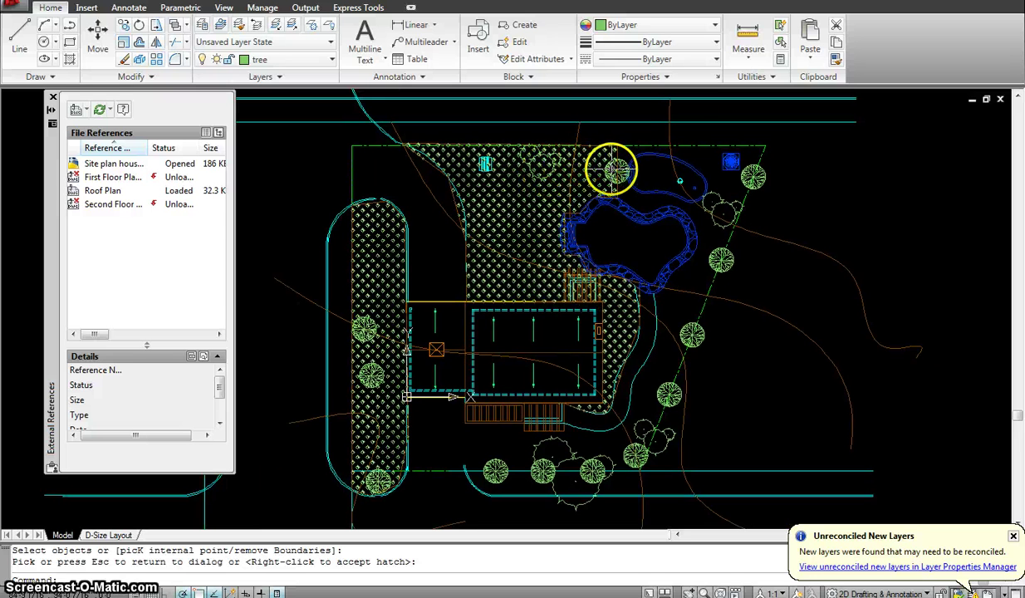
scroll(485, 163, up, 4)
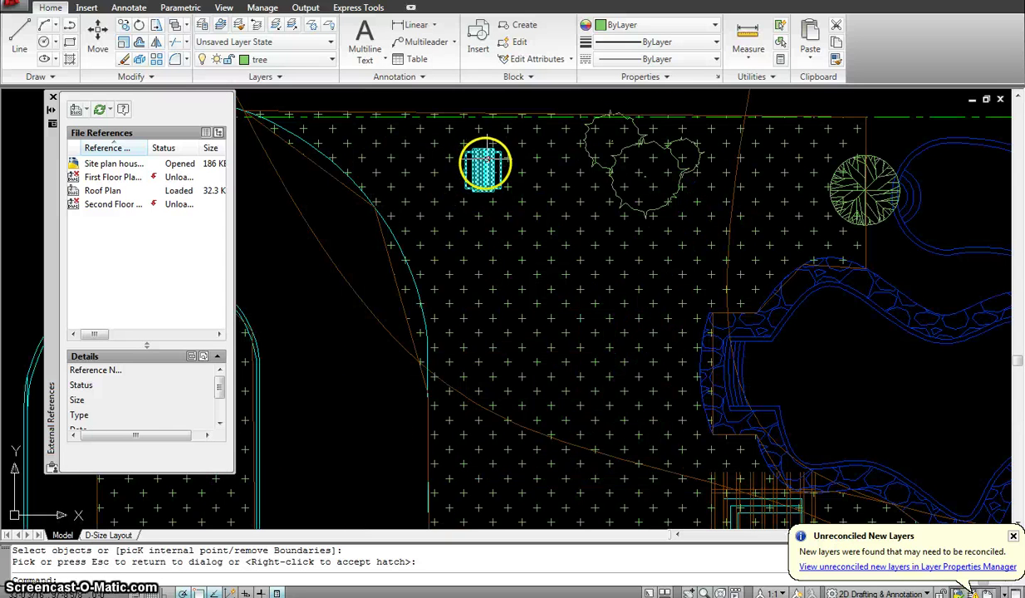
key(Return)
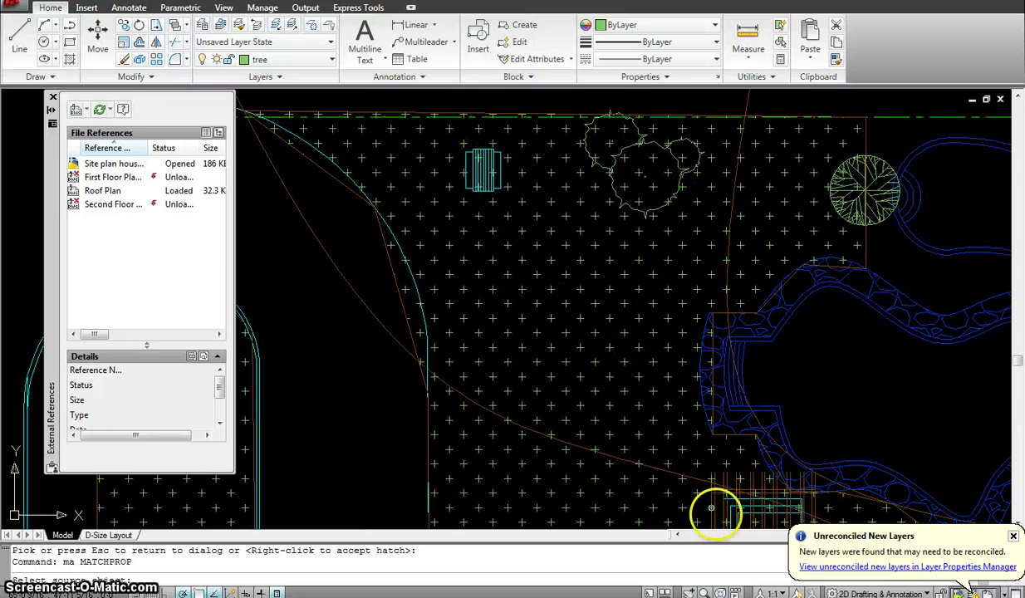
click(724, 508)
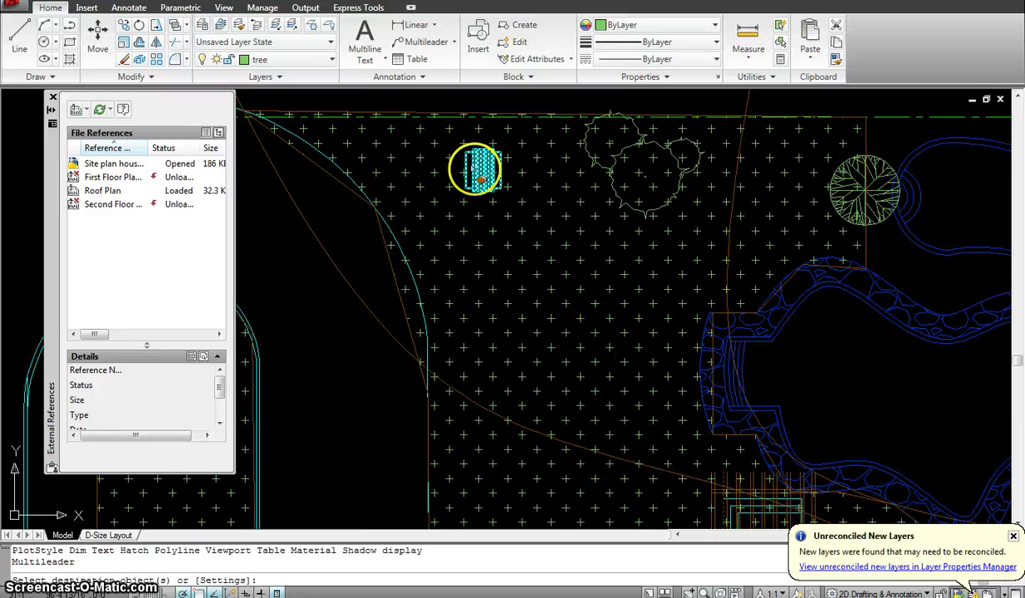
click(481, 170)
key(Escape)
- Copy the brown bench once, placing the duplicate down and to the right between the bush clump and the pool
scroll(522, 228, down, 3)
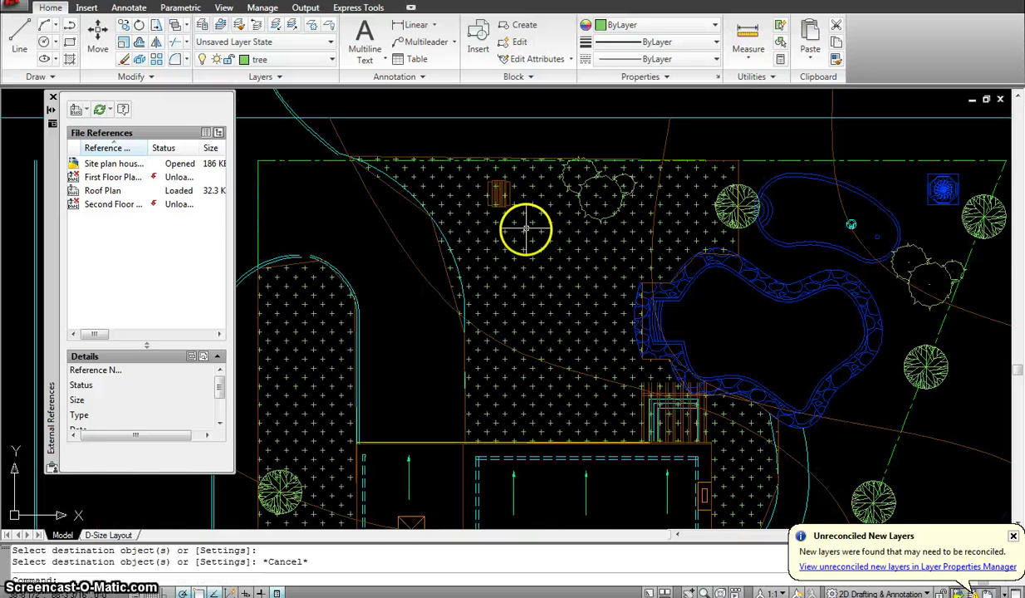
text(co)
key(Return)
click(498, 193)
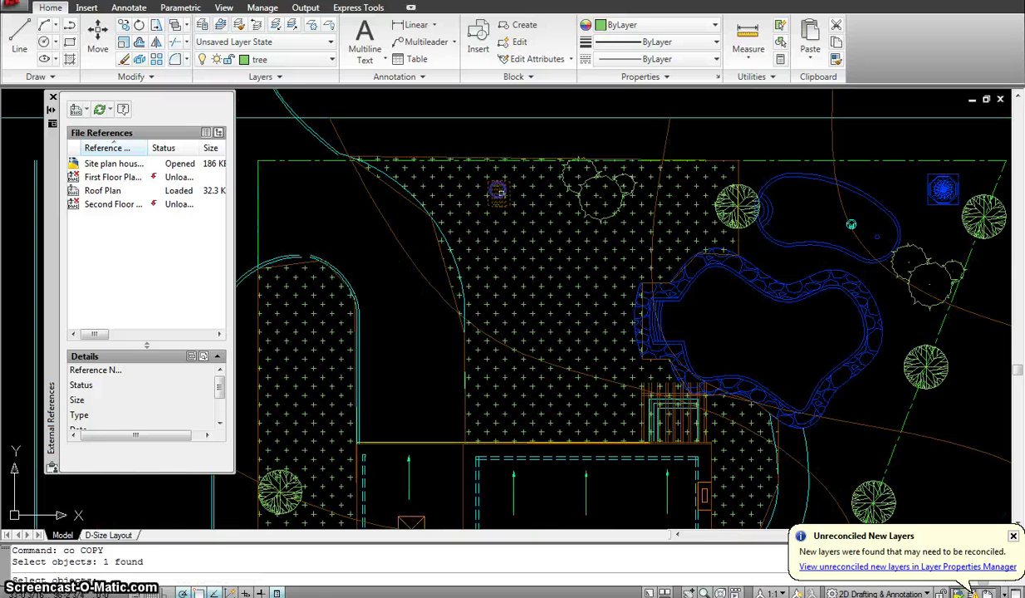
key(Return)
click(498, 193)
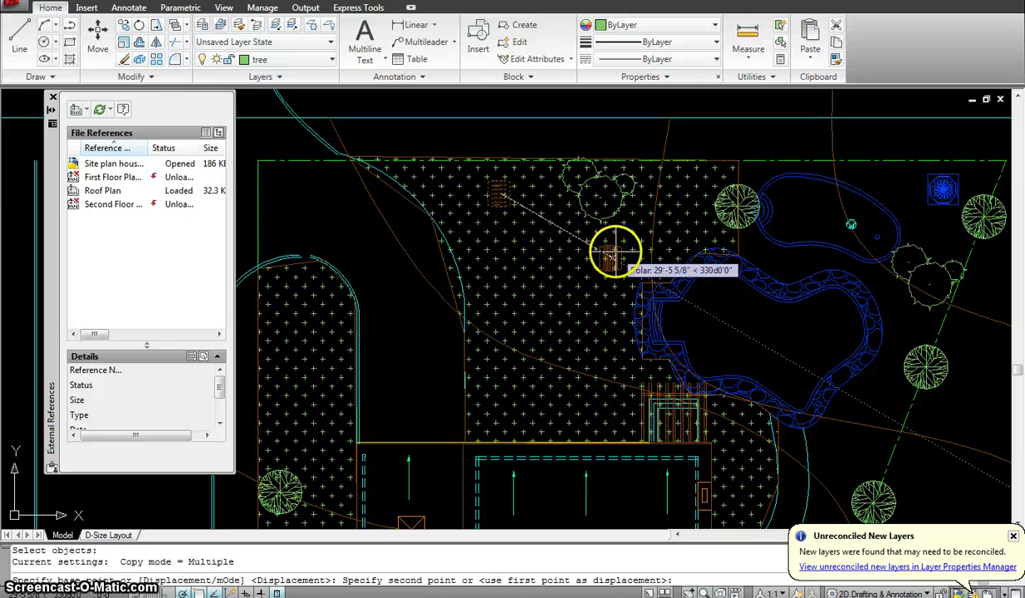
click(614, 252)
key(Escape)
- Examine the finished reference site plan, including its north arrow near the lower-right property corner, and compare it with the working plan
scroll(706, 290, down, 2)
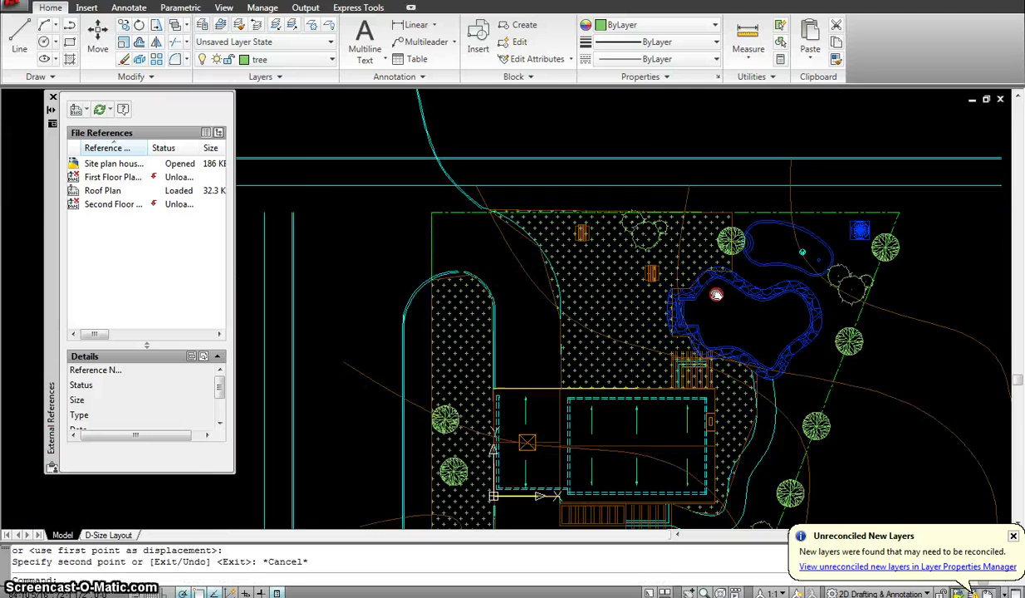
mouse_move(710, 293)
middle_down()
mouse_move(612, 229)
mouse_move(590, 187)
middle_up()
scroll(649, 213, down, 1)
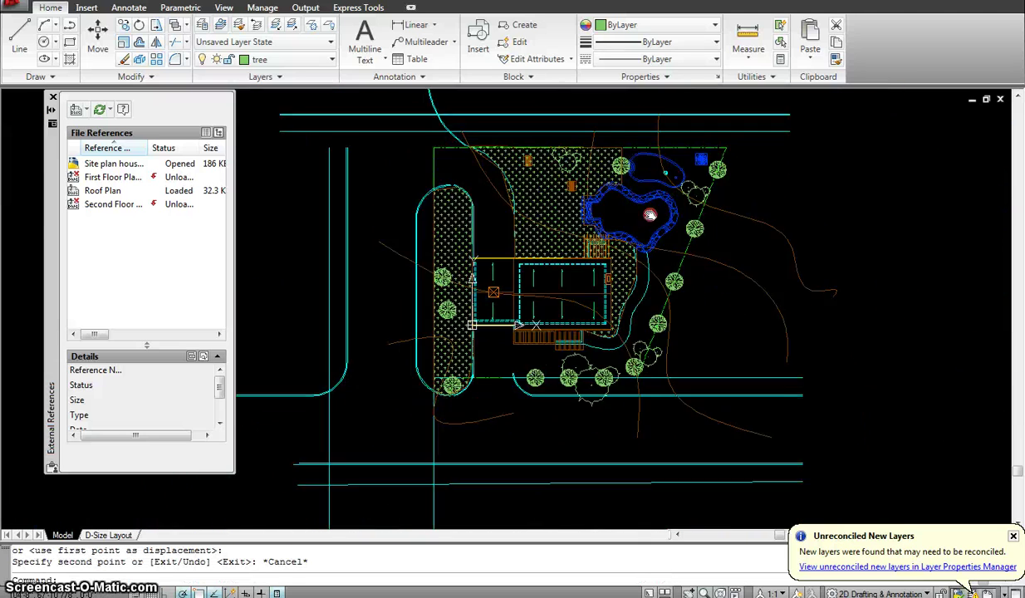
middle_drag(649, 212, 649, 270)
middle_drag(635, 111, 645, 299)
middle_drag(622, 236, 609, 366)
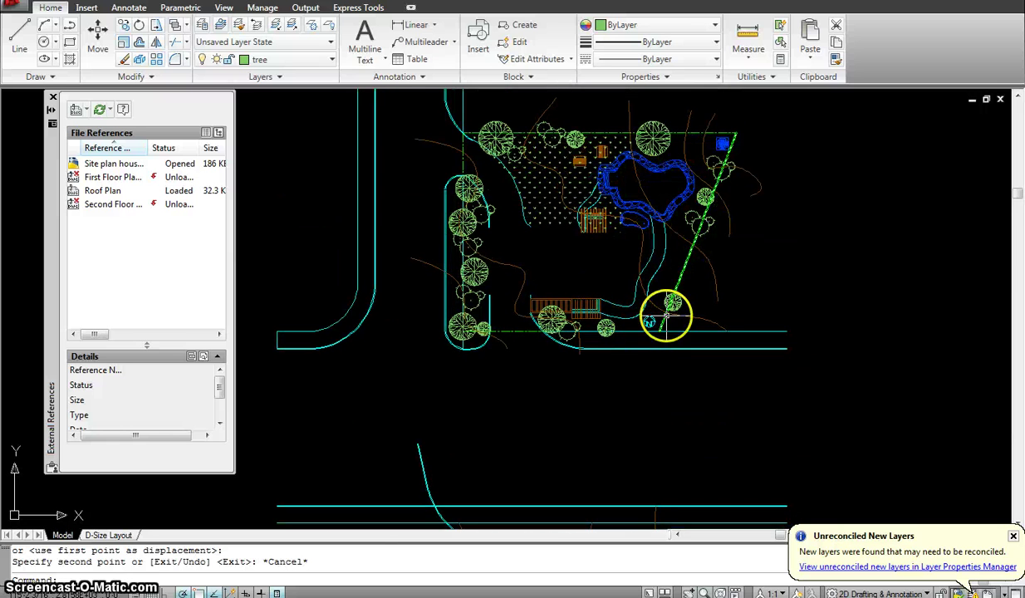
scroll(654, 325, up, 4)
scroll(657, 378, down, 3)
mouse_move(659, 386)
middle_down()
mouse_move(626, 180)
mouse_move(627, 205)
middle_up()
mouse_move(623, 407)
middle_down()
mouse_move(628, 249)
mouse_move(620, 355)
middle_up()
- Move the north arrow from inside the small pool to the open area below the property's lower-right corner, just above the lower street lines
scroll(631, 190, up, 5)
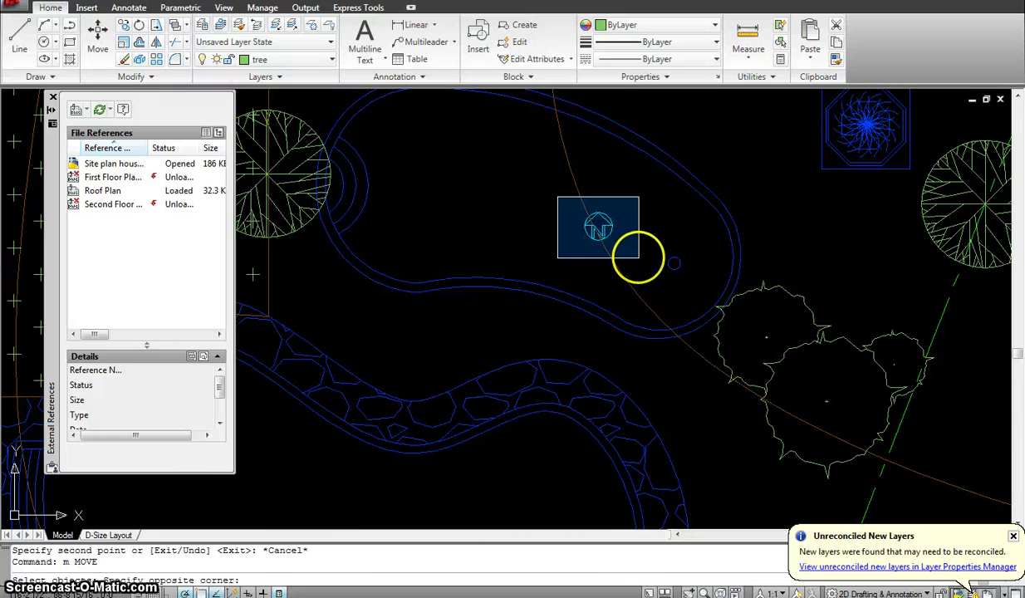
scroll(617, 243, down, 6)
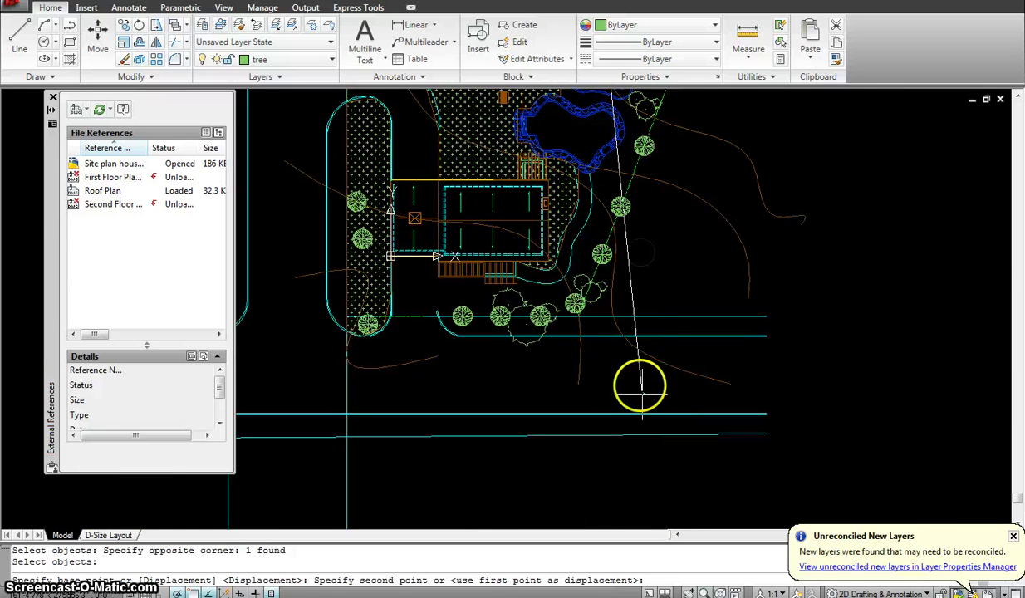
mouse_move(640, 385)
middle_down()
mouse_move(752, 318)
mouse_move(761, 329)
mouse_move(718, 401)
middle_up()
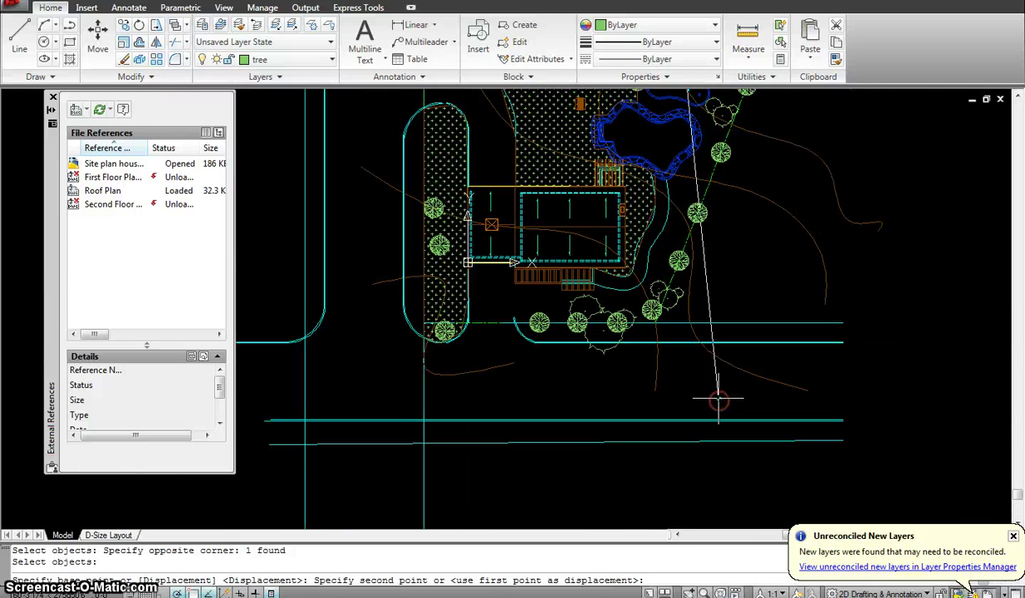
scroll(718, 401, up, 3)
key(Escape)
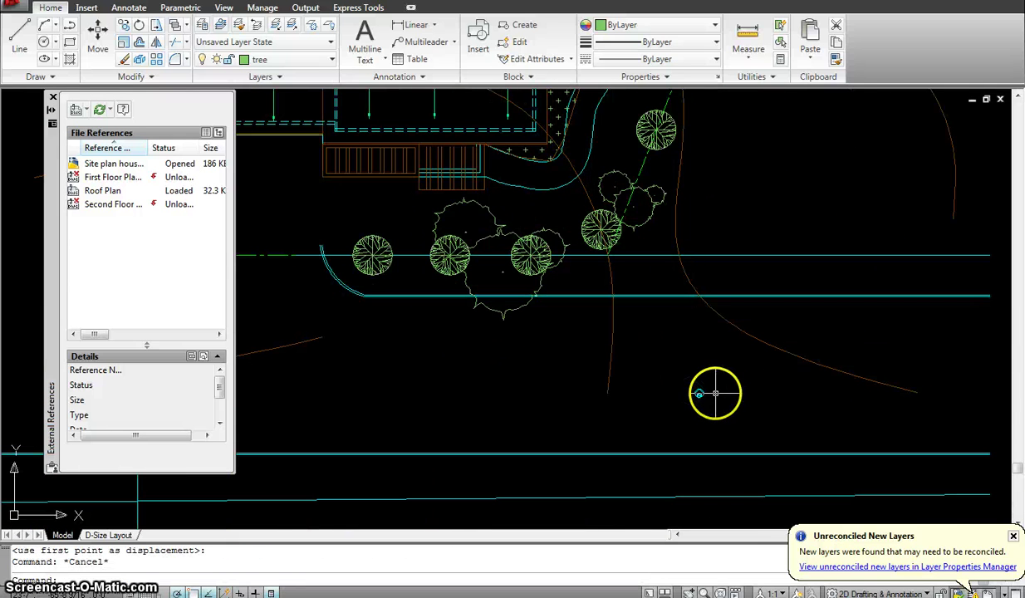
- Scale the north arrow by a factor of 3 about a base point on the symbol
text(sc)
key(Return)
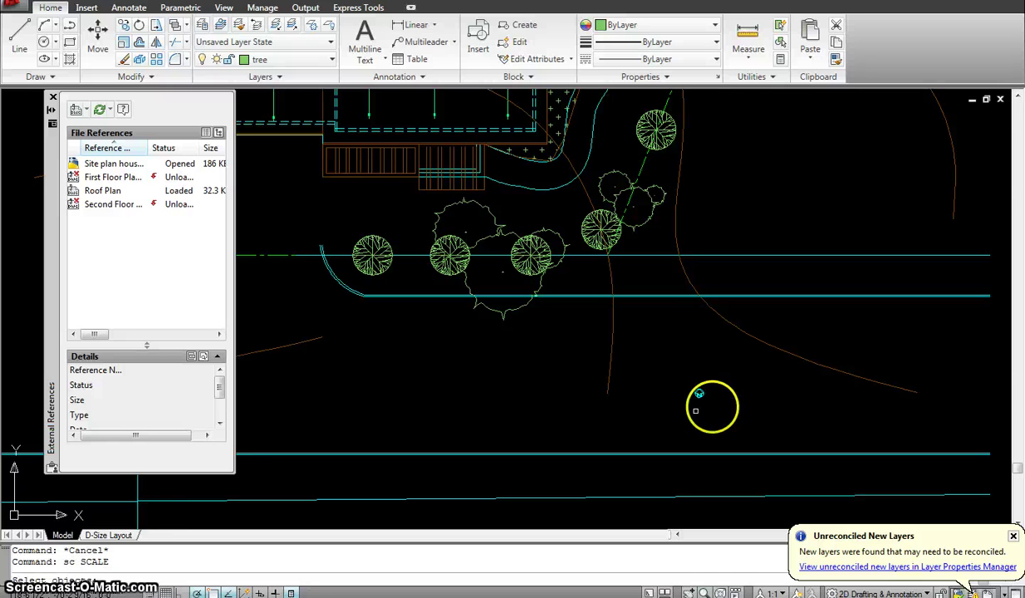
click(739, 403)
click(680, 372)
key(Return)
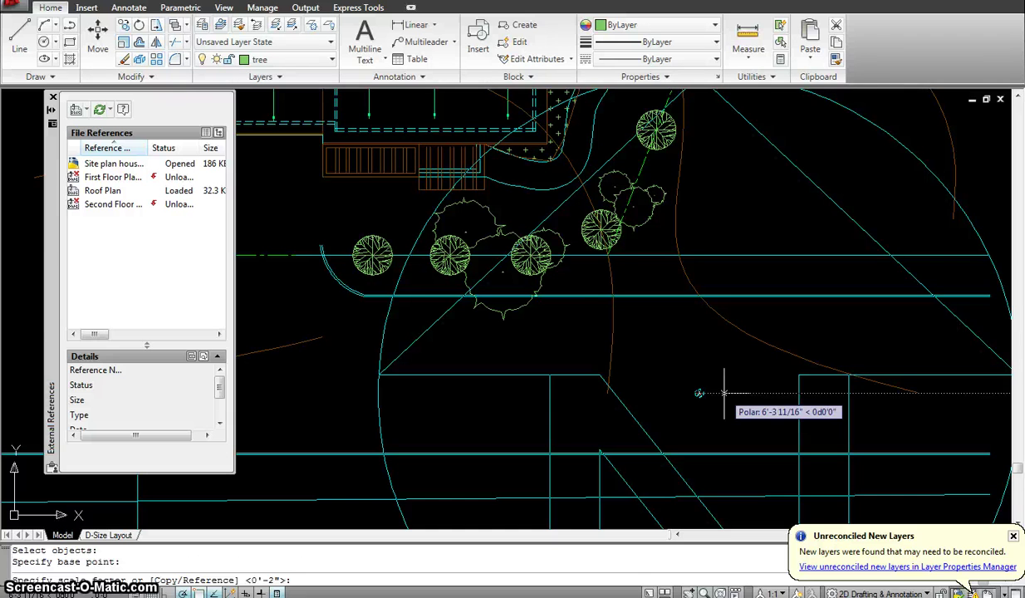
text(3)
key(Return)
- Draw a closed, irregular pool-like outline with Spline in the empty area beyond the right property line
scroll(665, 382, down, 4)
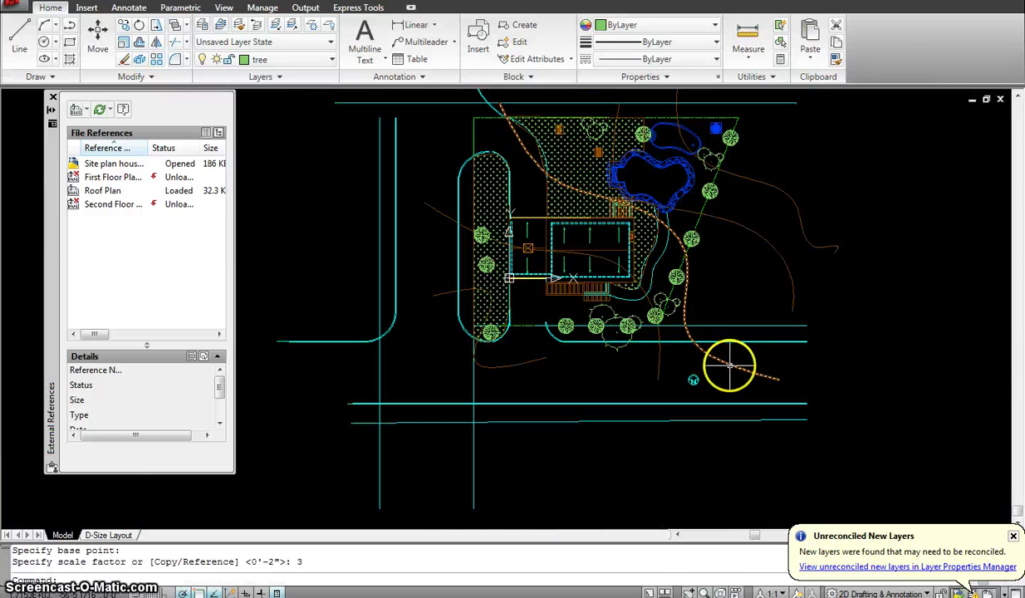
scroll(747, 266, up, 2)
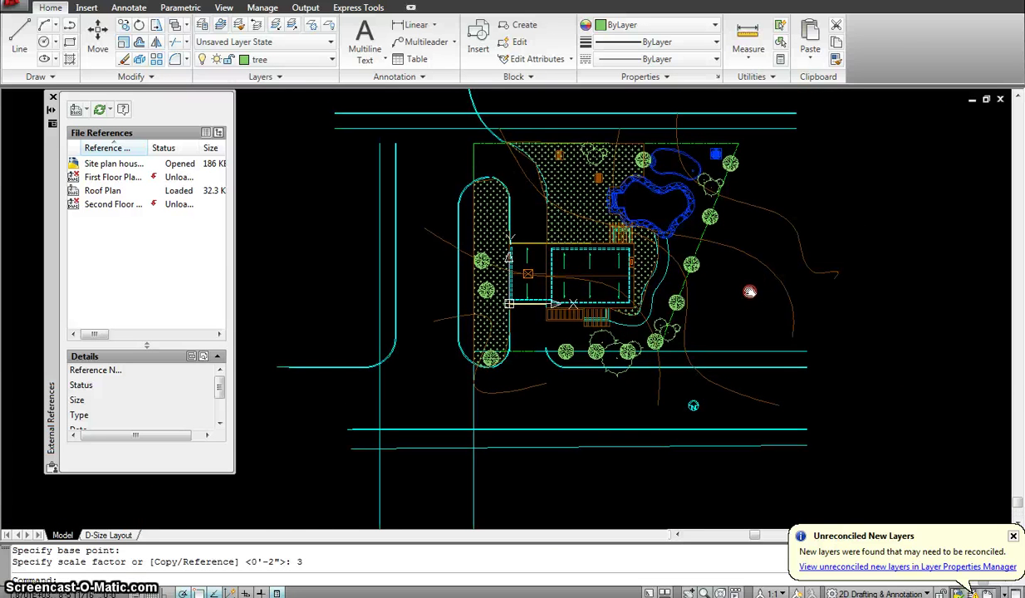
scroll(656, 157, up, 3)
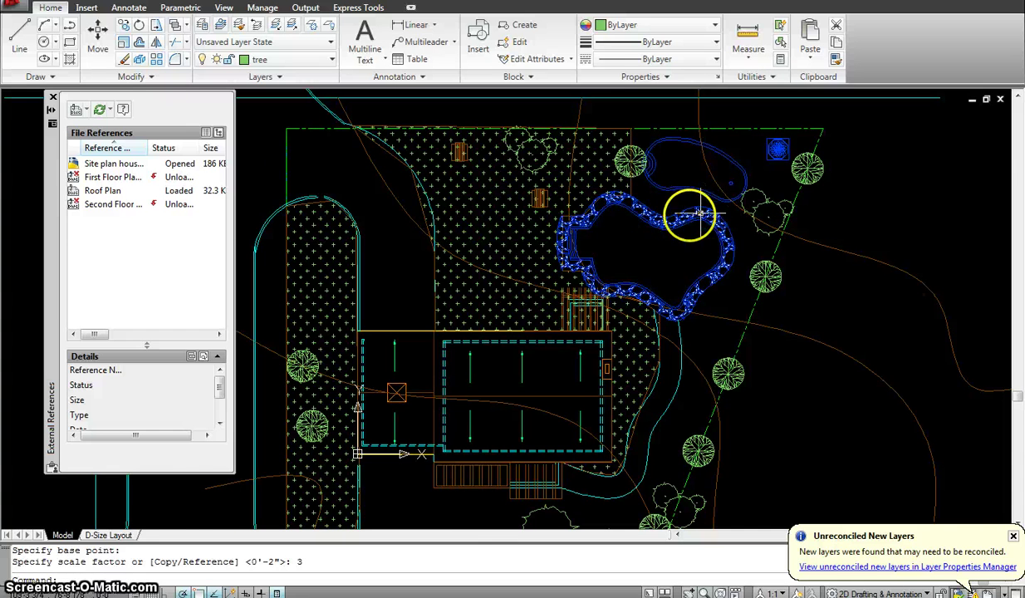
middle_drag(691, 218, 568, 215)
key(Escape)
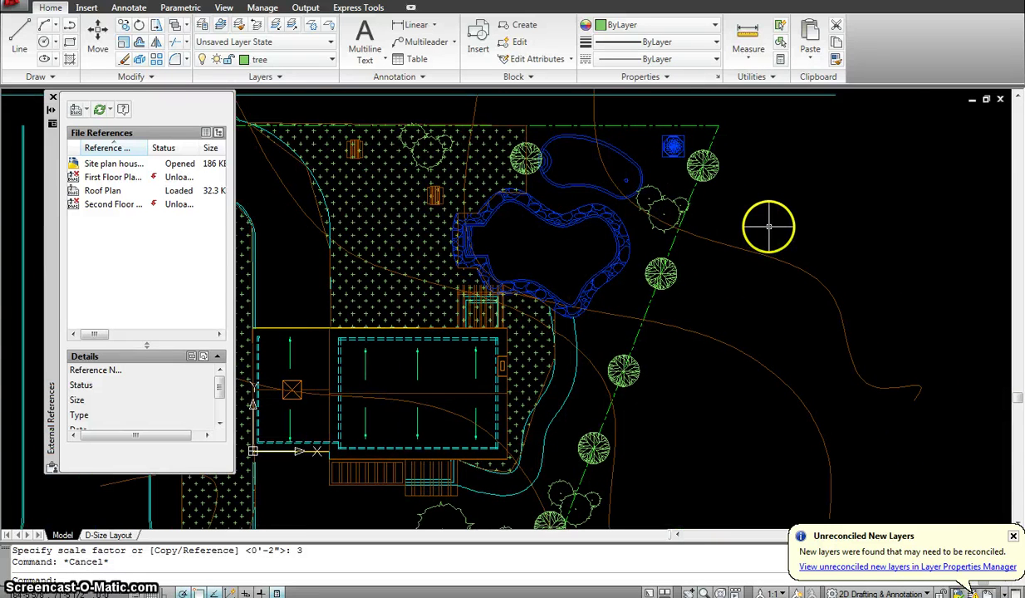
text(spline)
key(Return)
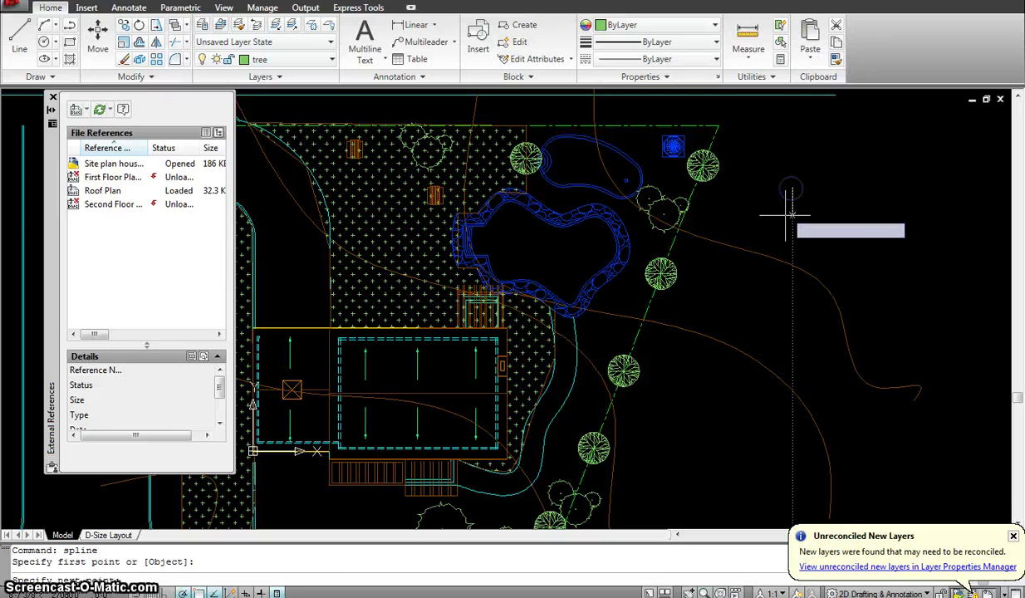
click(787, 221)
click(823, 229)
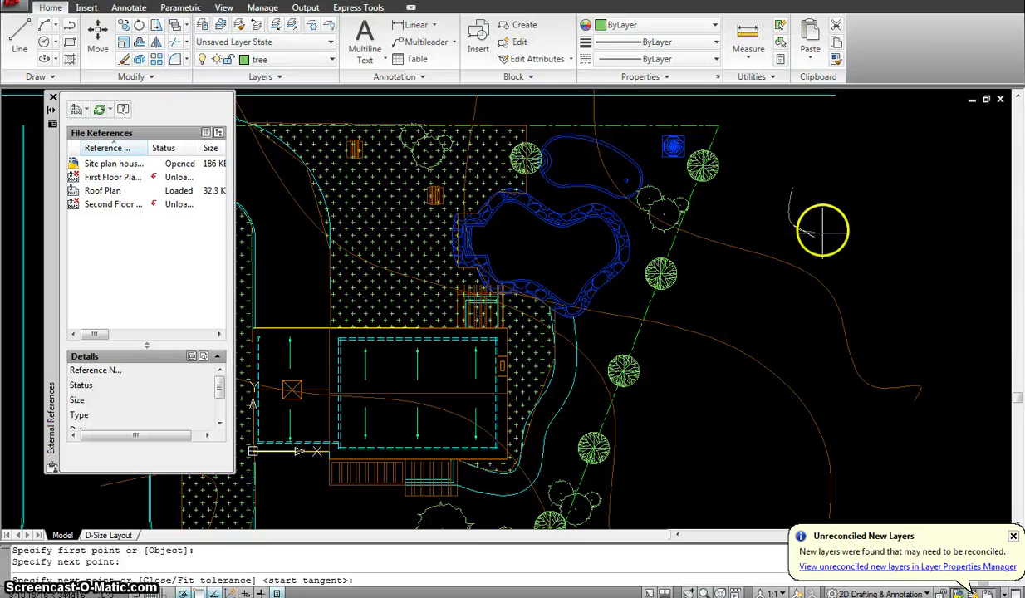
click(860, 269)
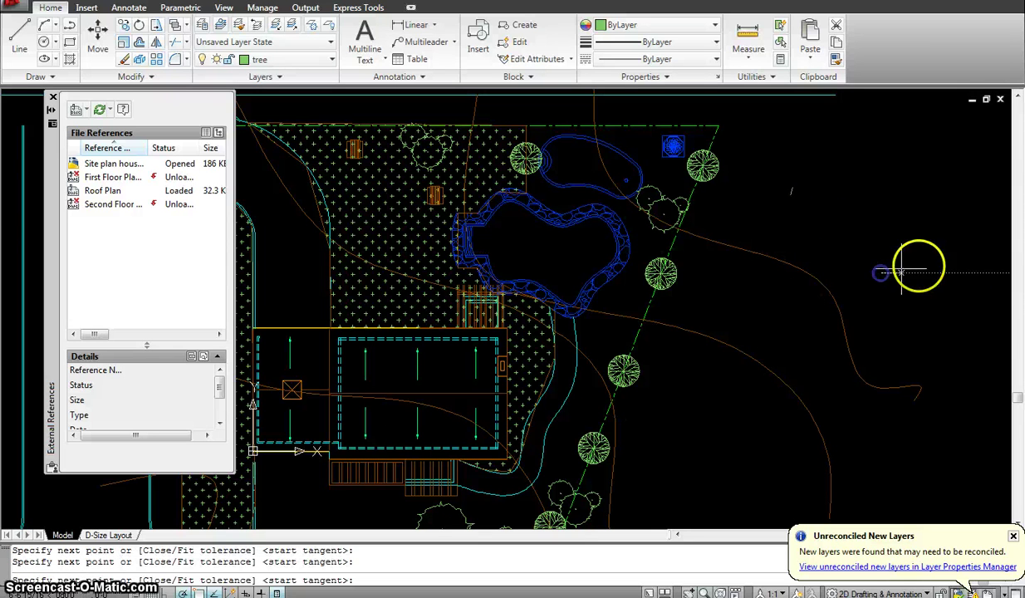
click(960, 314)
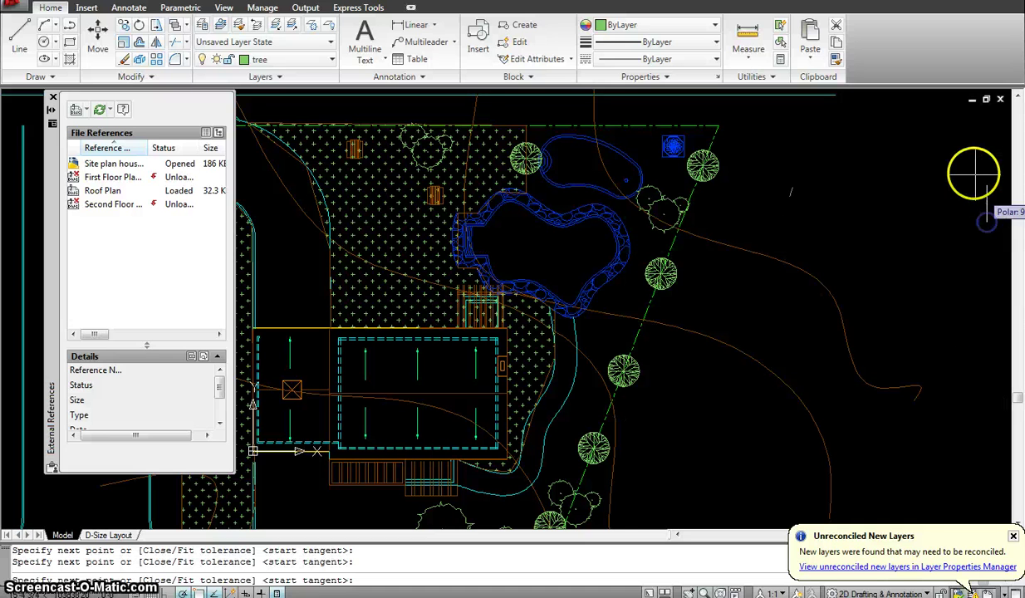
click(902, 155)
click(865, 138)
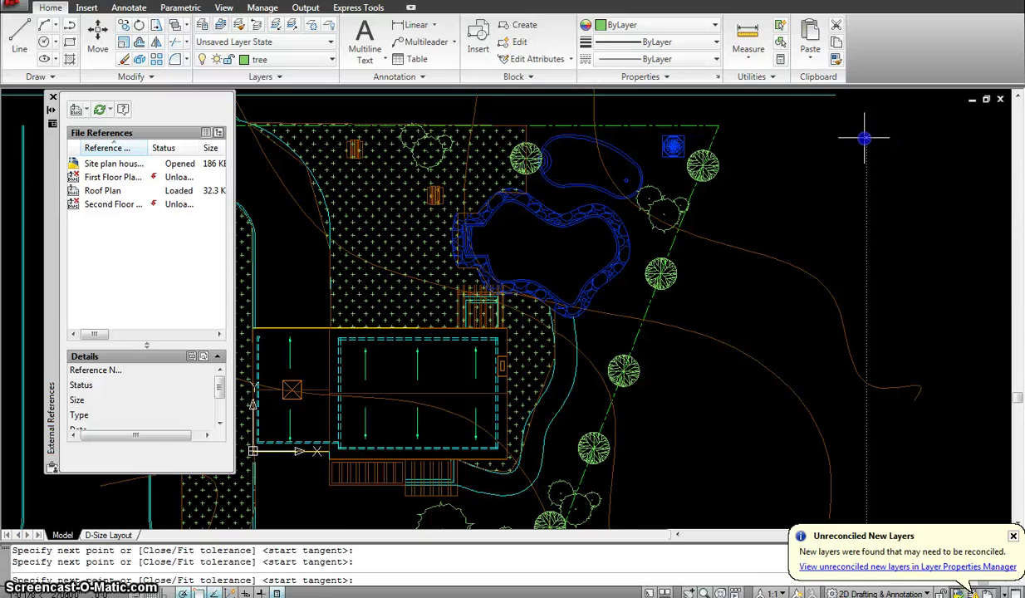
click(855, 172)
click(814, 159)
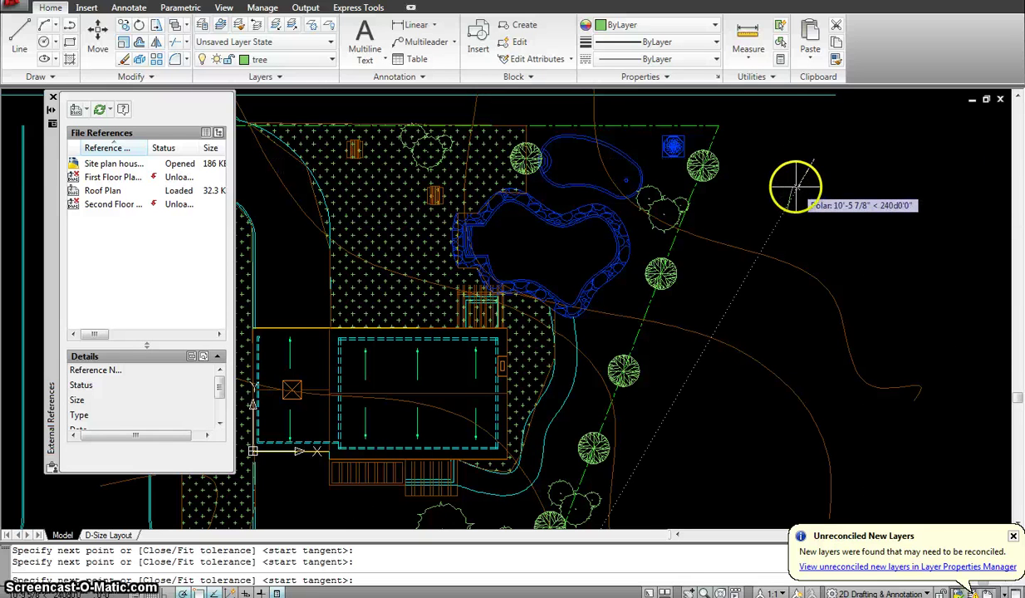
scroll(793, 189, up, 3)
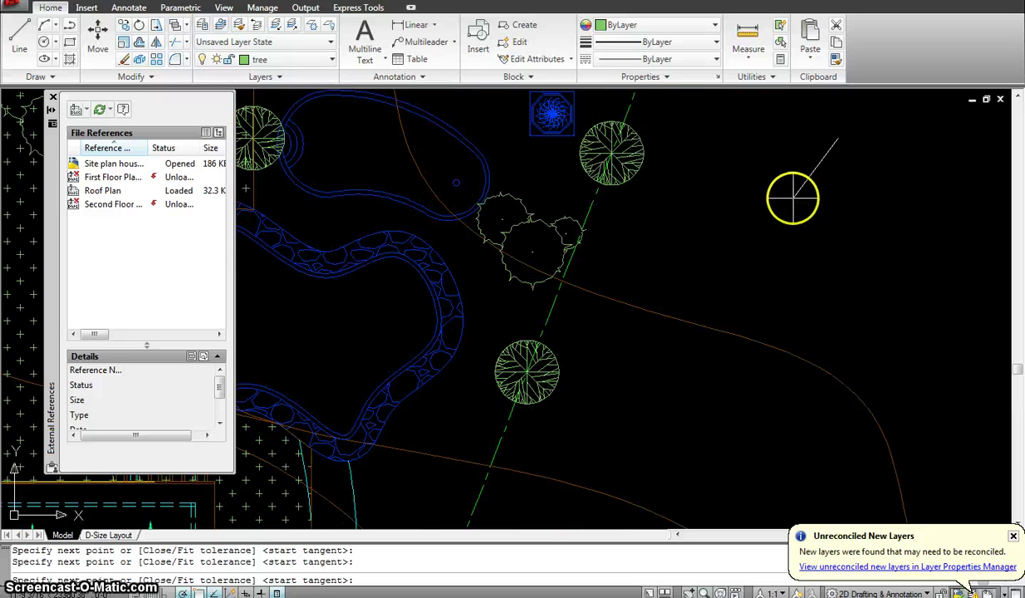
key(Return)
key(Return)
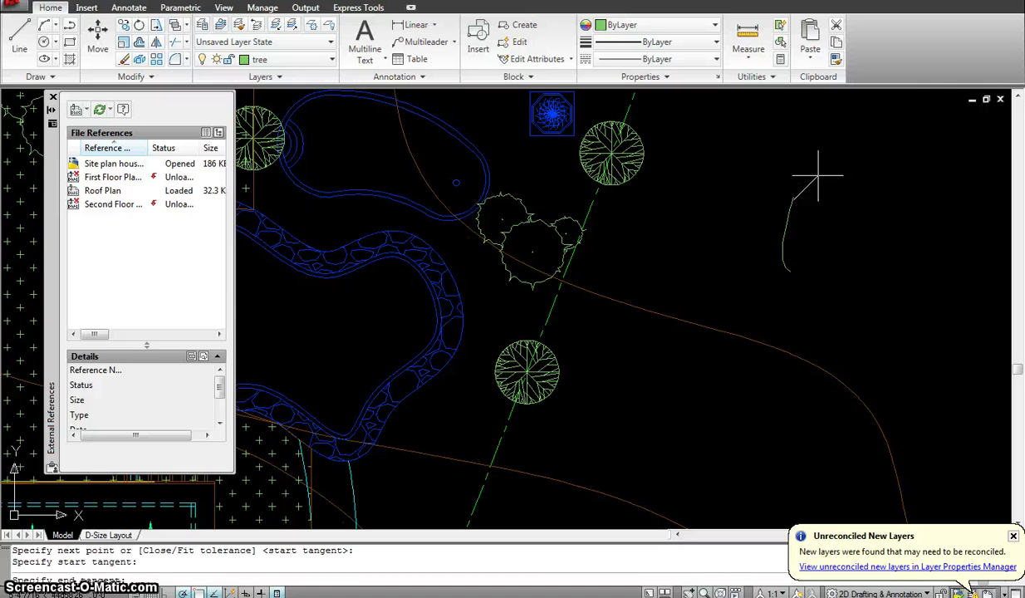
- Offset the irregular spline outline outward by 6 inches
scroll(911, 270, down, 1)
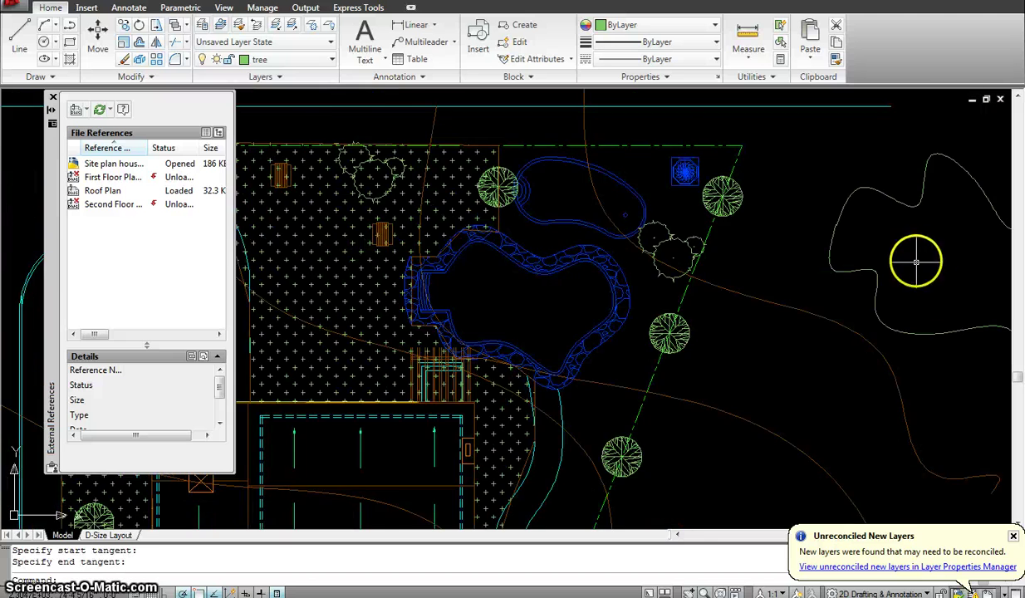
mouse_move(916, 261)
middle_down()
mouse_move(686, 245)
mouse_move(820, 265)
middle_up()
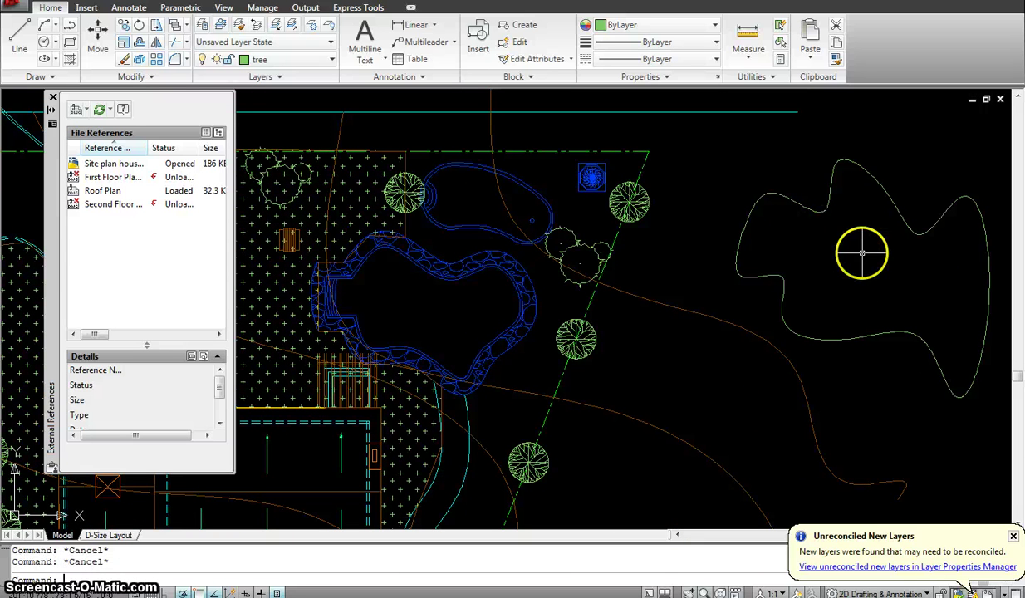
text(o)
key(Return)
key(Return)
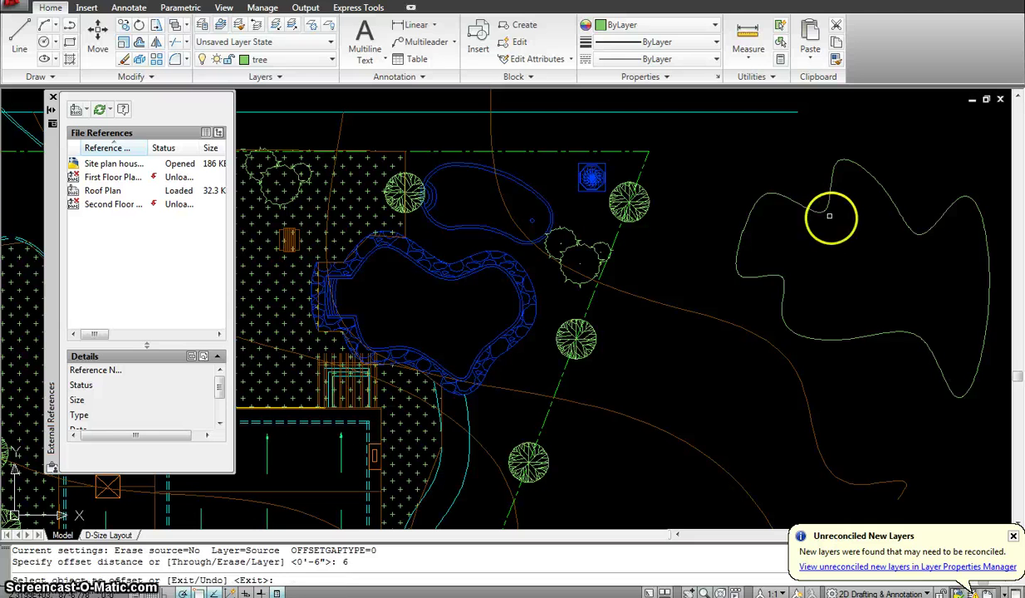
click(789, 205)
click(802, 171)
key(Escape)
key(Escape)
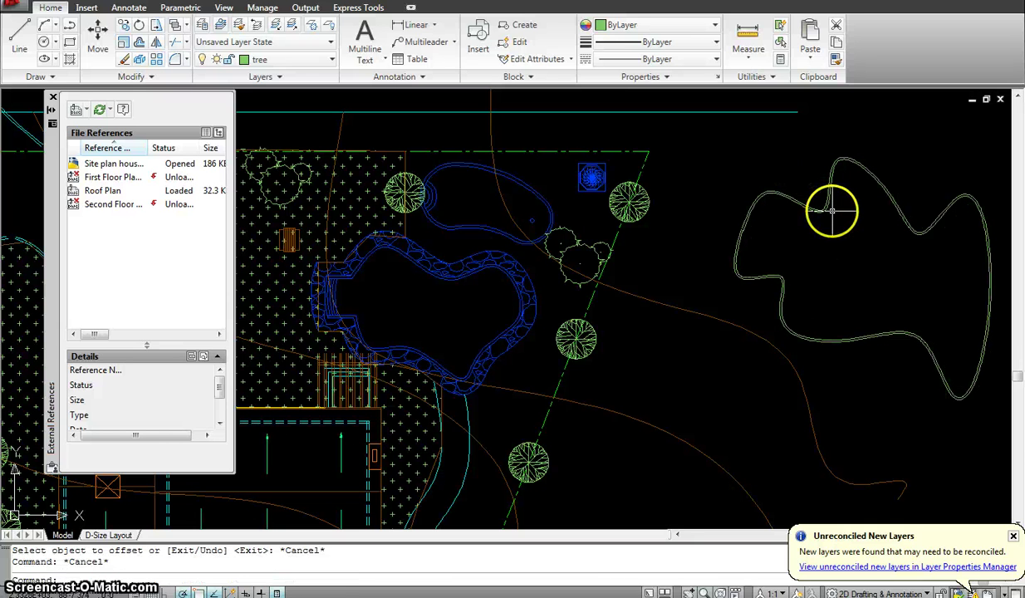
text(o)
key(Return)
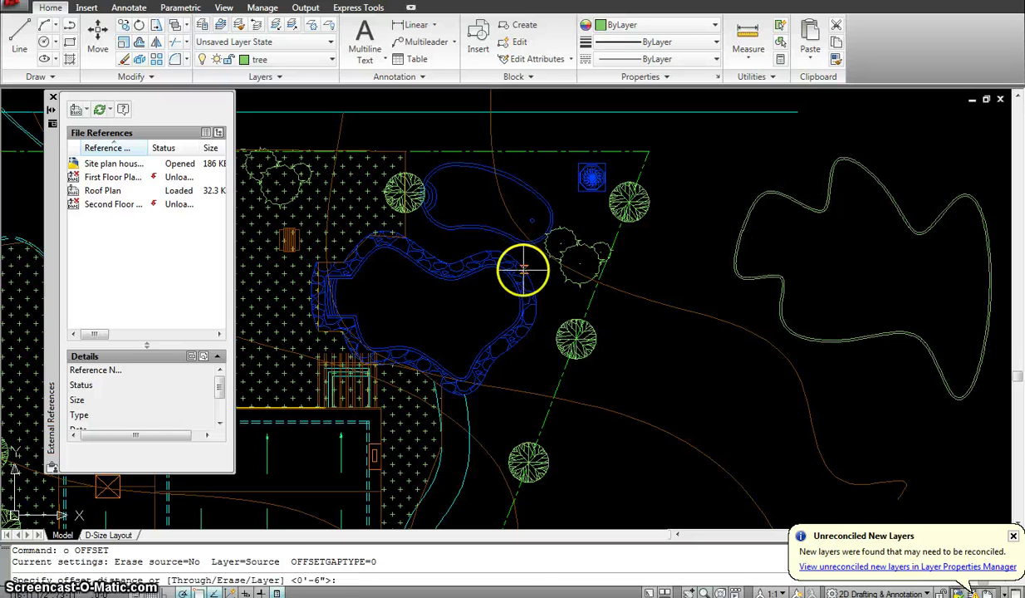
key(Escape)
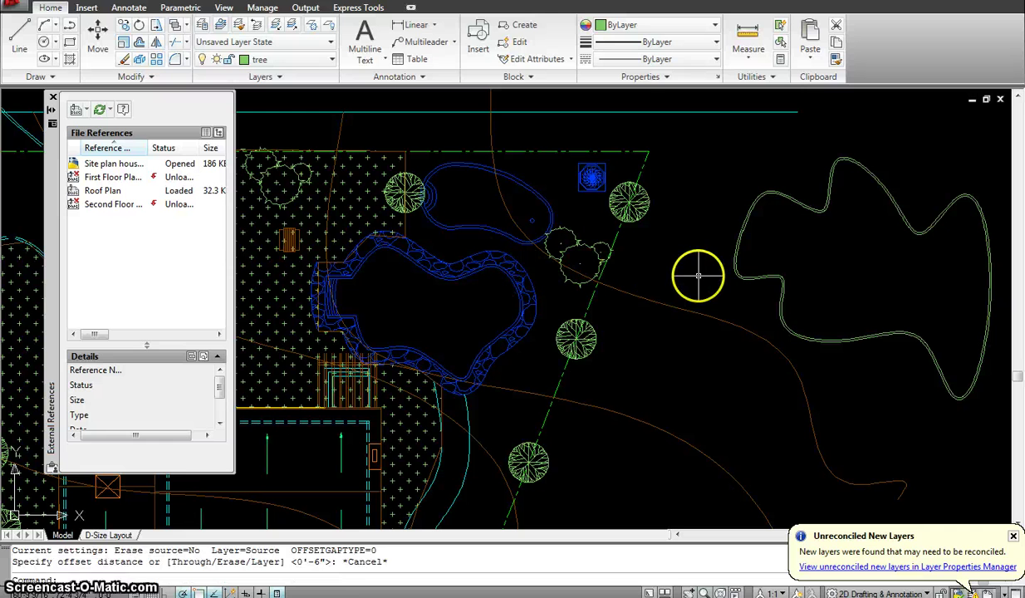
- Offset the irregular spline outline beyond the right property line outward by 3 feet
text(o)
key(Return)
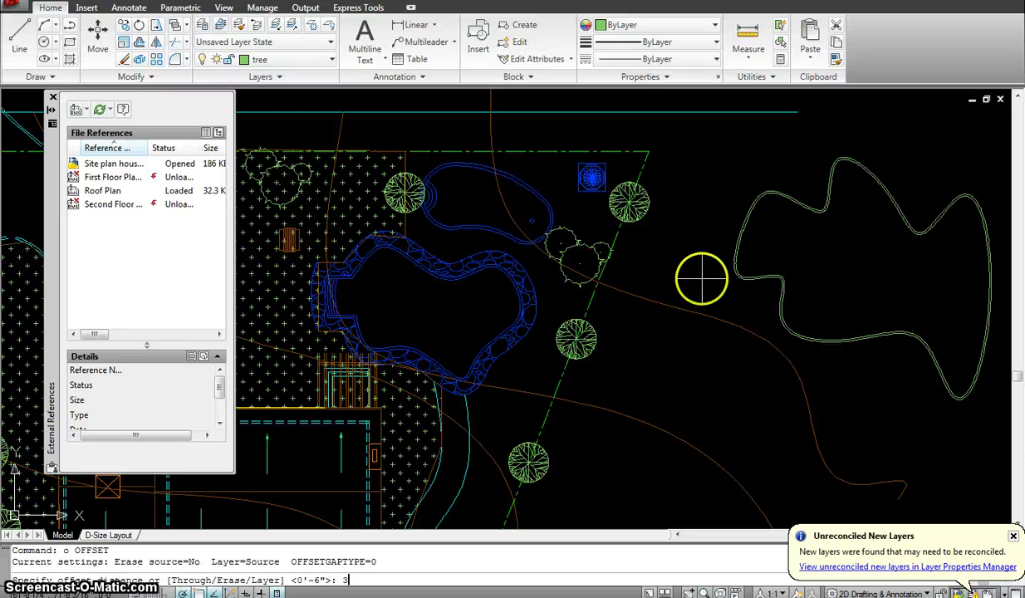
key(Escape)
text(o)
key(Return)
text(3')
key(Return)
click(768, 218)
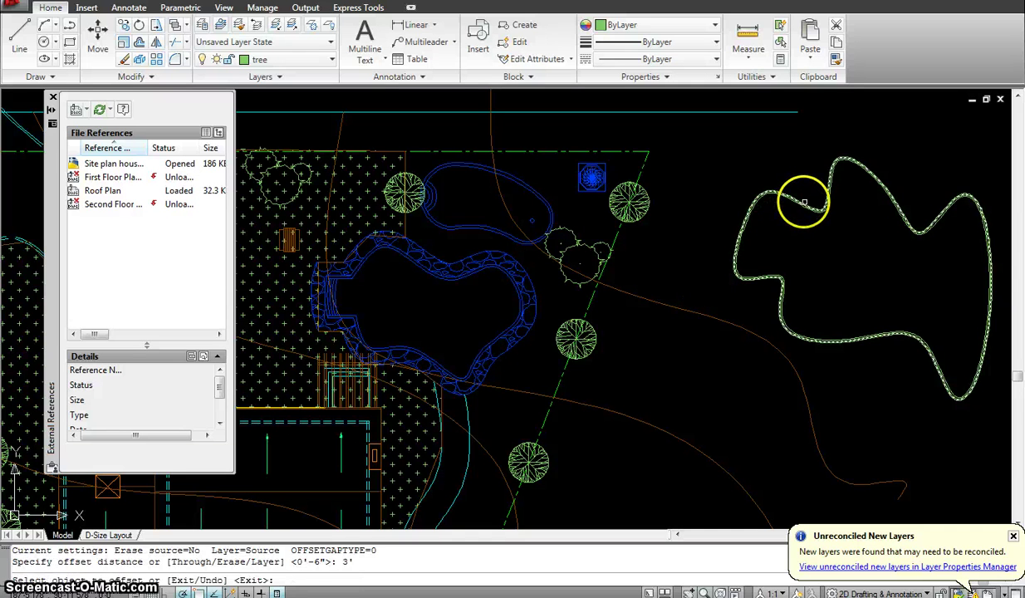
click(805, 164)
key(Escape)
- Stretch the end of the outer offset border's upper-left spline segment to meet the adjoining segment
click(809, 193)
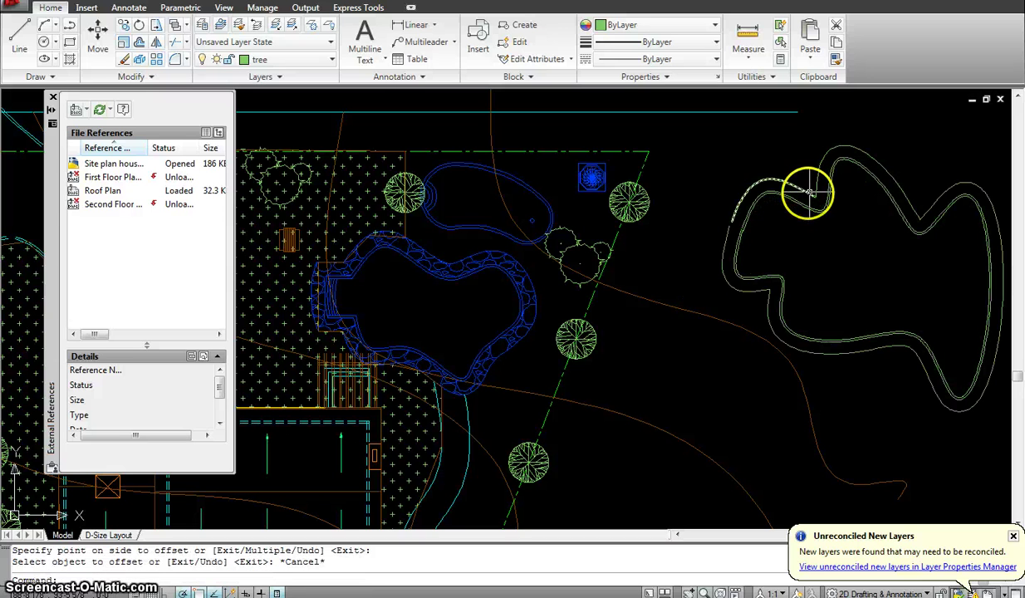
click(732, 220)
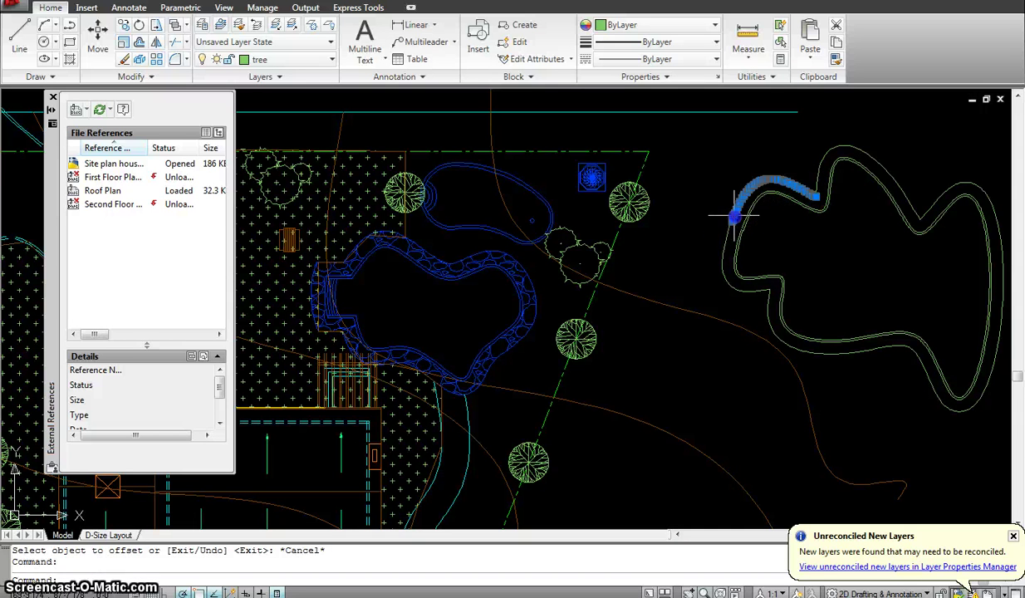
scroll(732, 220, up, 6)
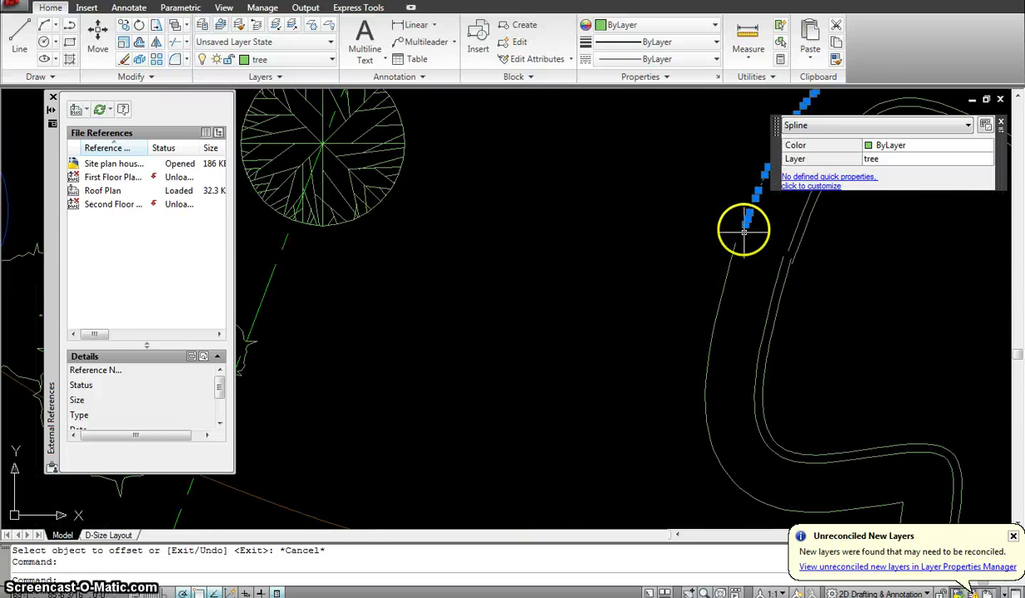
click(744, 225)
key(Escape)
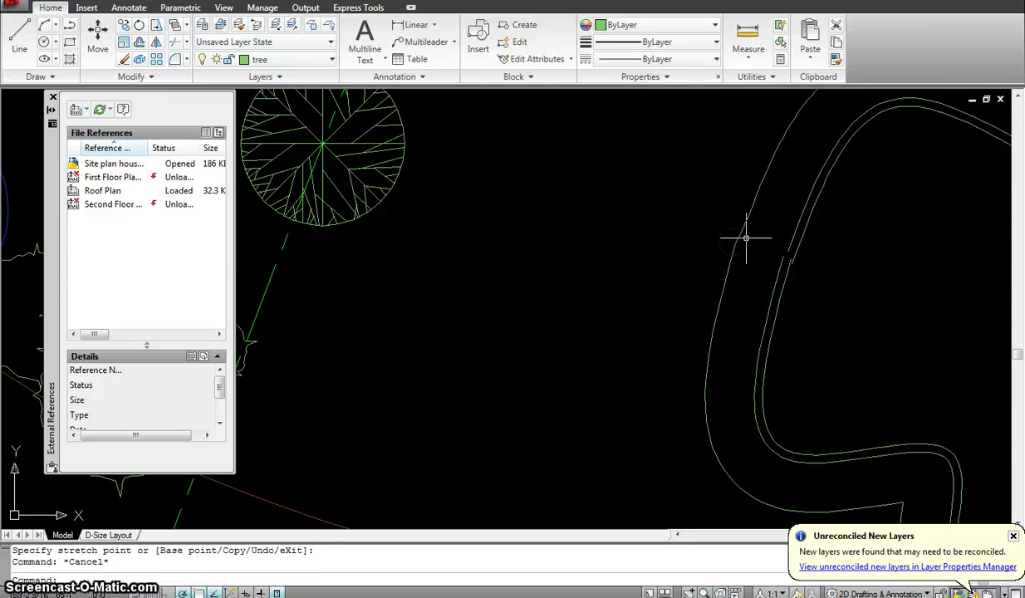
- Stretch the spline endpoints at the gaps in the two inner outlines so their adjoining segments meet
click(781, 259)
scroll(781, 259, up, 3)
click(794, 228)
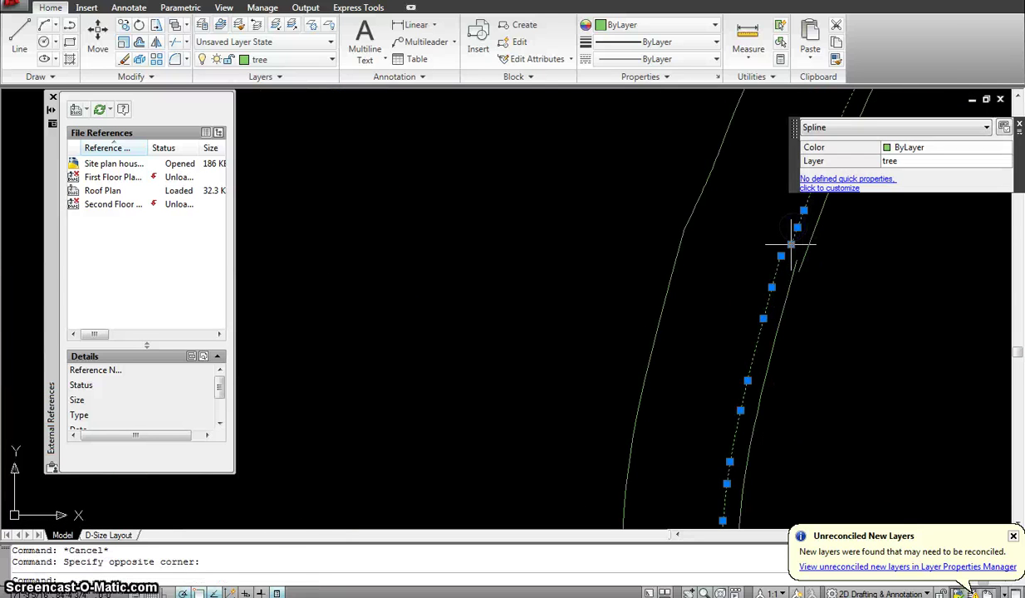
click(787, 246)
click(779, 257)
key(Escape)
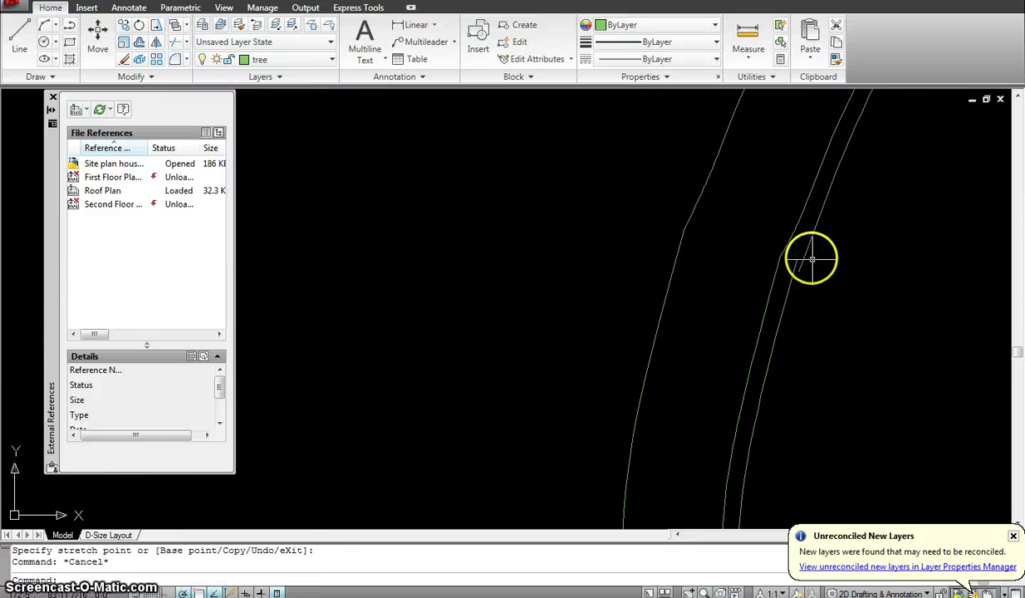
click(805, 249)
click(797, 269)
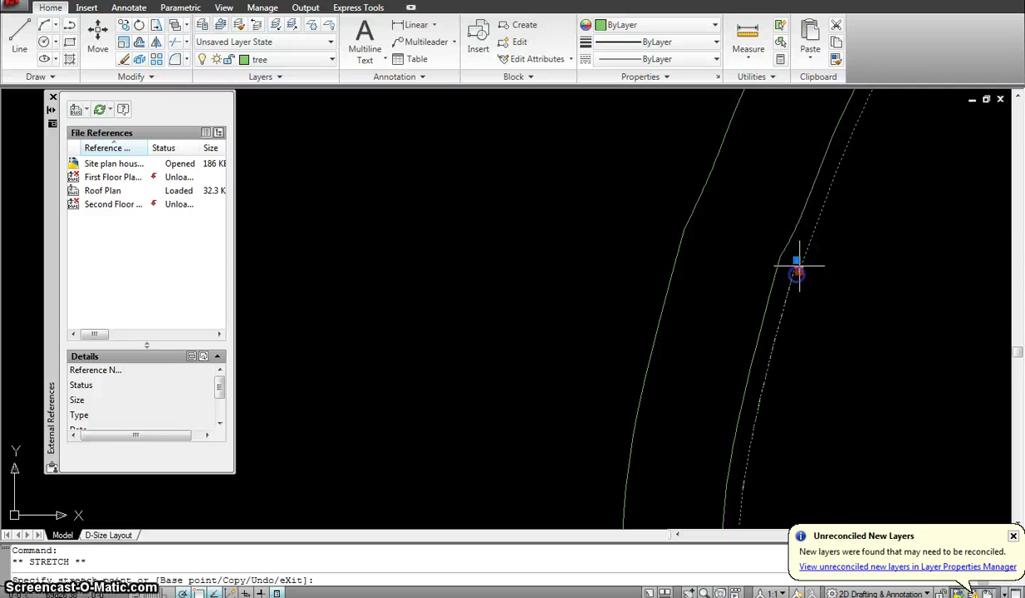
key(Escape)
- Erase the freeform spline outlines and all their offset border segments beyond the right property line
scroll(805, 254, down, 6)
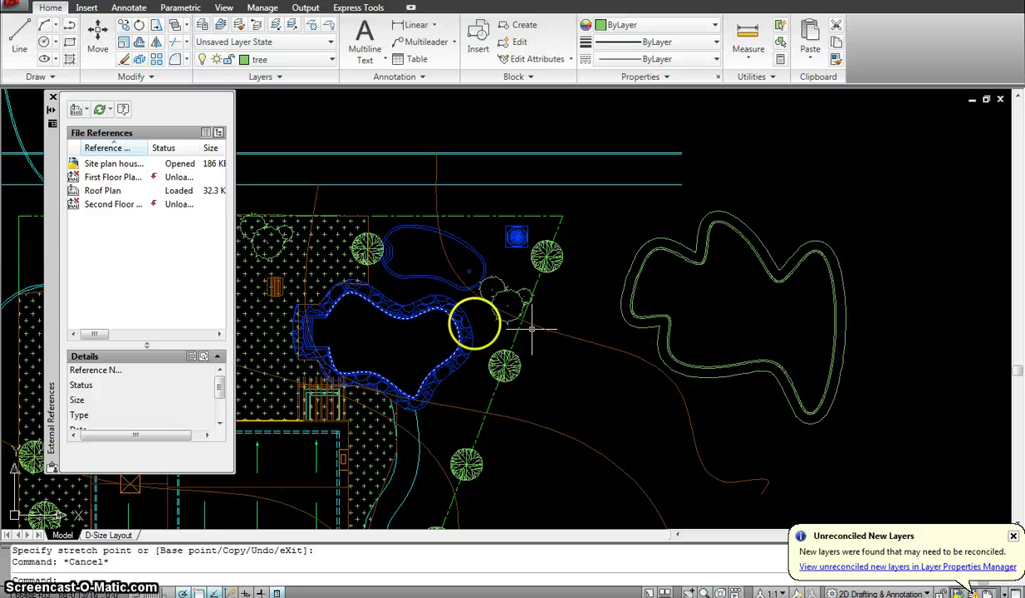
key(Escape)
text(e)
key(Return)
click(857, 424)
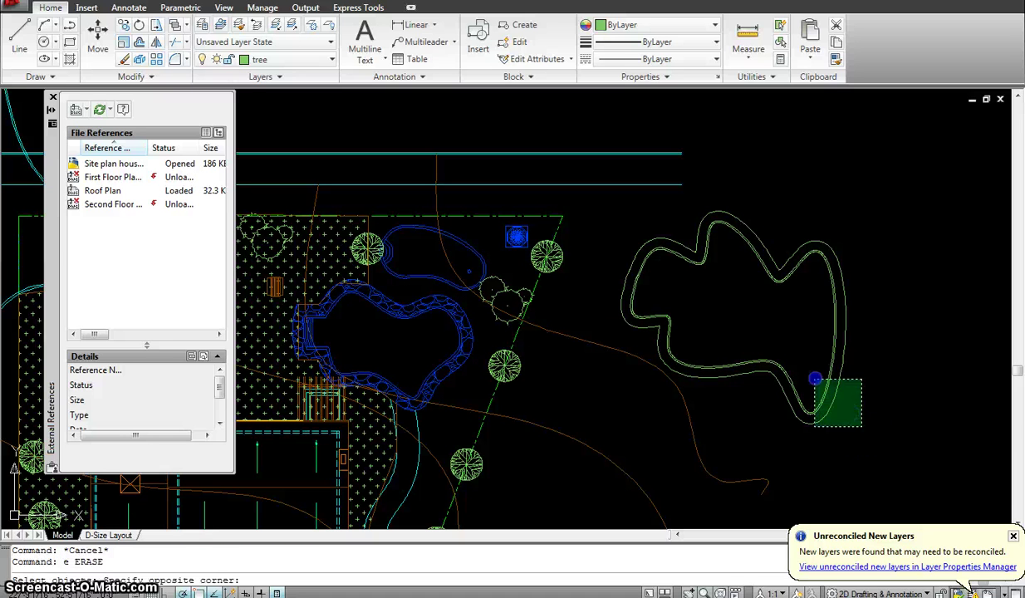
click(815, 377)
right_click(762, 286)
click(698, 288)
click(674, 236)
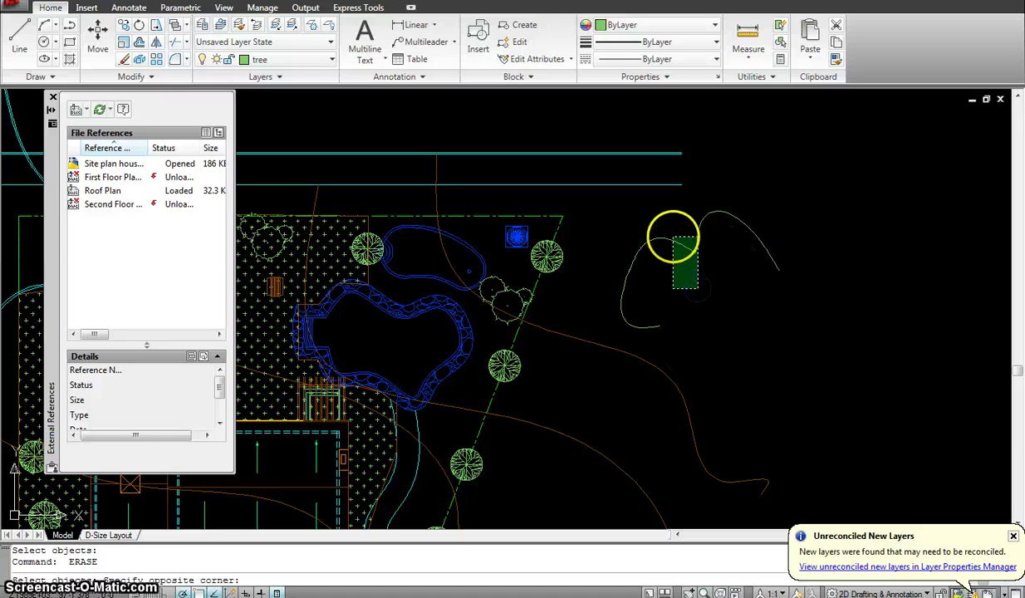
key(Return)
right_click(657, 324)
click(659, 334)
click(613, 264)
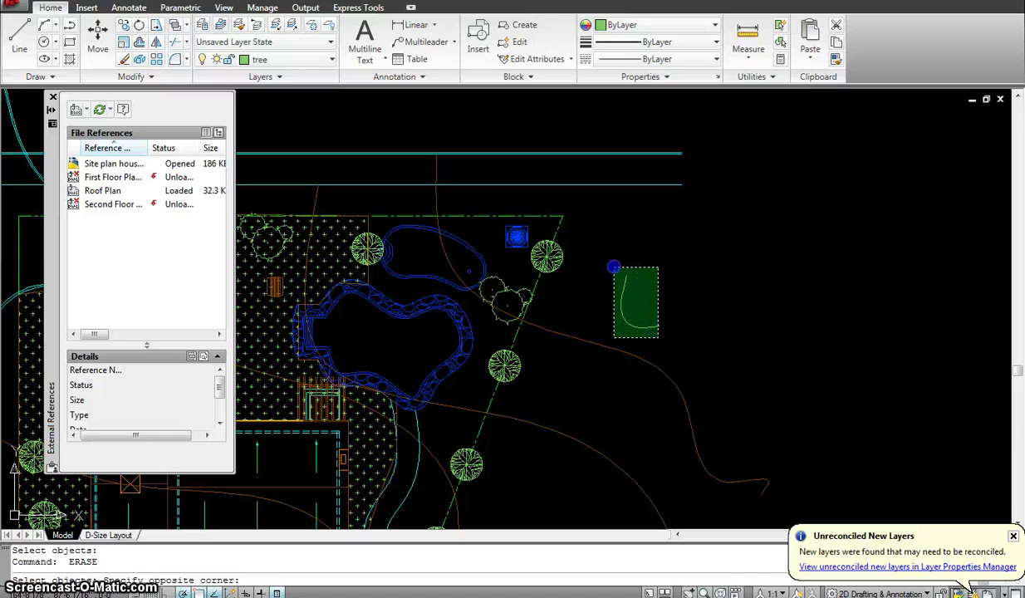
key(Return)
- Unload the Roof Plan external reference from the site plan
scroll(610, 274, down, 6)
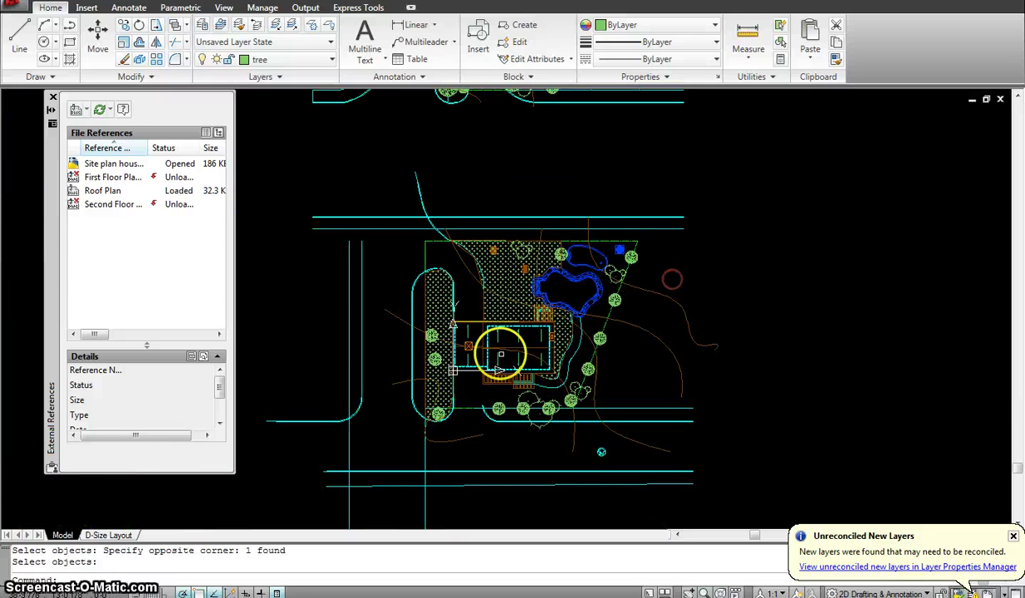
scroll(497, 352, up, 3)
middle_drag(496, 353, 589, 313)
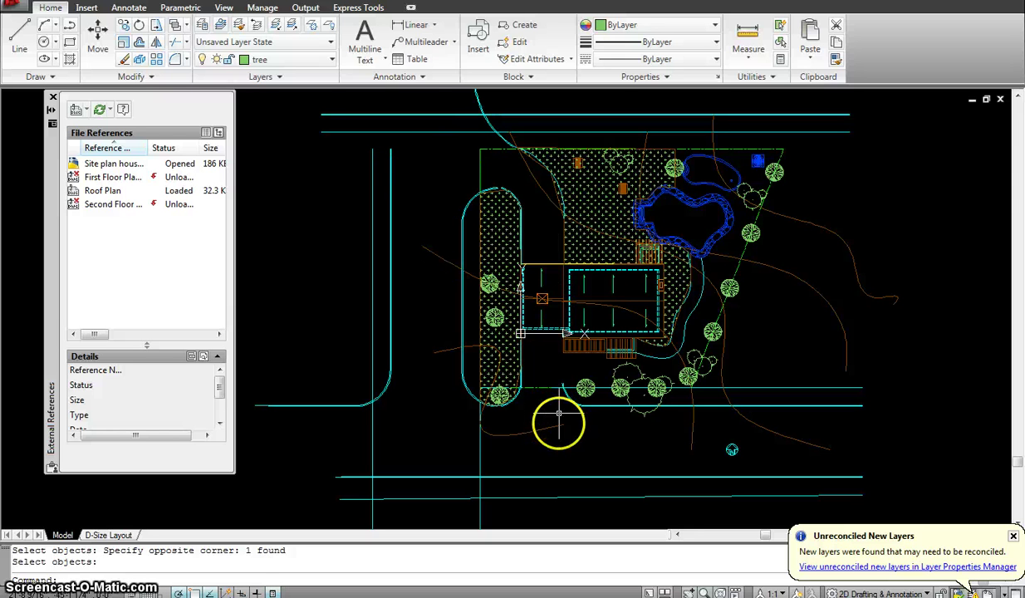
click(100, 177)
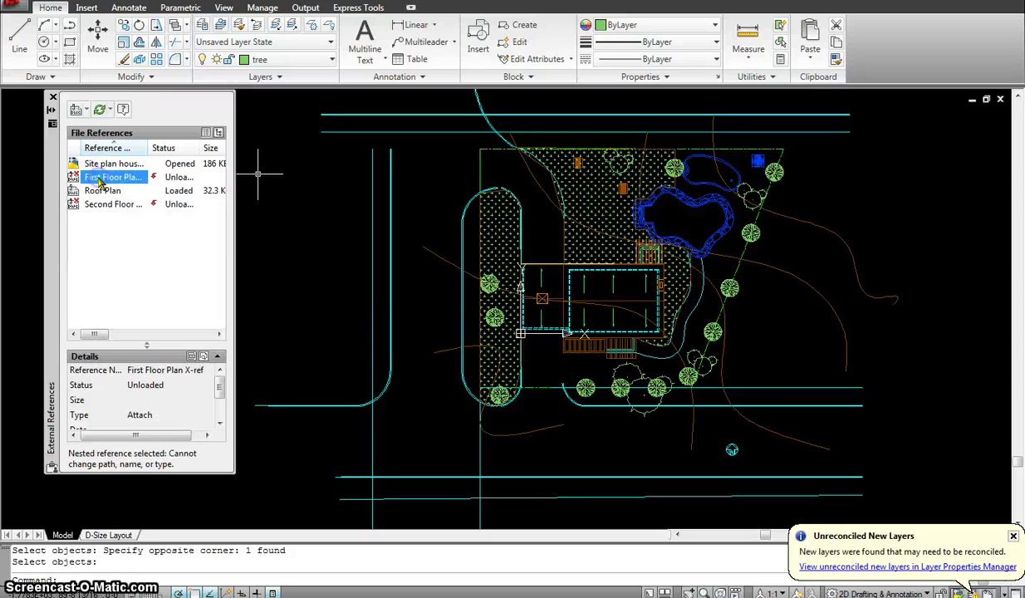
click(100, 191)
right_click(100, 192)
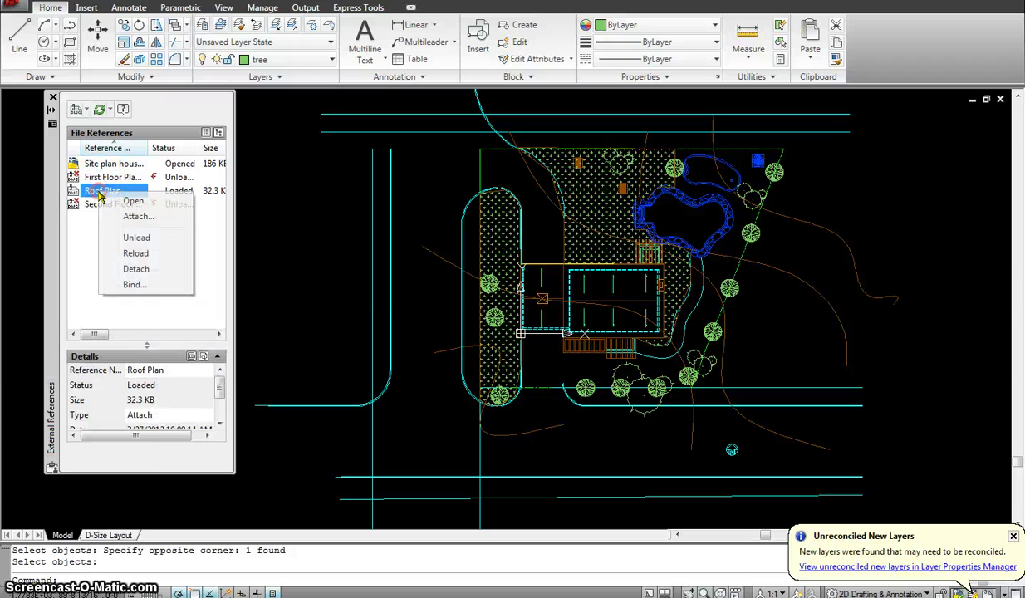
click(133, 239)
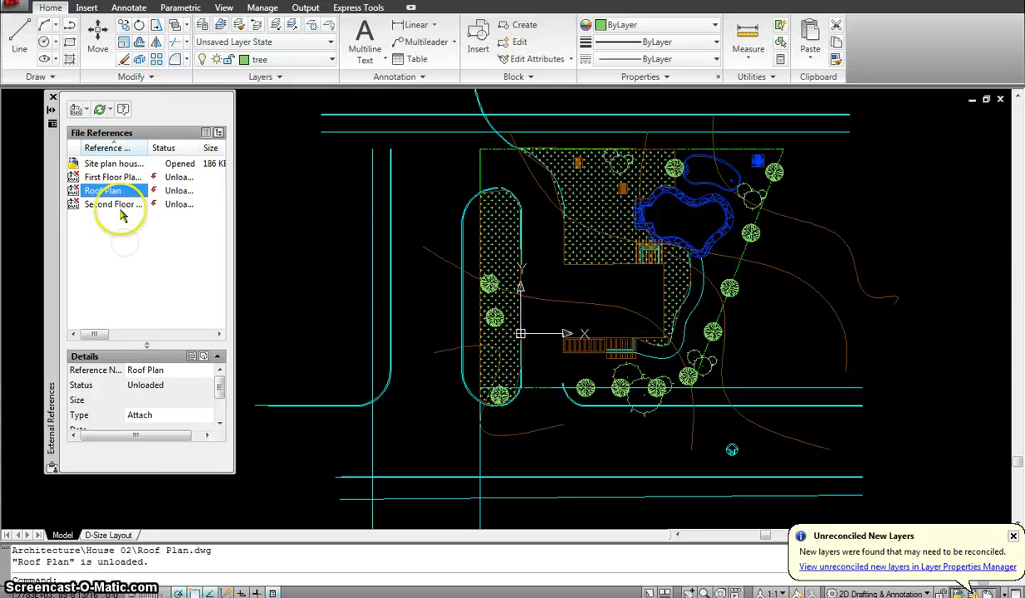
- Reload the First Floor Plan X-ref external reference
click(111, 178)
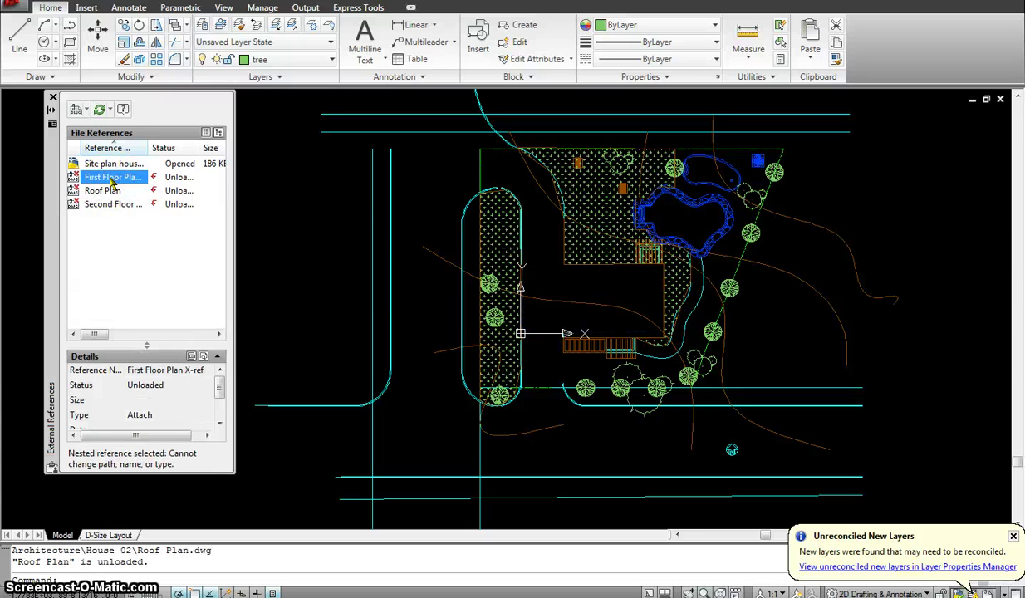
right_click(111, 179)
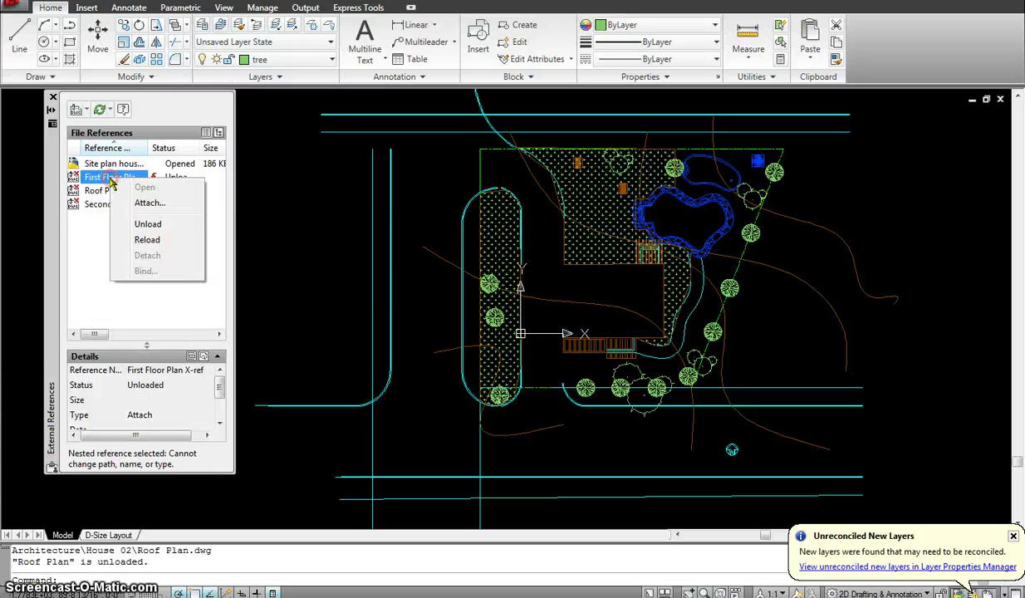
click(147, 239)
- Turn off the first floor plan's dimension layer with LAYOFF by picking a dimension above the house
scroll(651, 331, up, 3)
scroll(643, 332, up, 2)
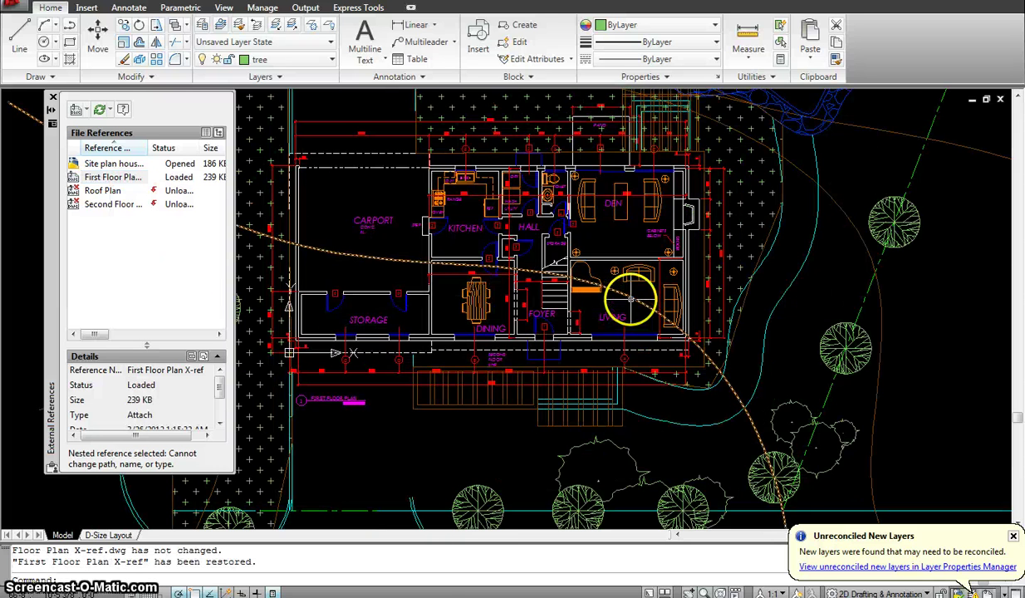
scroll(542, 277, down, 5)
scroll(480, 217, up, 2)
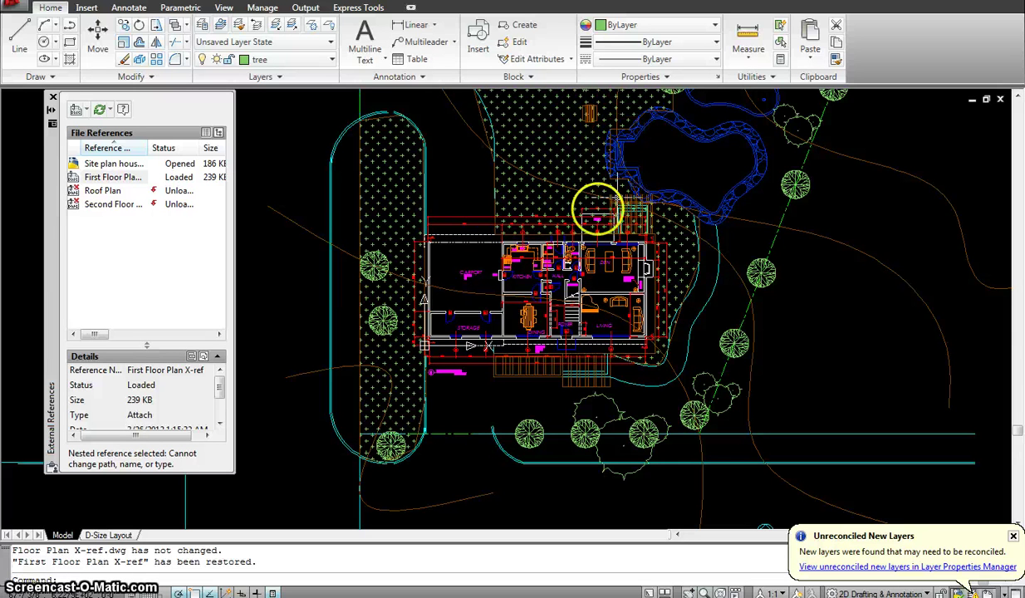
key(Escape)
text(la)
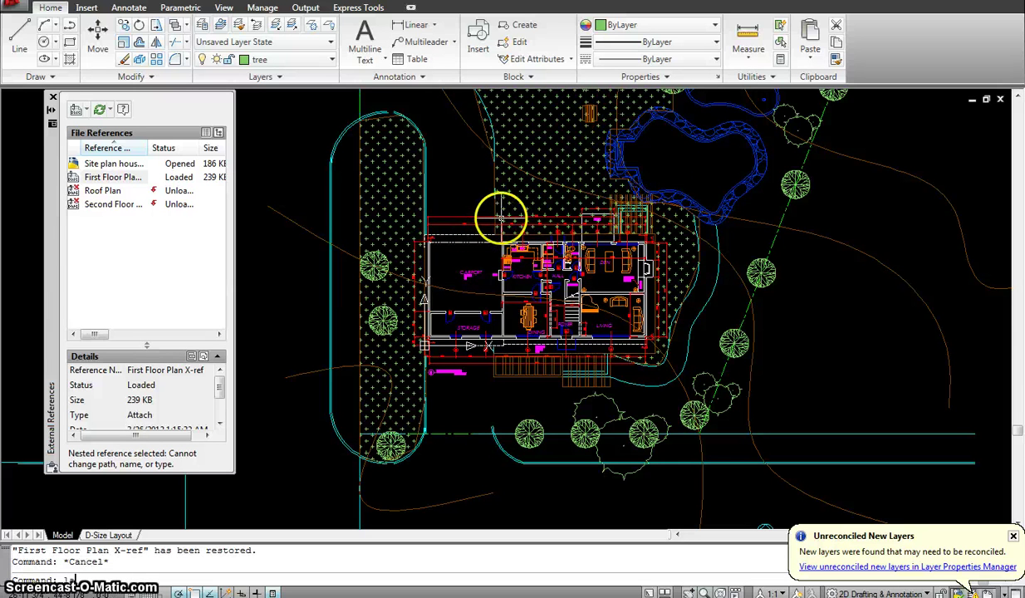
text(yoff)
key(Return)
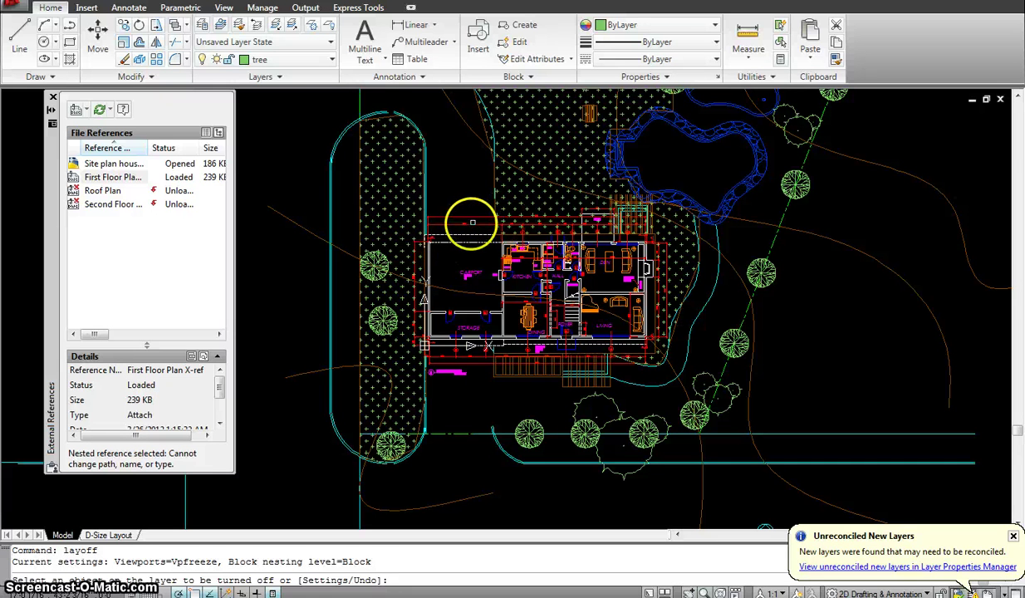
click(472, 222)
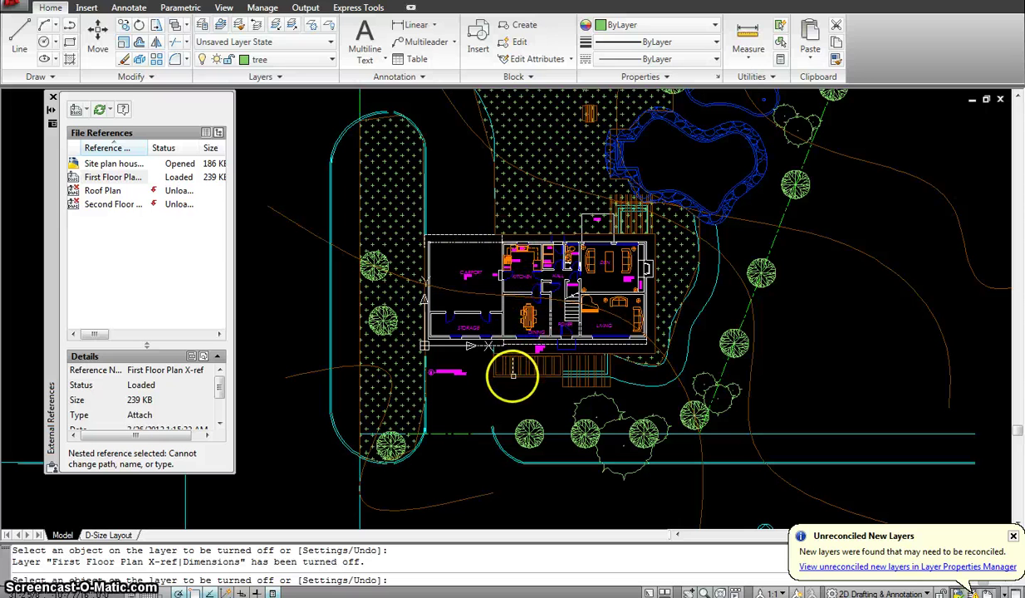
key(Escape)
- Examine the site plan on the D-Size Layout sheet and return to model space
scroll(686, 280, down, 3)
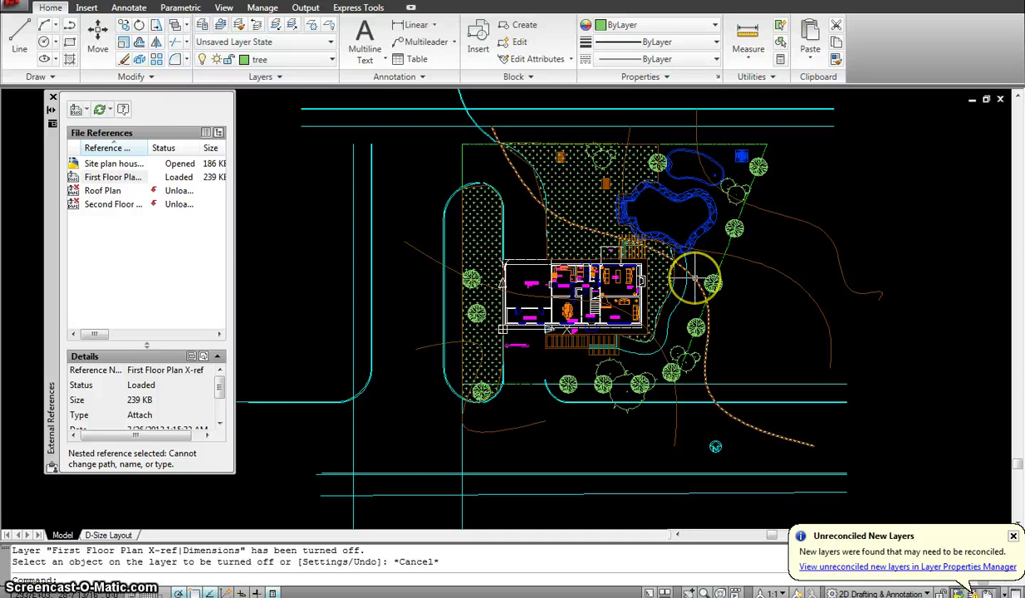
click(108, 534)
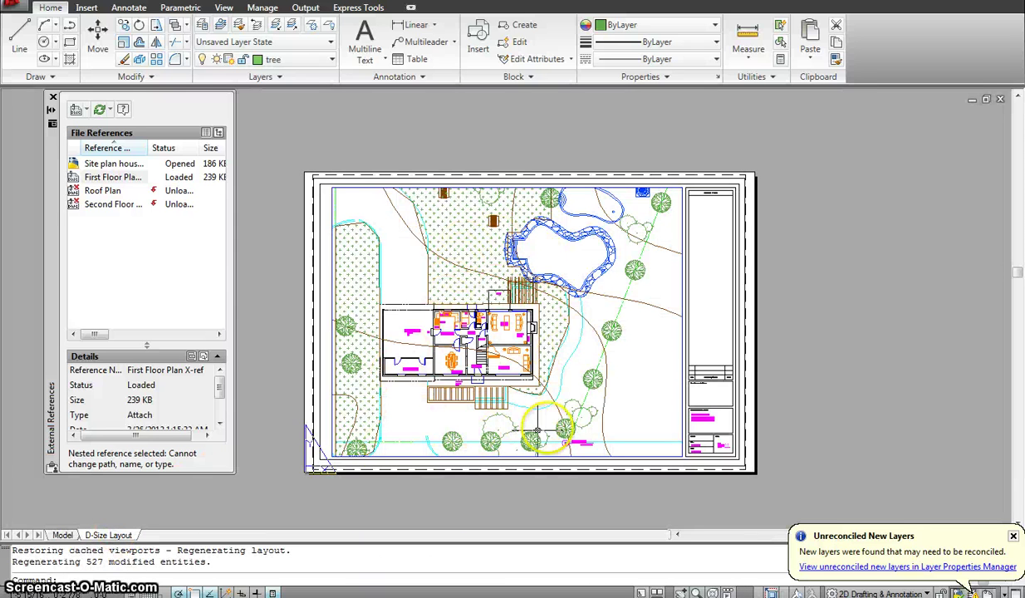
scroll(502, 283, up, 1)
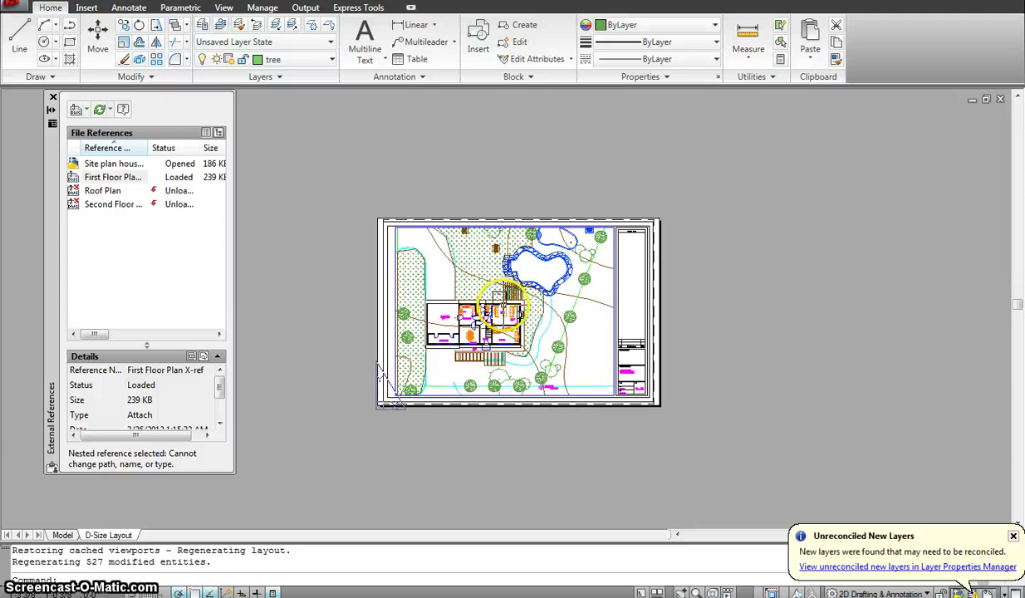
click(61, 535)
- Unload the First Floor Plan X-ref external reference
scroll(631, 346, down, 5)
scroll(676, 260, up, 5)
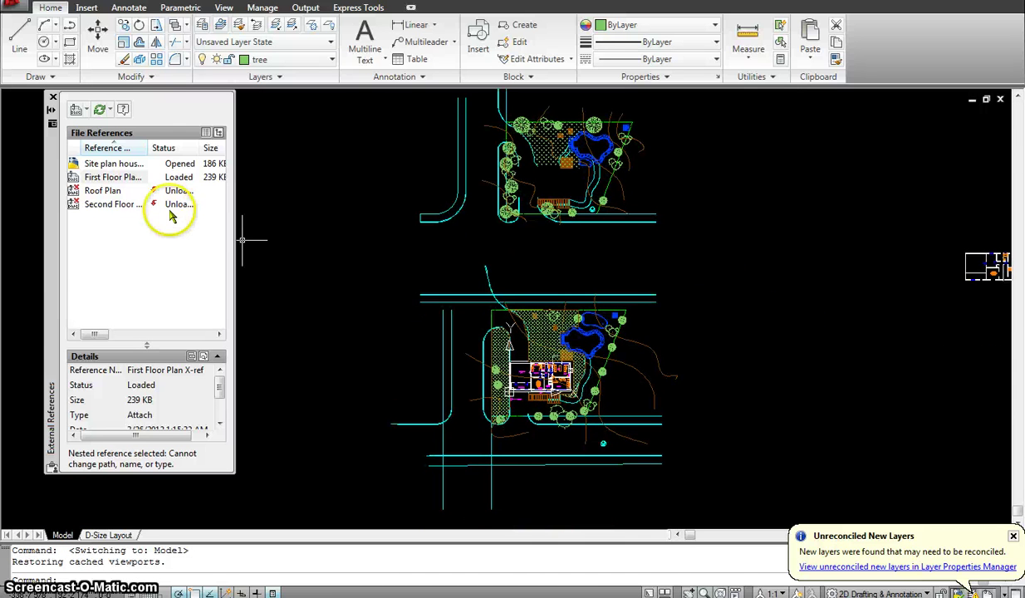
right_click(111, 177)
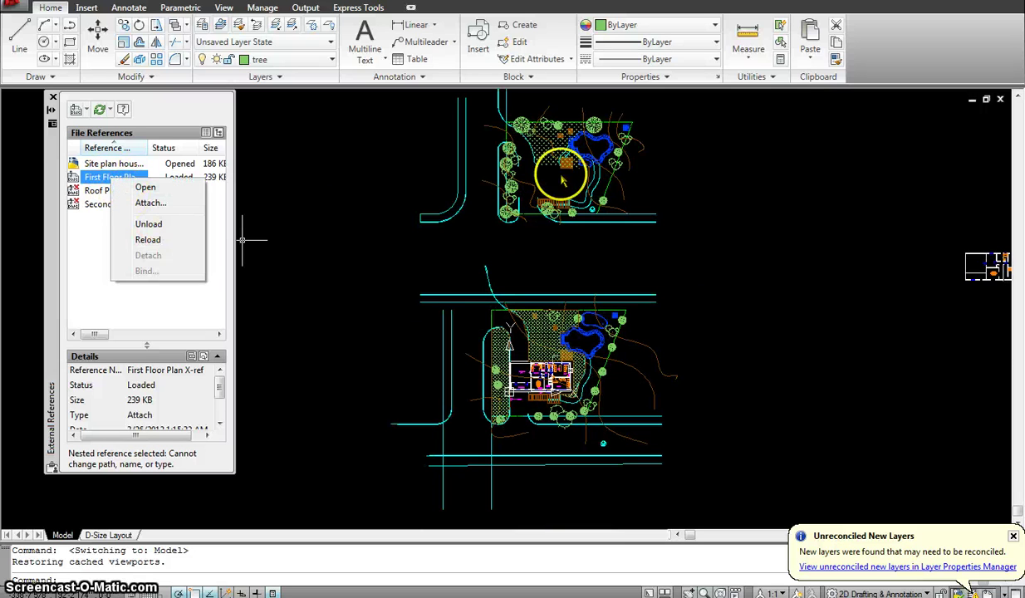
click(149, 225)
- Erase the entire lower copy of the site plan, including its two long vertical street lines
scroll(531, 293, down, 3)
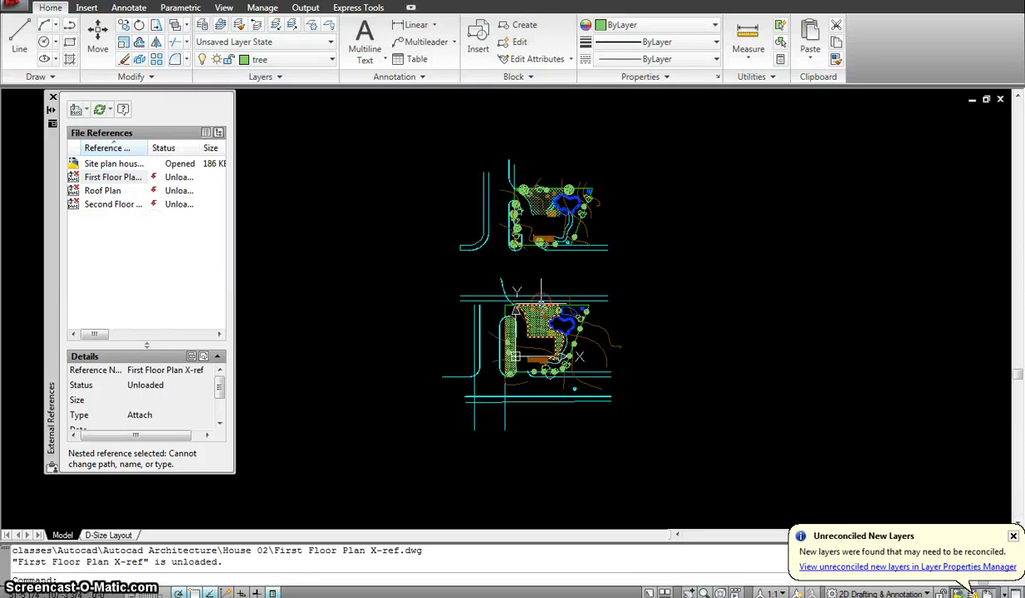
text(e)
key(Return)
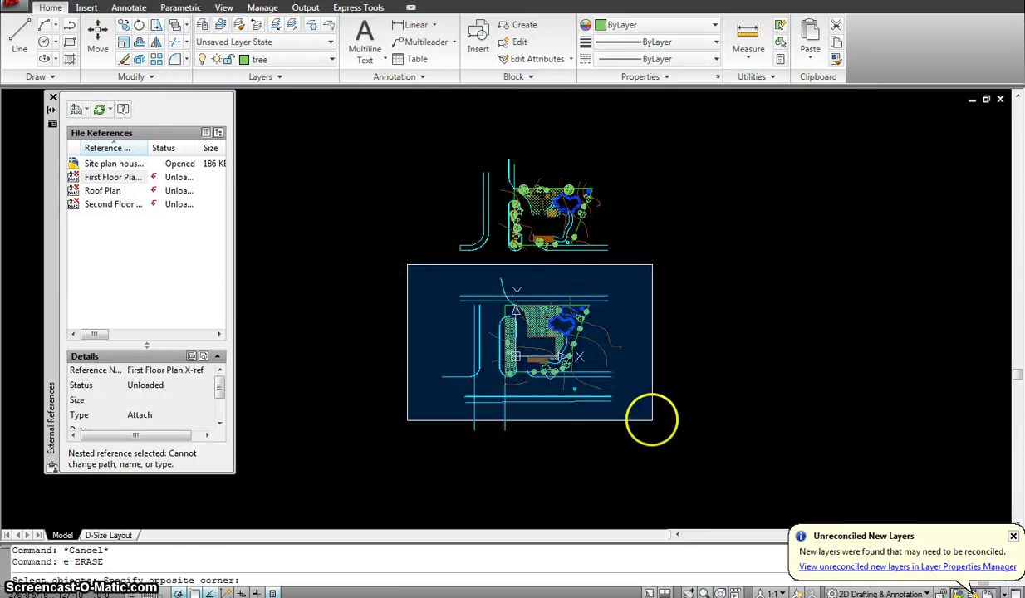
click(652, 419)
key(Return)
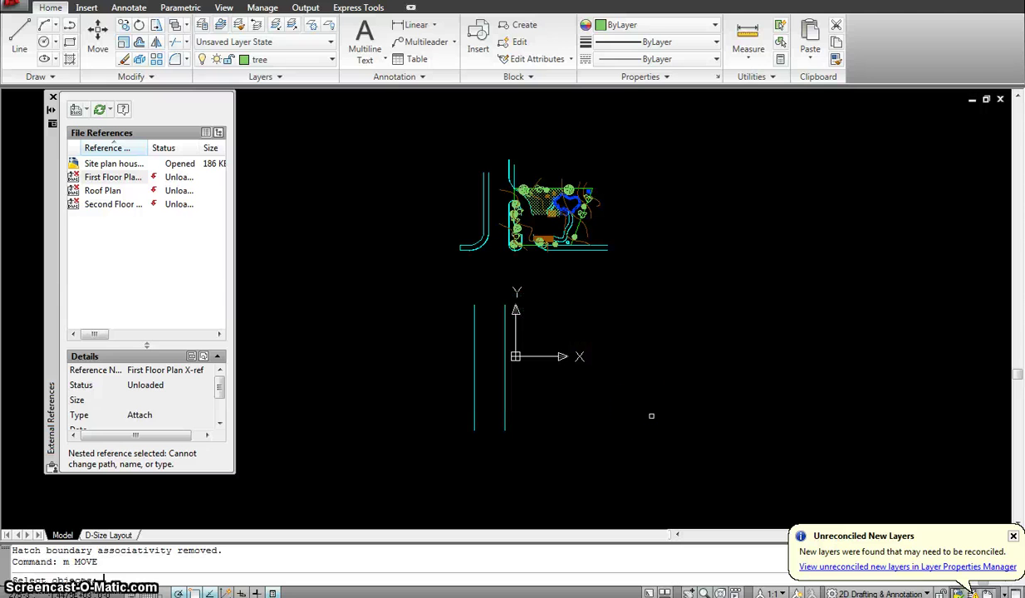
key(Escape)
click(547, 404)
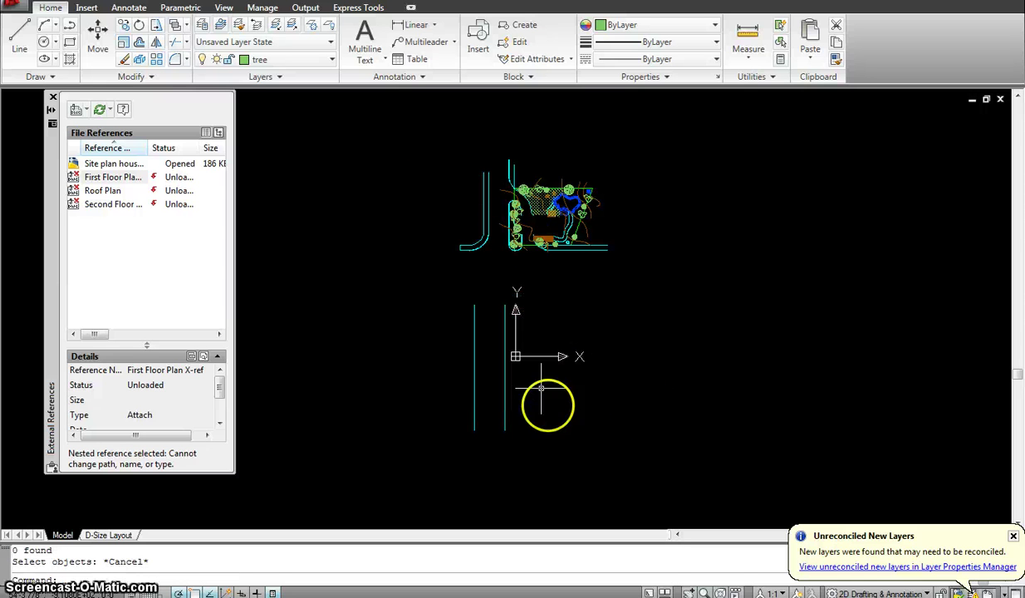
click(416, 368)
key(Delete)
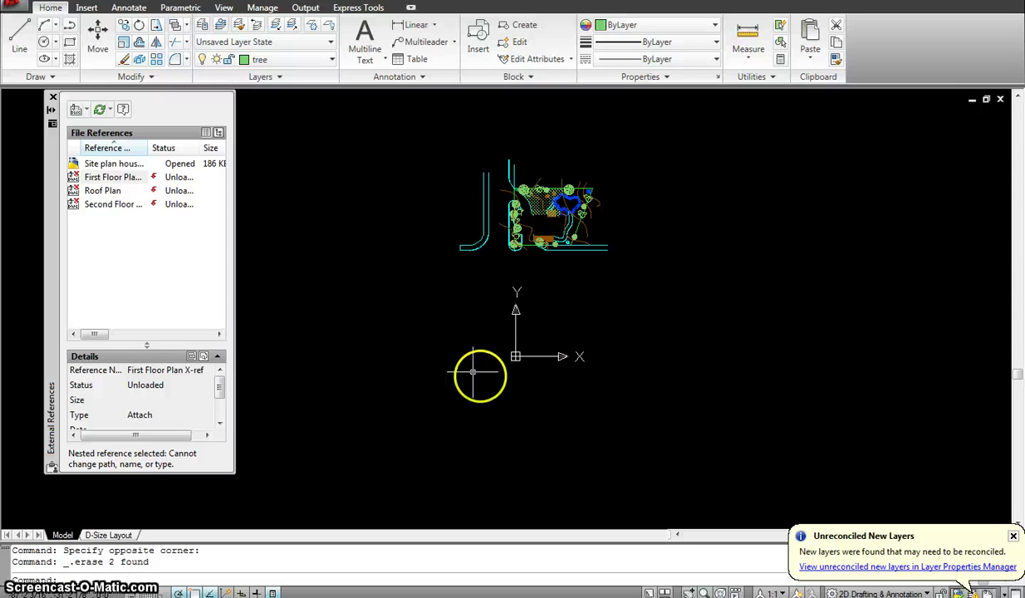
- Move the whole site plan, including streets and landscaping, straight down toward the drawing origin
key(Escape)
key(Escape)
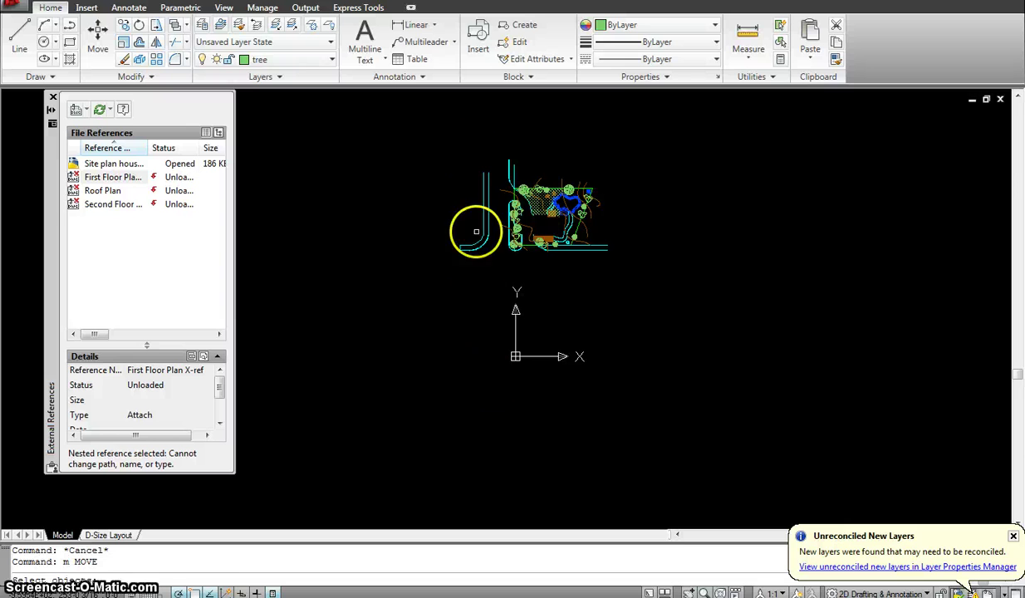
click(408, 130)
click(677, 299)
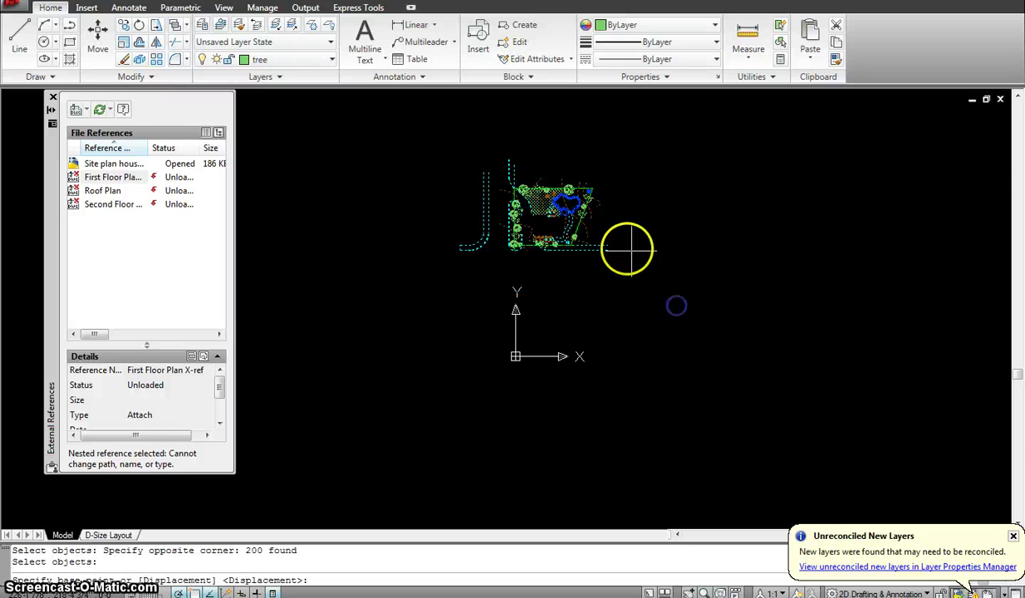
key(Return)
click(655, 218)
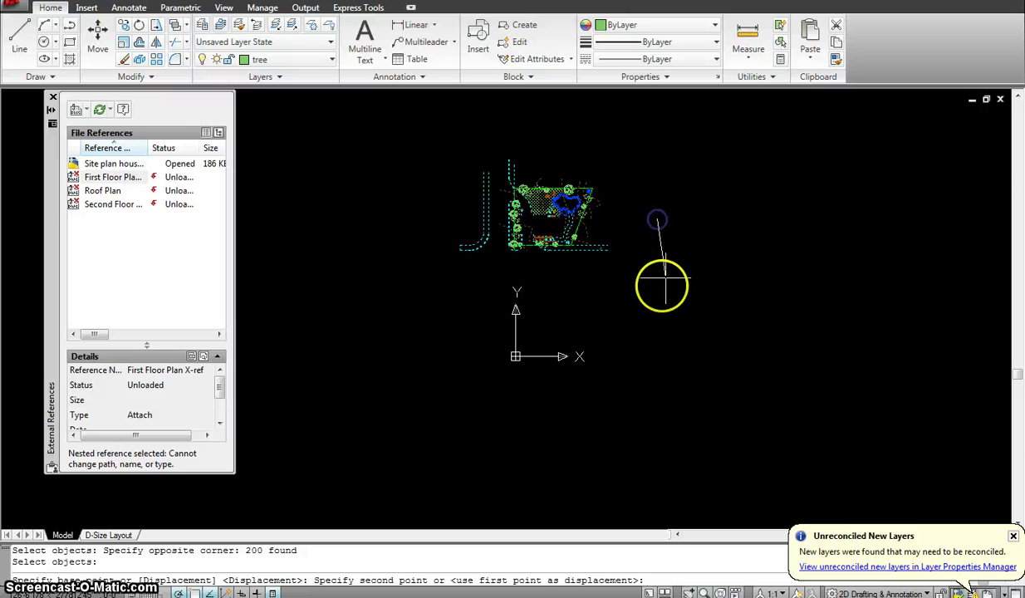
click(657, 345)
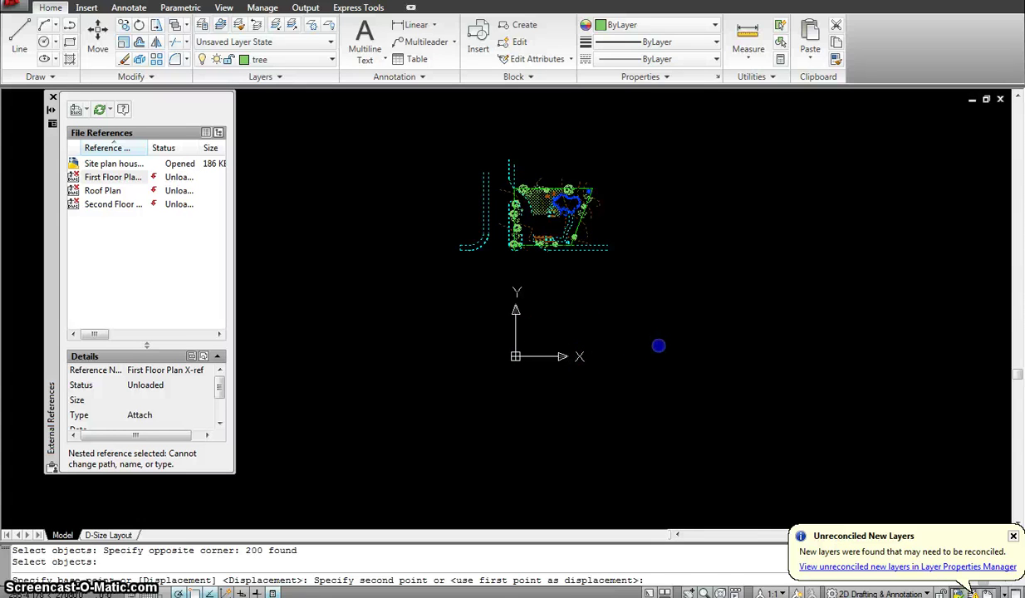
key(Escape)
- Reload the Roof Plan external reference
scroll(538, 348, up, 5)
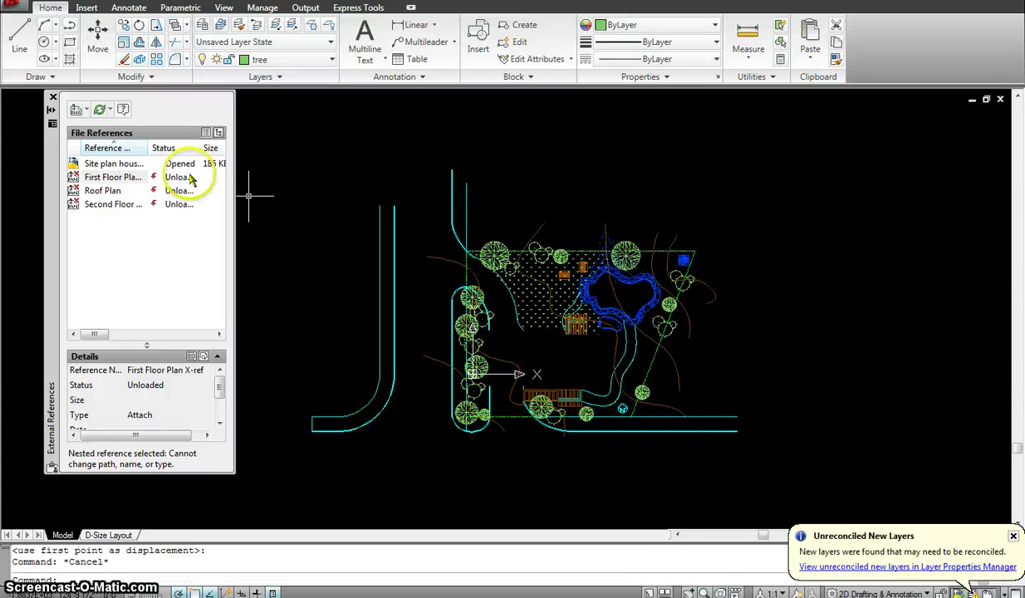
click(102, 191)
right_click(103, 192)
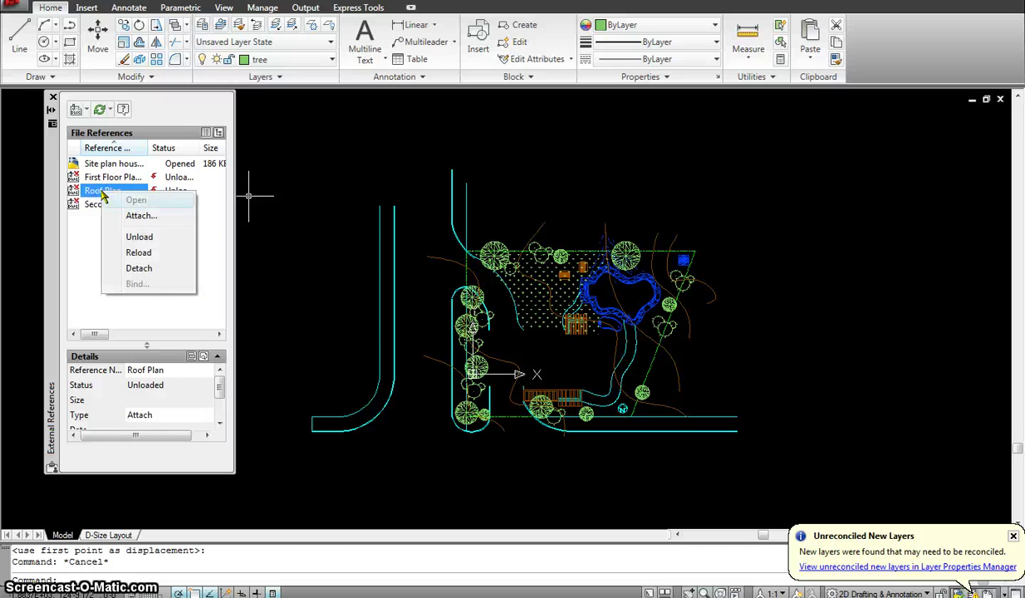
click(140, 253)
- Move the site plan without the roof plan straight up, from the lower driveway edge's upper endpoint to the roof's lower edge
scroll(502, 370, up, 3)
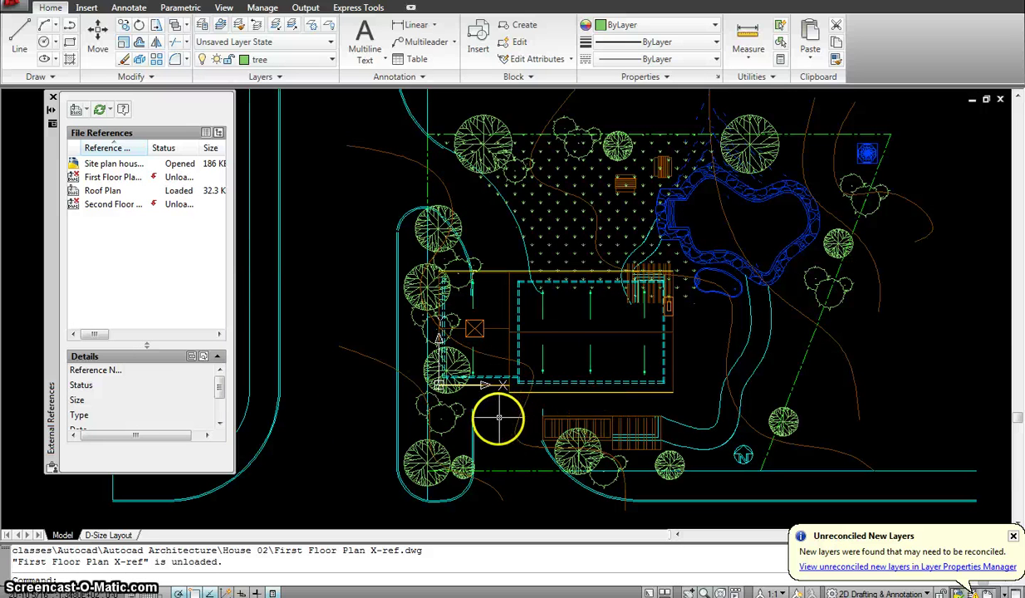
scroll(586, 392, down, 2)
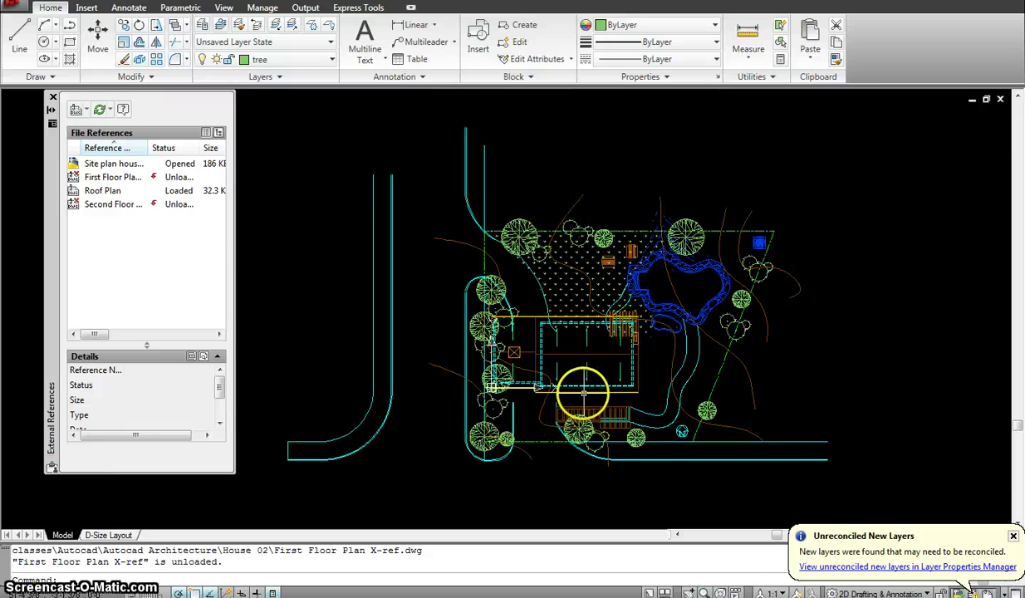
key(Return)
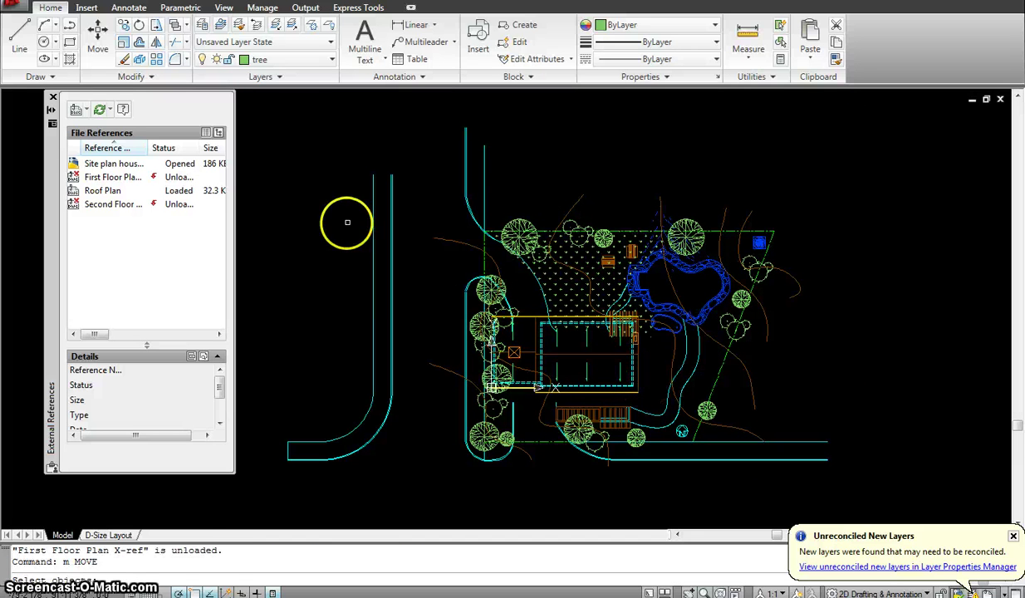
click(250, 109)
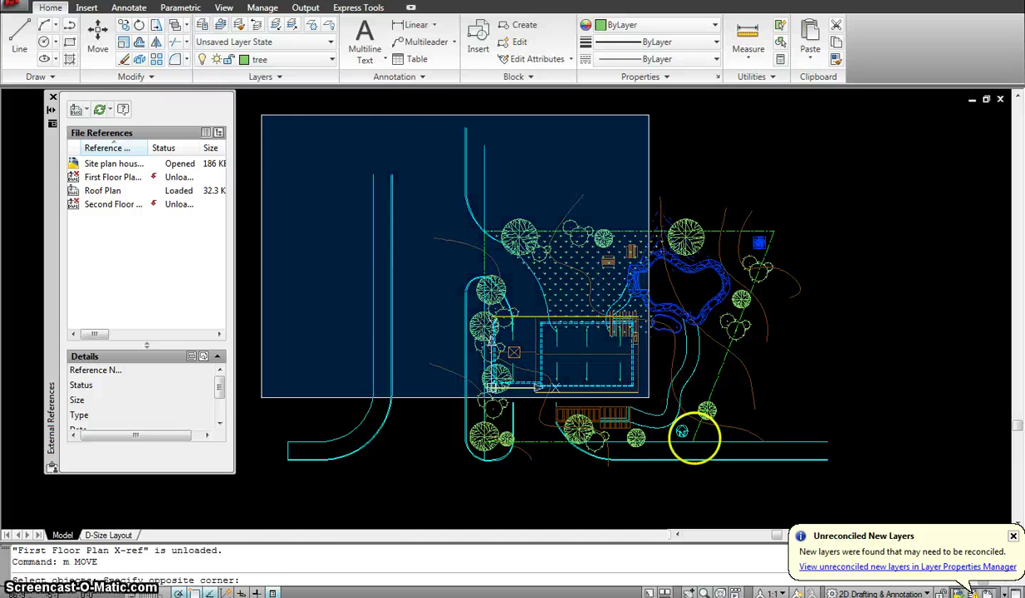
click(847, 508)
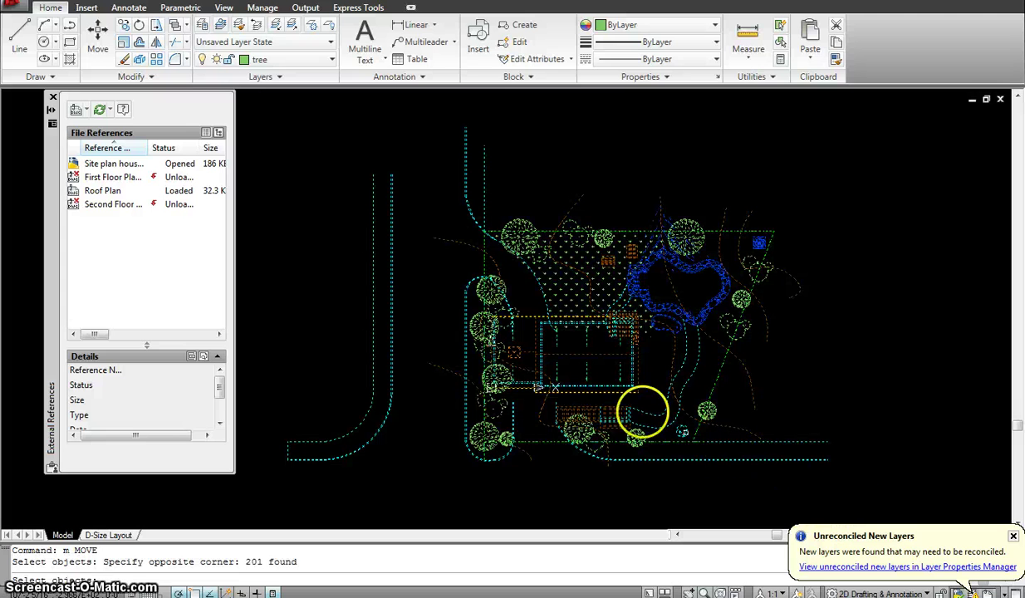
text(r)
key(Return)
click(610, 384)
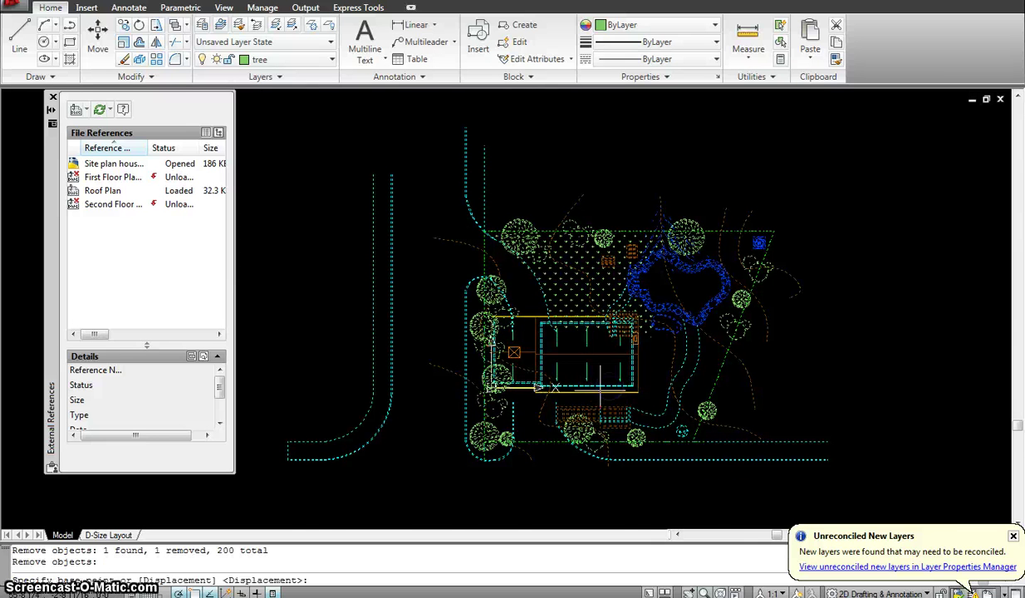
scroll(482, 406, up, 5)
key(Return)
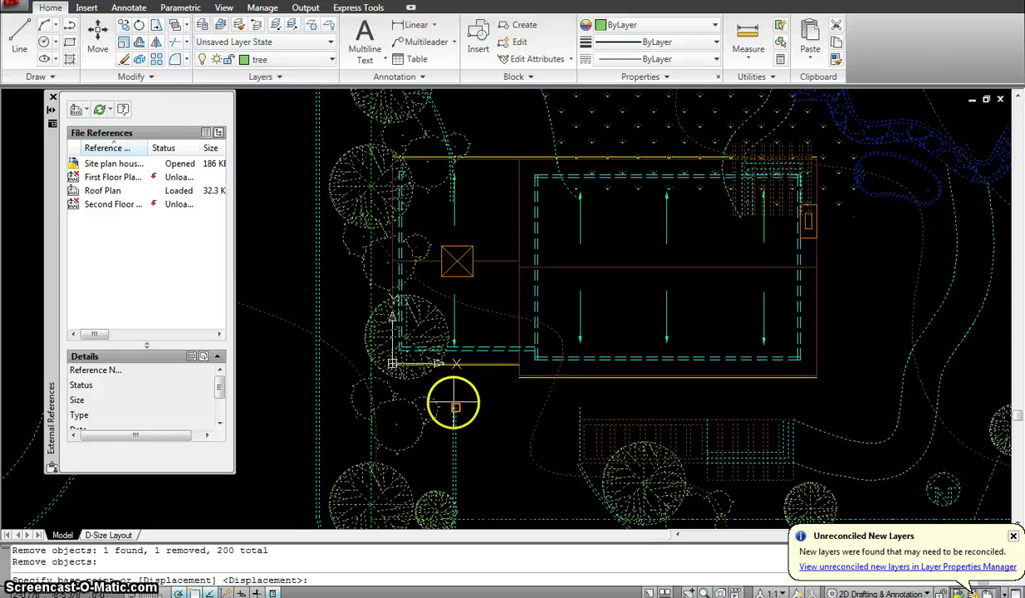
click(454, 407)
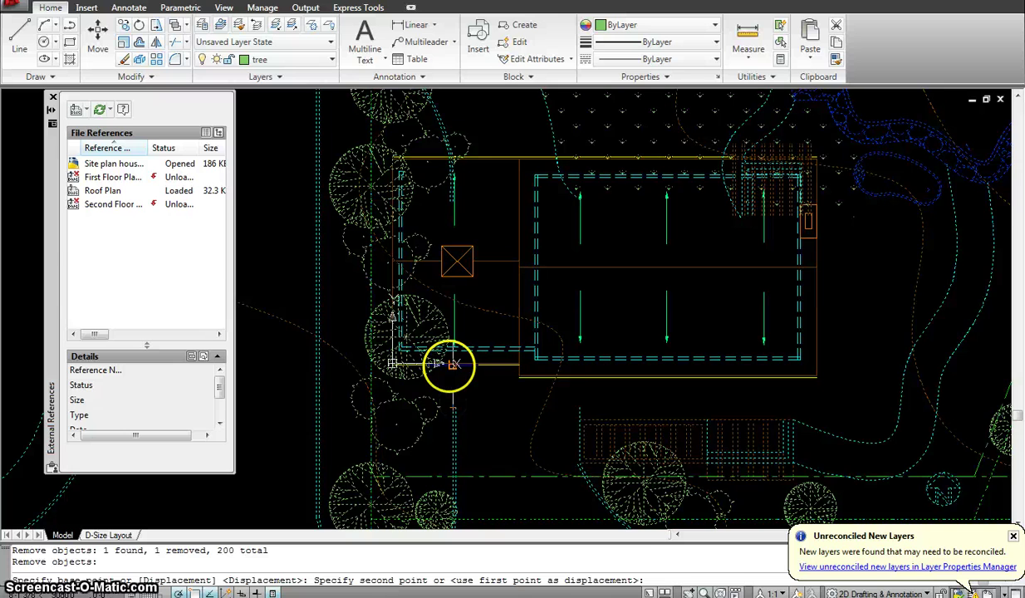
key(Escape)
- Examine how the roof plan sits among the driveway, decks, pool and walkways of the landscaped site plan
scroll(726, 245, down, 2)
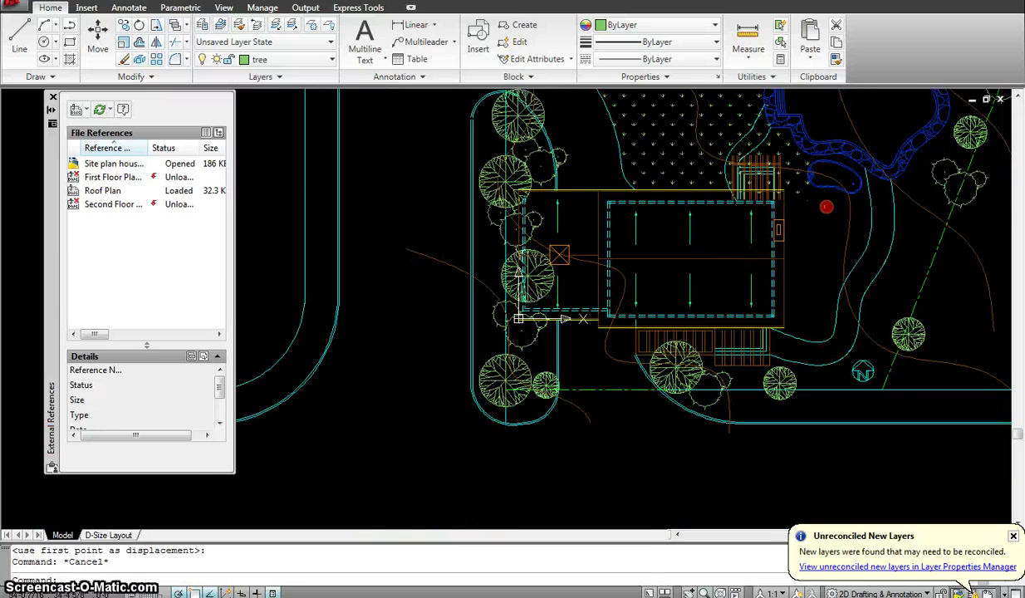
scroll(826, 207, down, 3)
scroll(819, 254, up, 2)
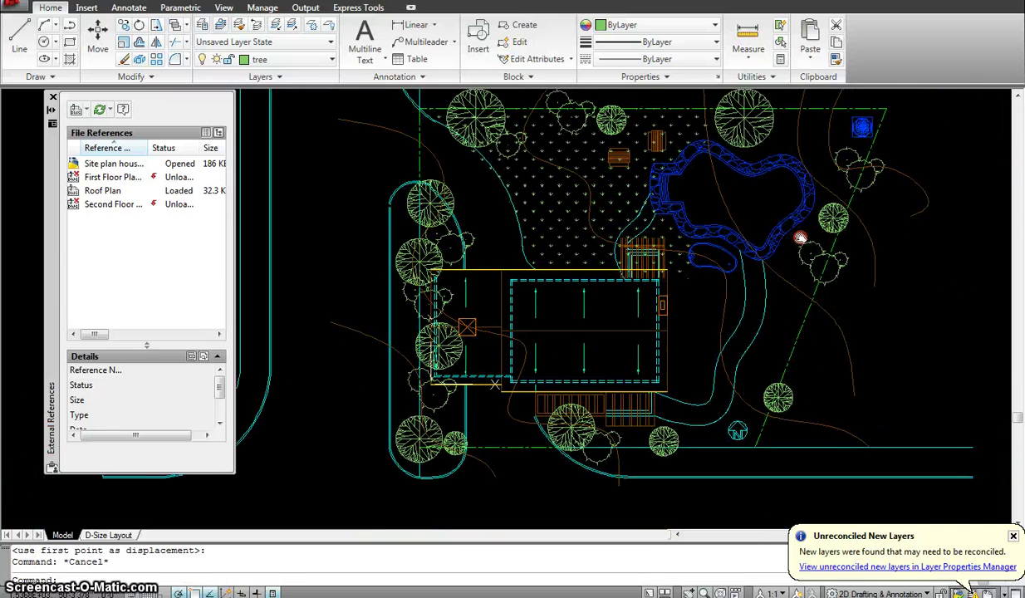
middle_drag(799, 239, 793, 251)
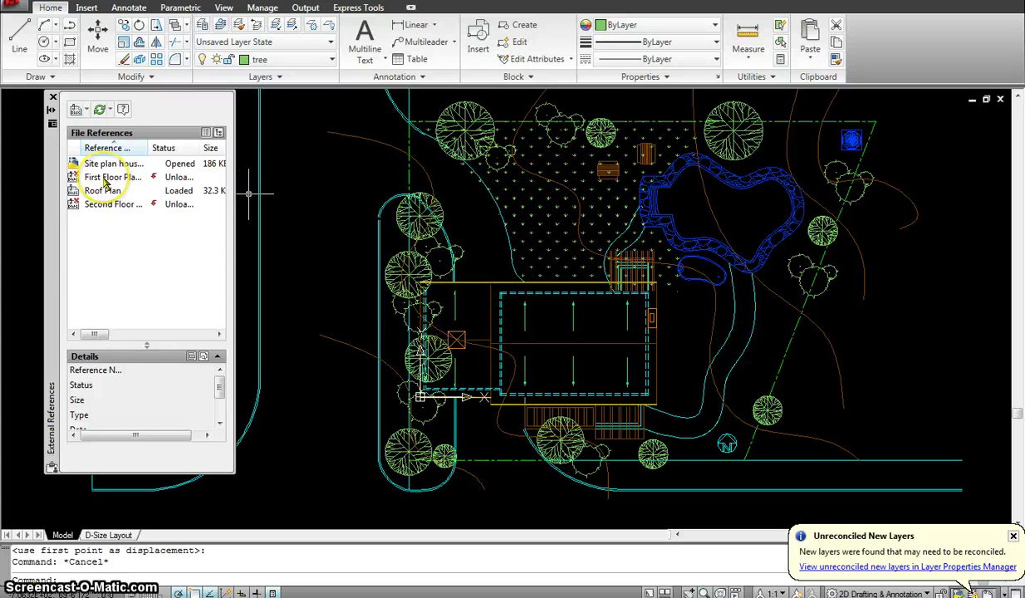
mouse_move(106, 183)
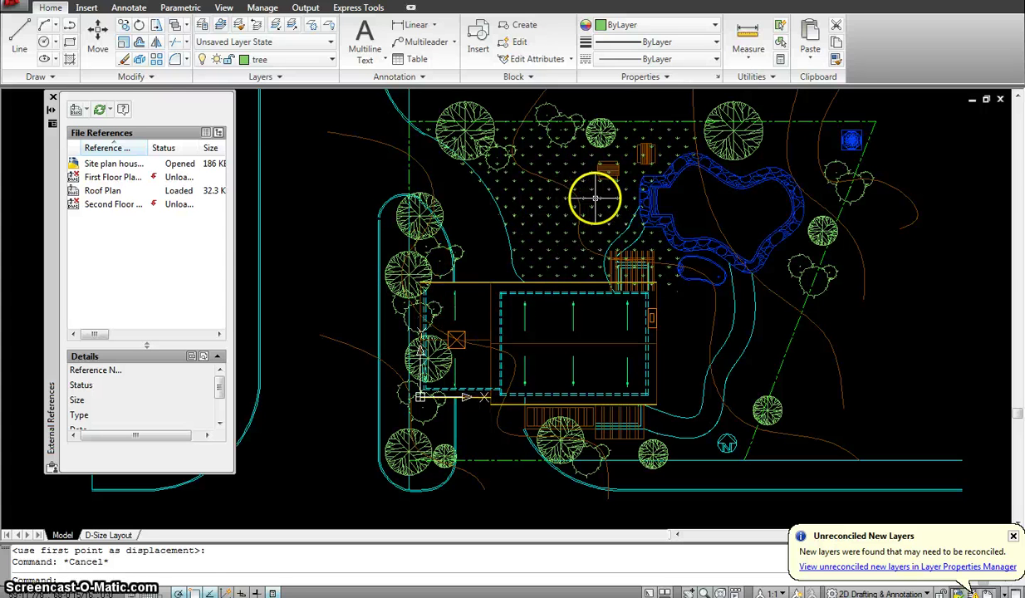
scroll(555, 357, up, 2)
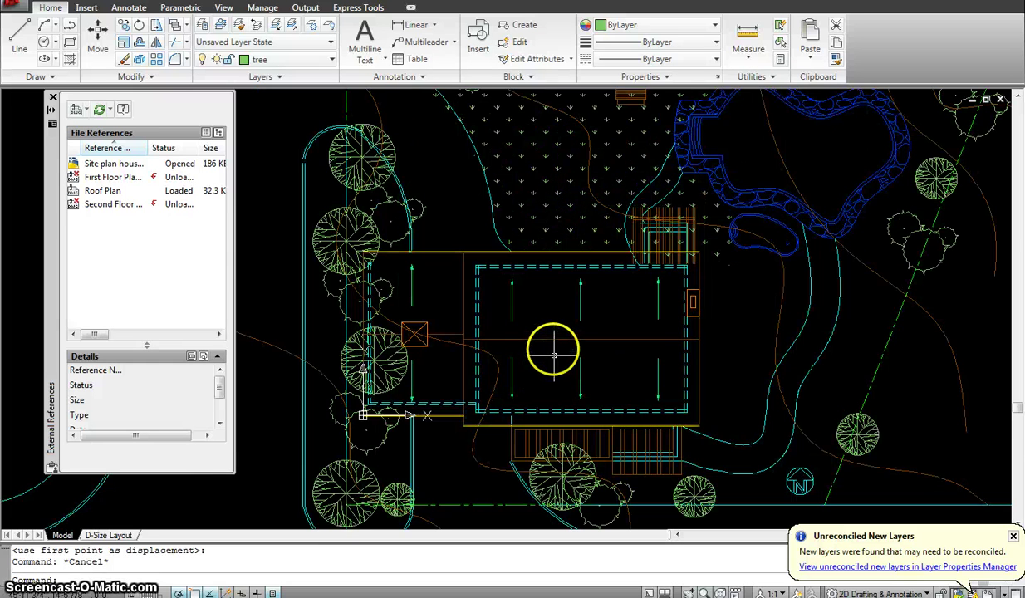
middle_drag(642, 323, 599, 296)
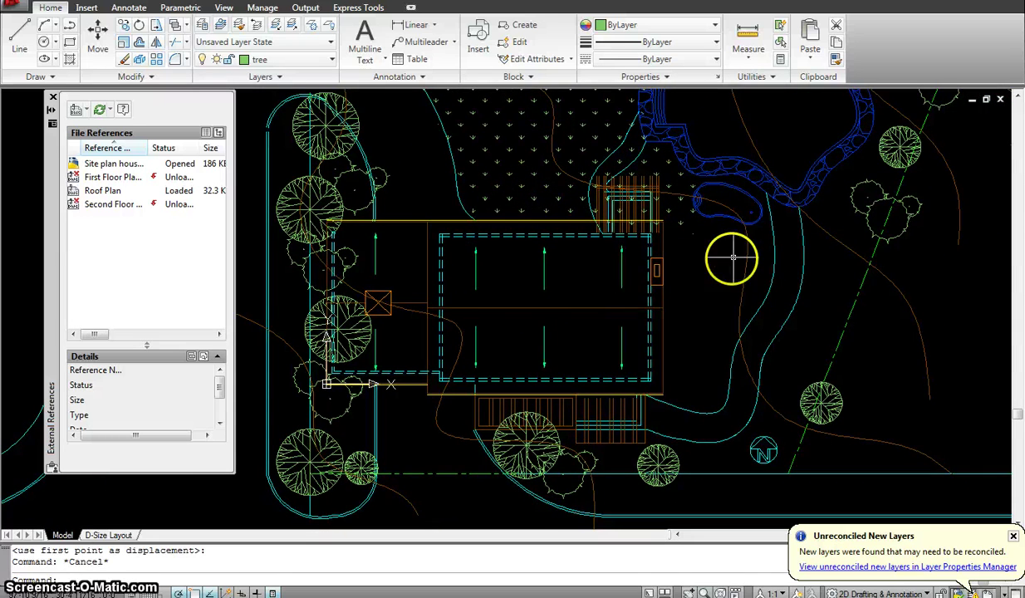
scroll(732, 252, down, 3)
middle_drag(739, 238, 684, 284)
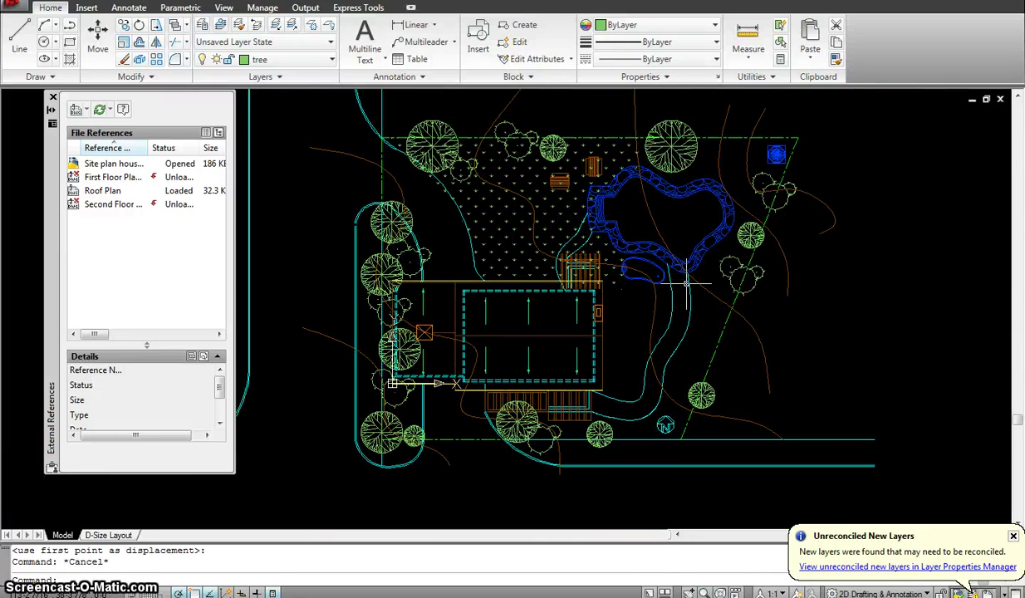